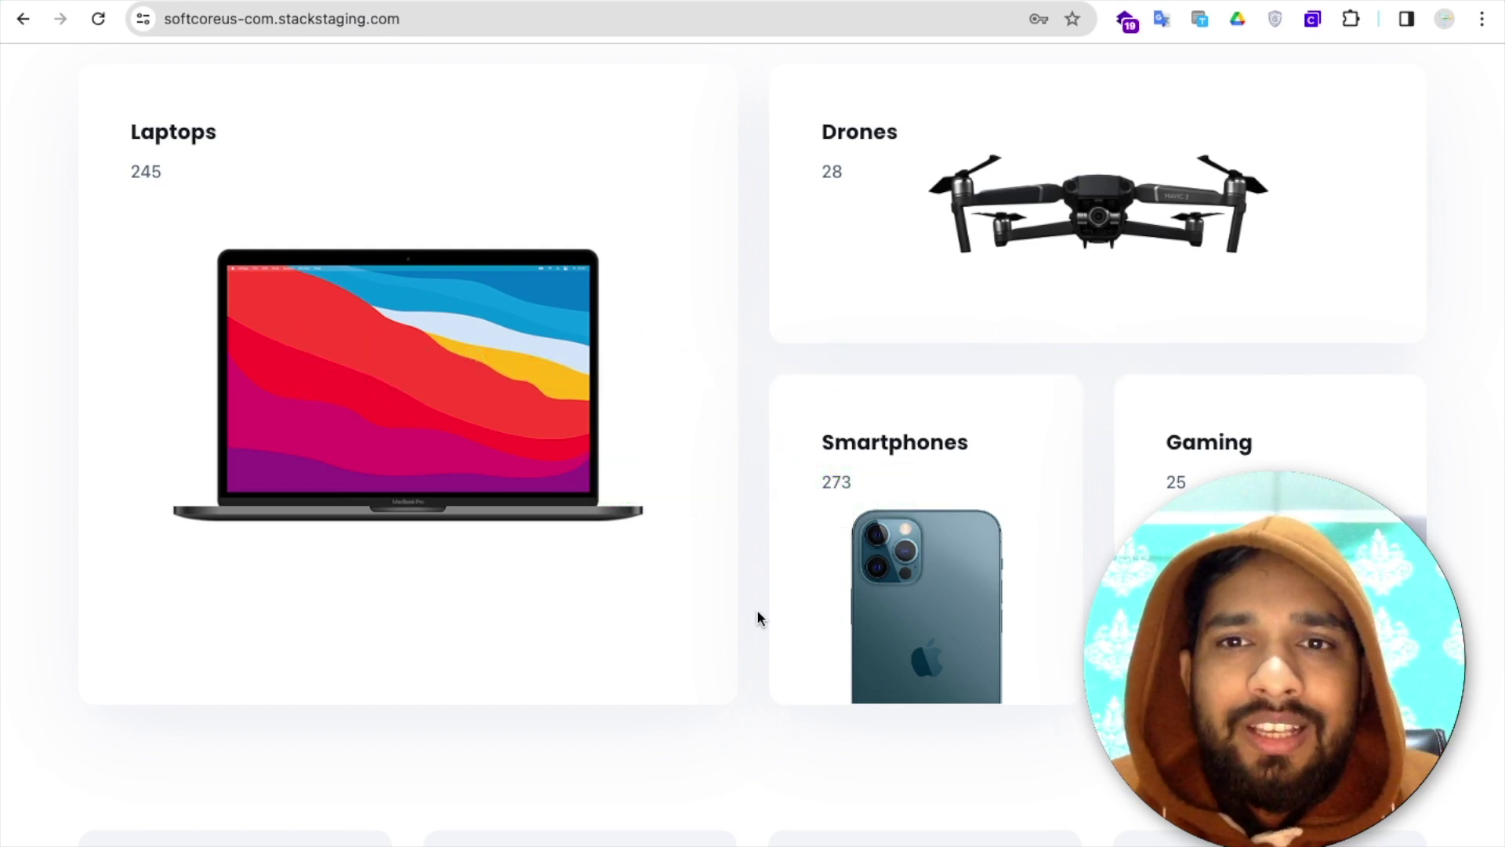
Search Google for 'softlite webclonex' in a new tab and open the Softlite.io homepage
{"action": "scroll", "coordinate": [756, 609], "scroll_direction": "up", "scroll_amount": 10}
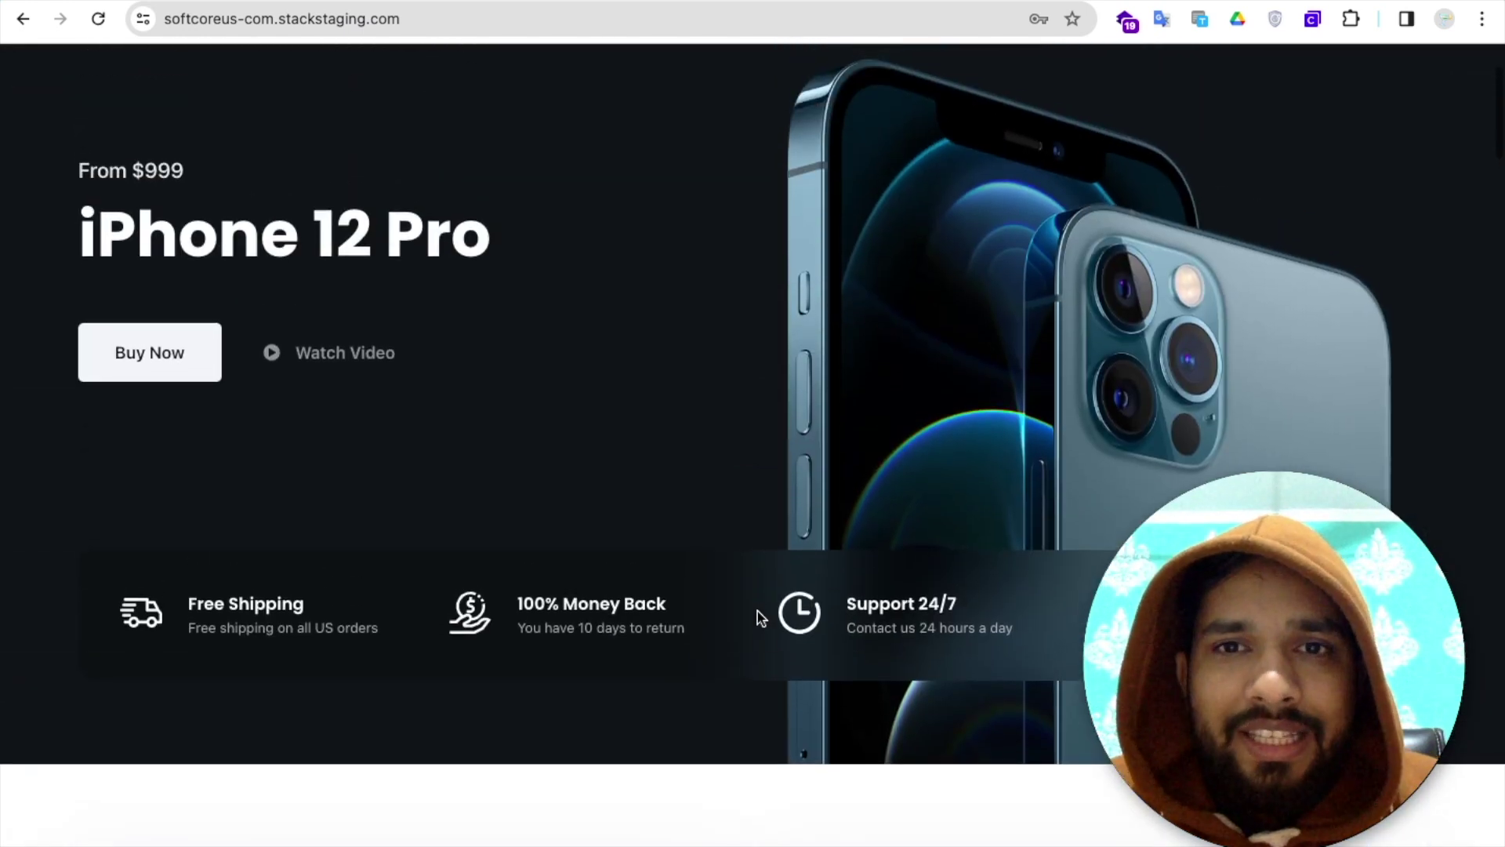
{"action": "scroll", "coordinate": [757, 610], "scroll_direction": "up", "scroll_amount": 3}
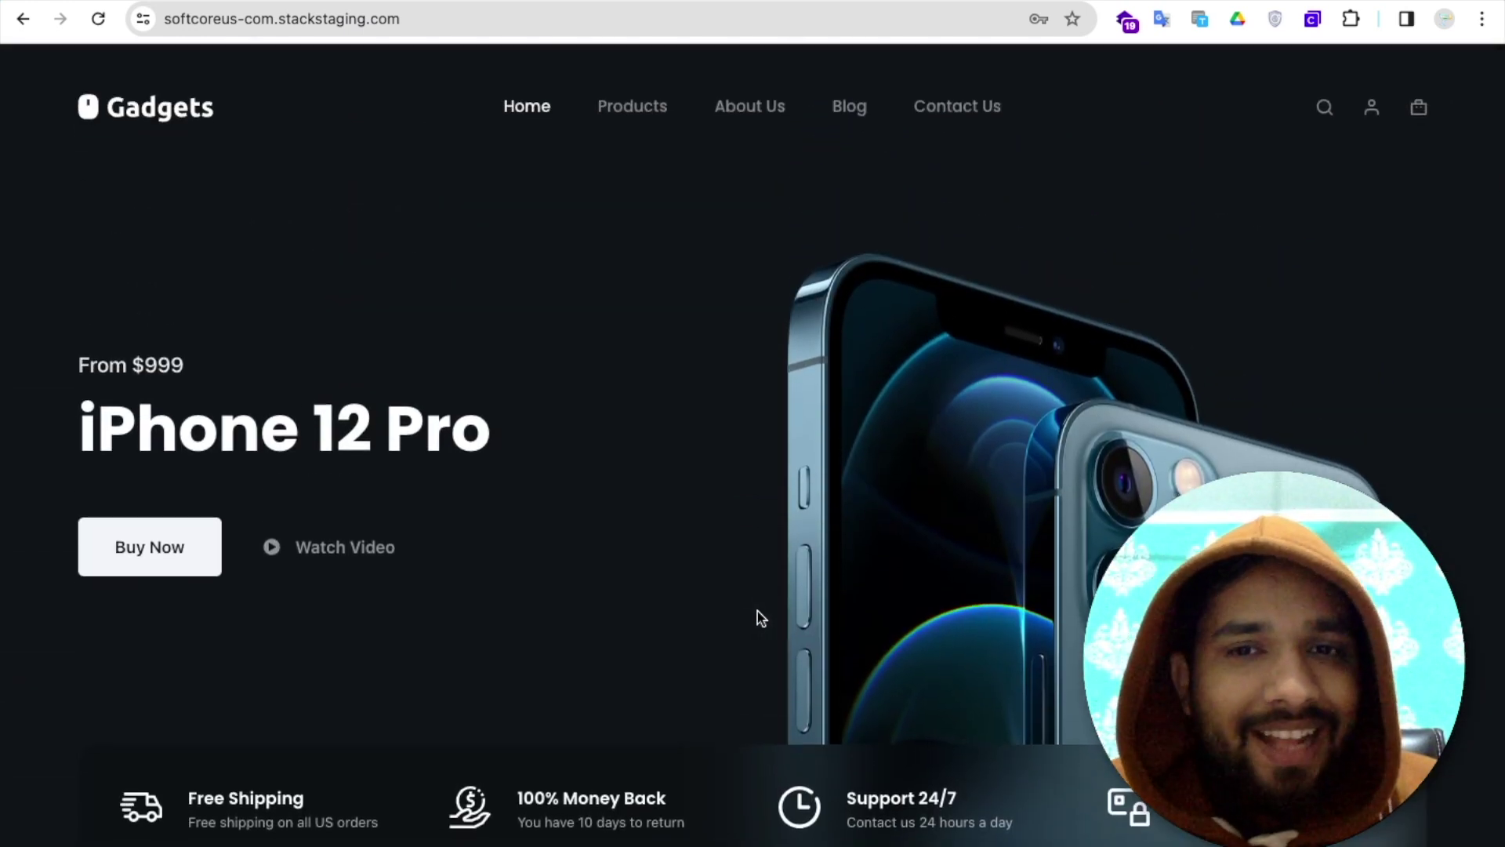
{"action": "scroll", "coordinate": [758, 610], "scroll_direction": "down", "scroll_amount": 7}
{"action": "scroll", "coordinate": [758, 614], "scroll_direction": "up", "scroll_amount": 7}
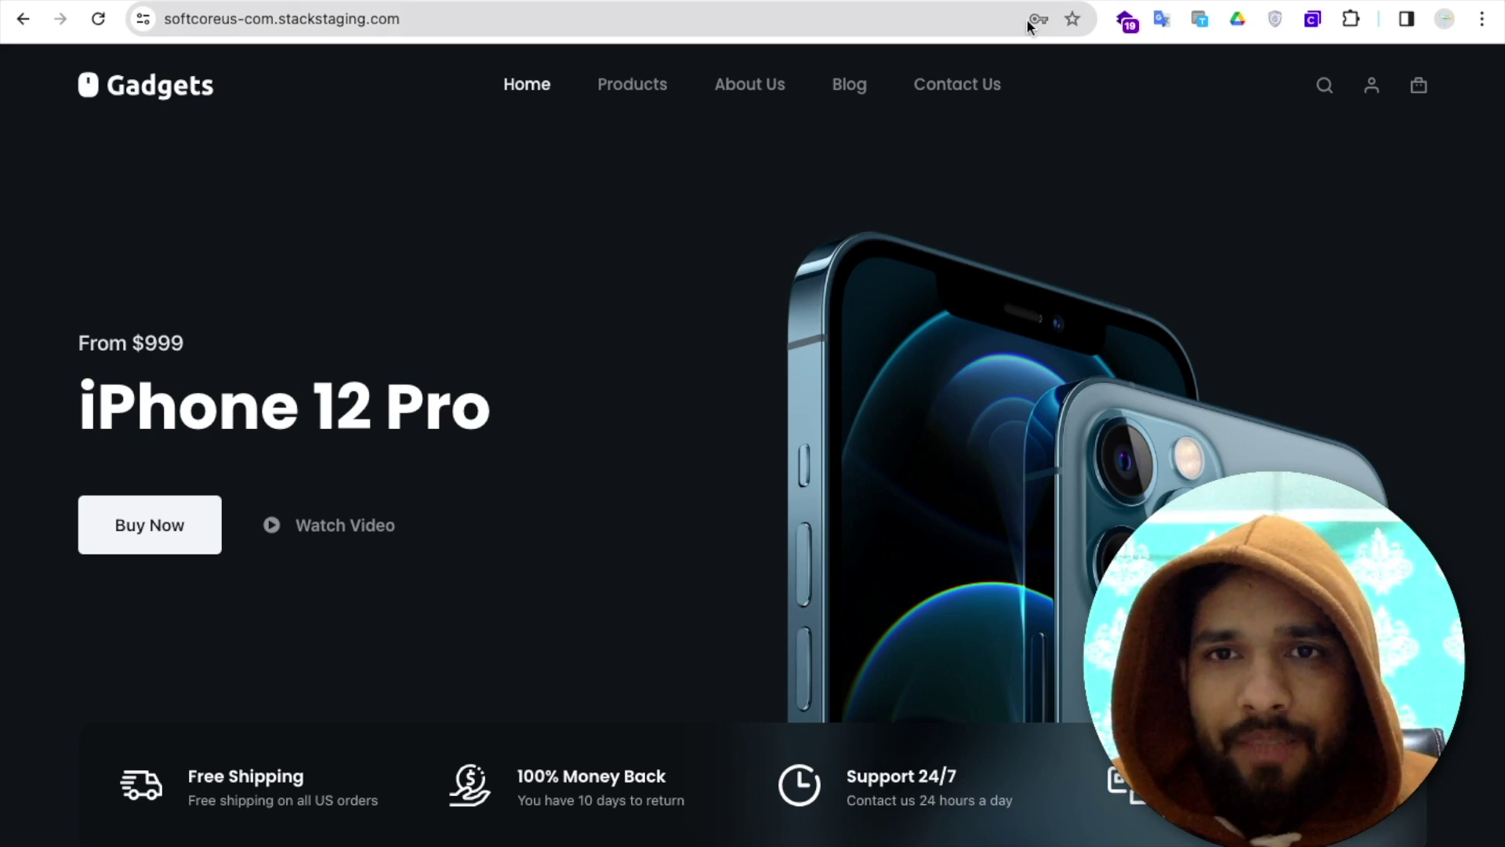
{"action": "key", "text": "ctrl+t"}
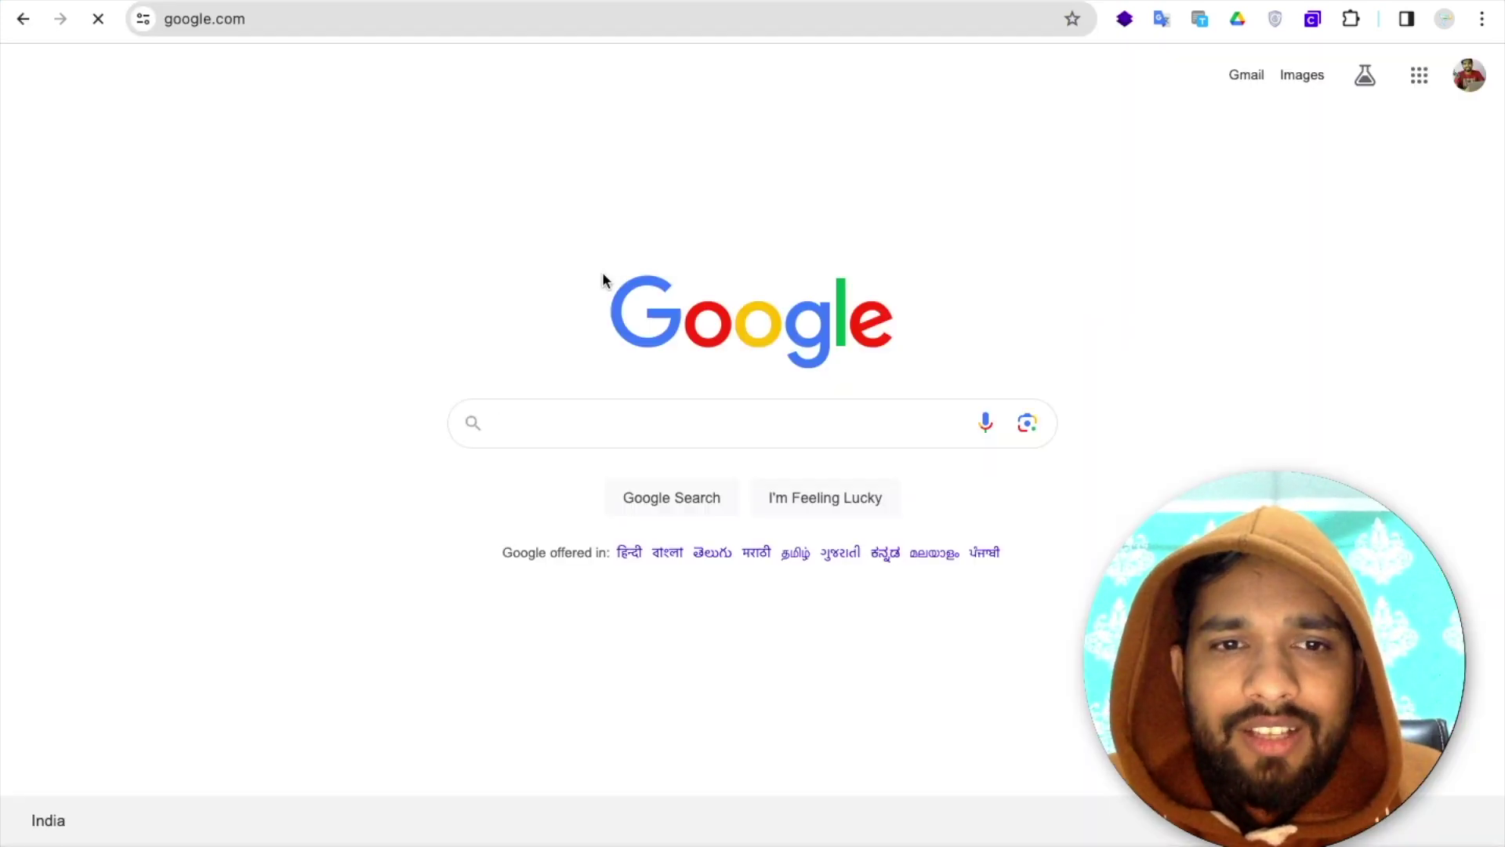
{"action": "type", "text": "softlite webclonex"}
{"action": "key", "text": "Return"}
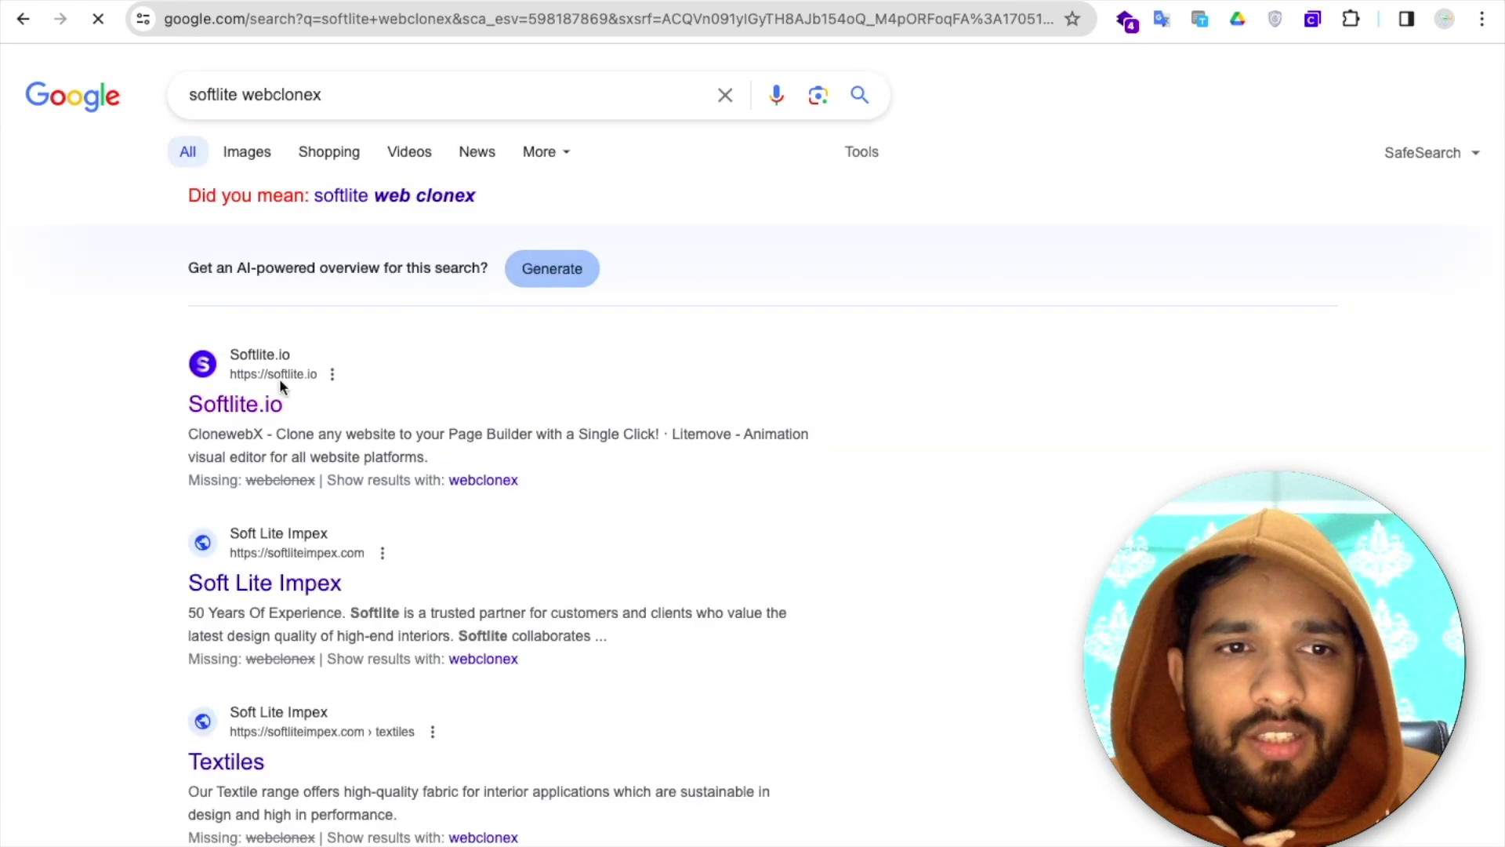
{"action": "left_click", "coordinate": [241, 408]}
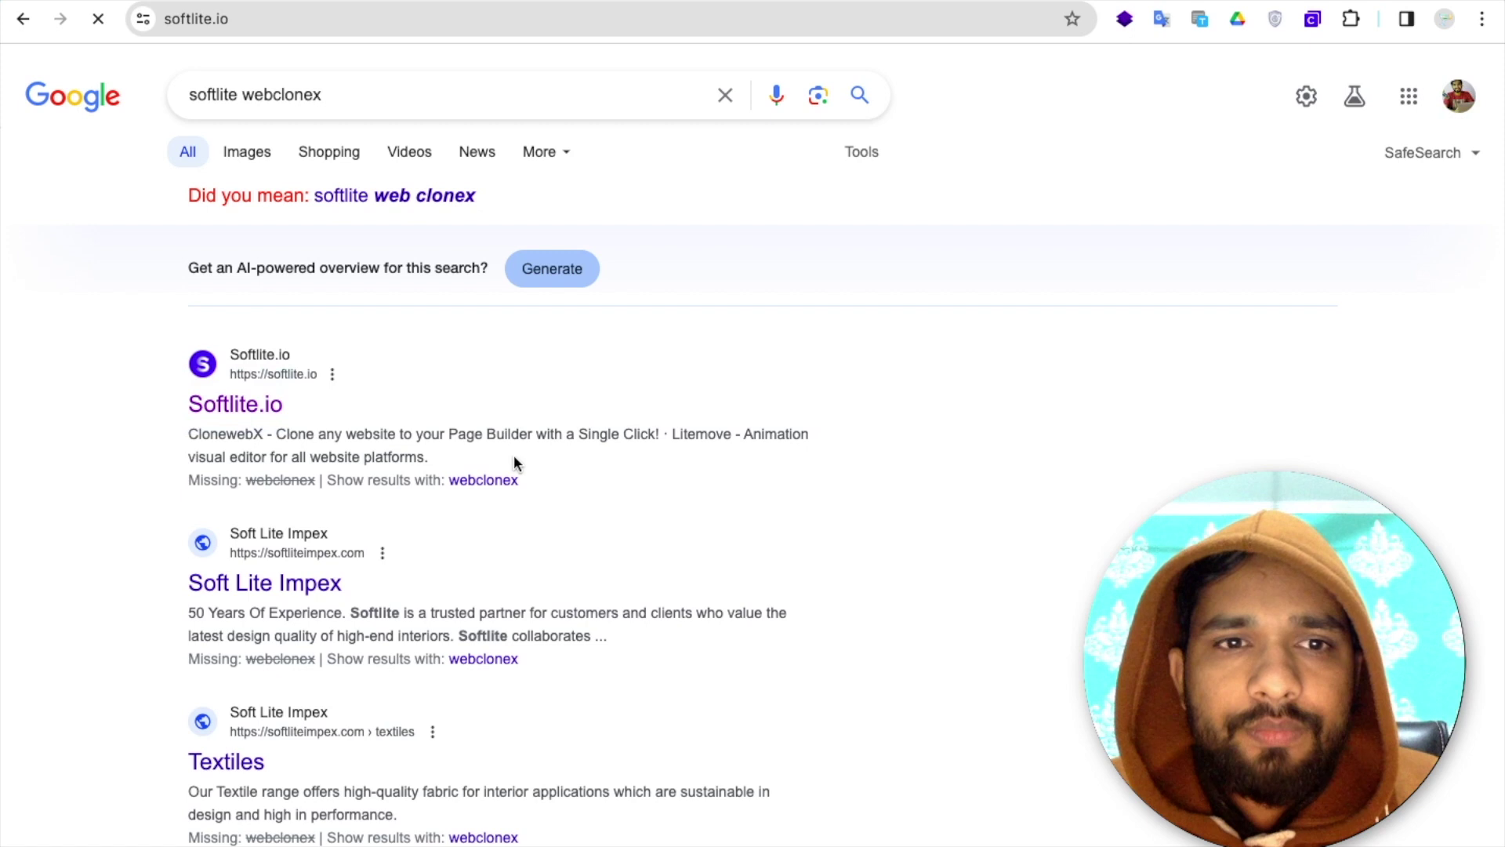
{"action": "scroll", "coordinate": [579, 545], "scroll_direction": "down", "scroll_amount": 3}
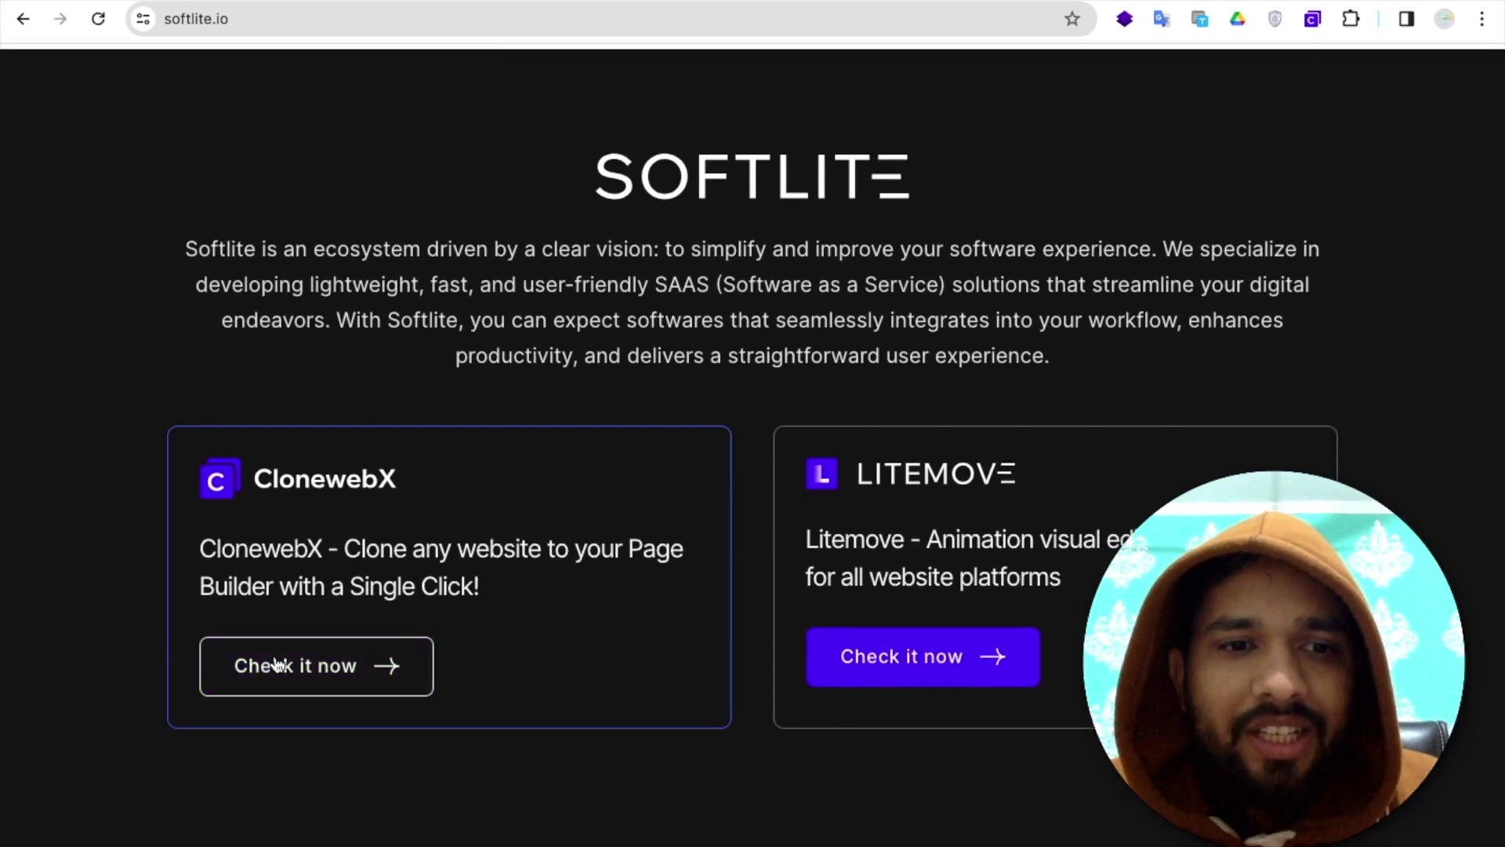
Go from the ClonewebX product page to checkout for the 1000 sites lifetime plan at $300
{"action": "left_click", "coordinate": [361, 667]}
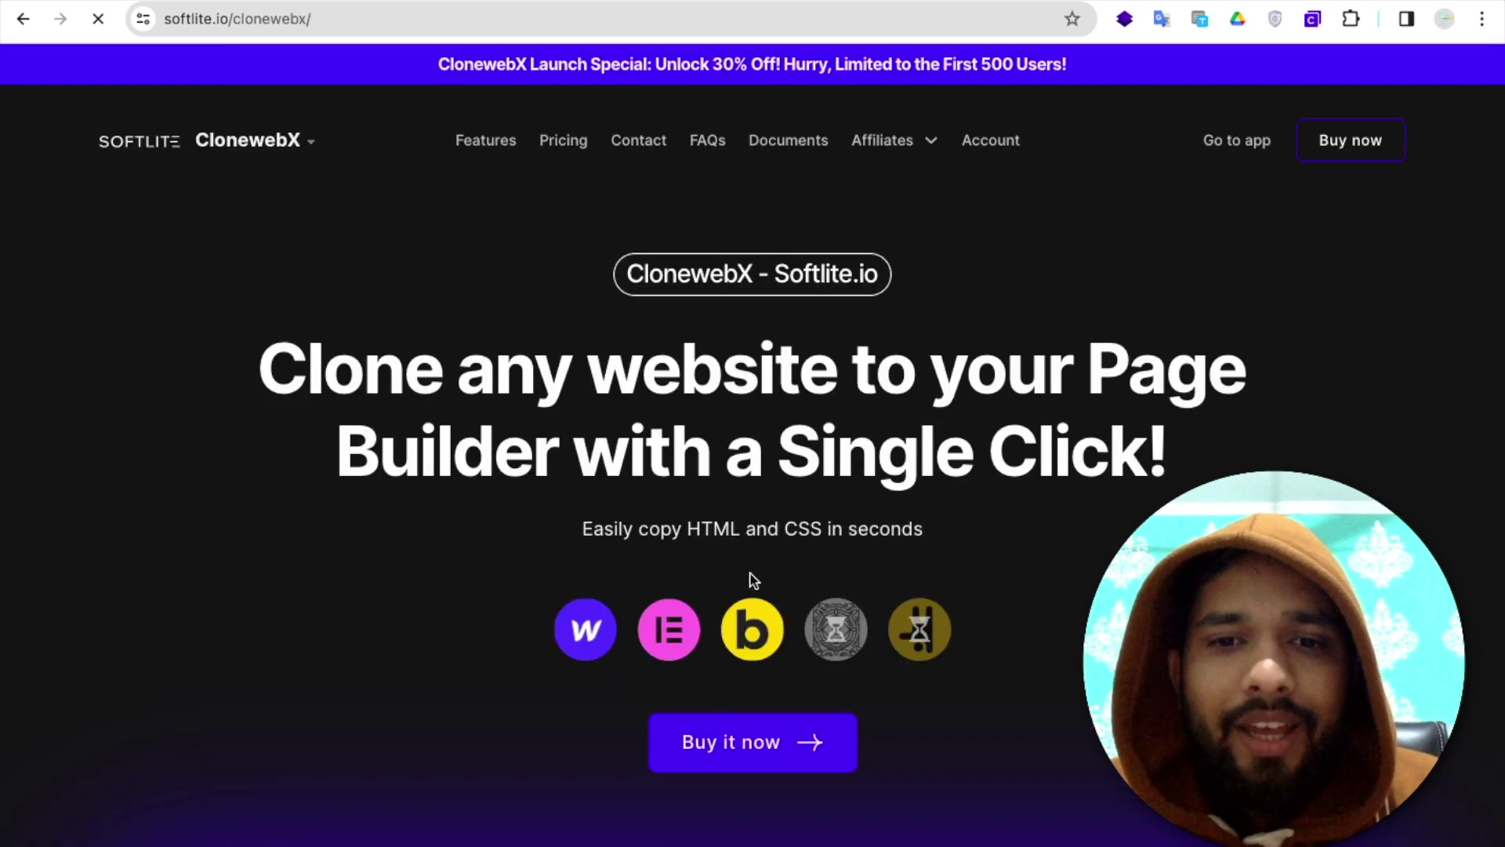
{"action": "scroll", "coordinate": [751, 580], "scroll_direction": "down", "scroll_amount": 1}
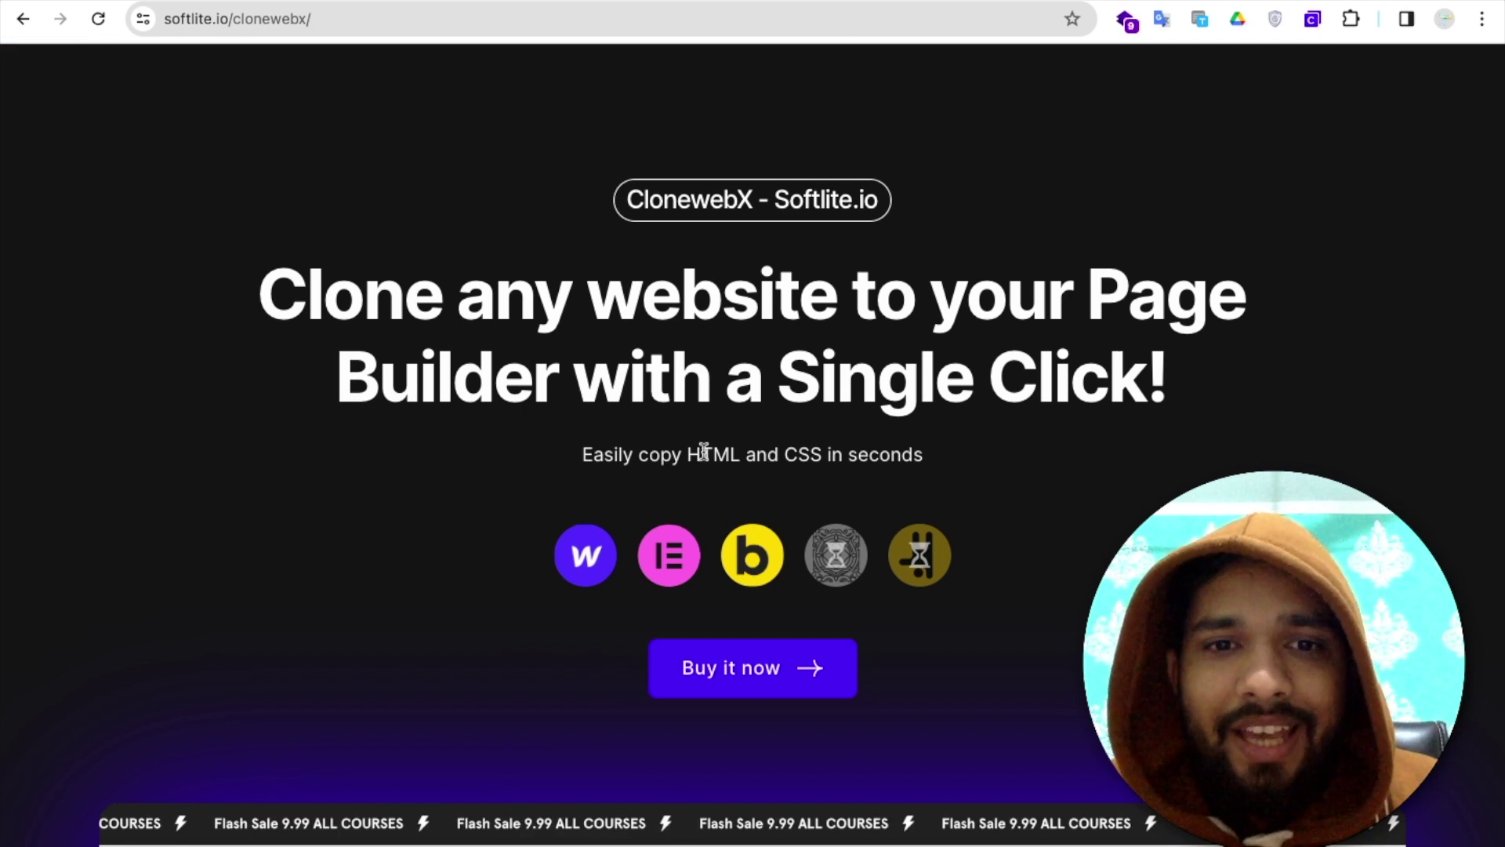
{"action": "scroll", "coordinate": [703, 452], "scroll_direction": "down", "scroll_amount": 1}
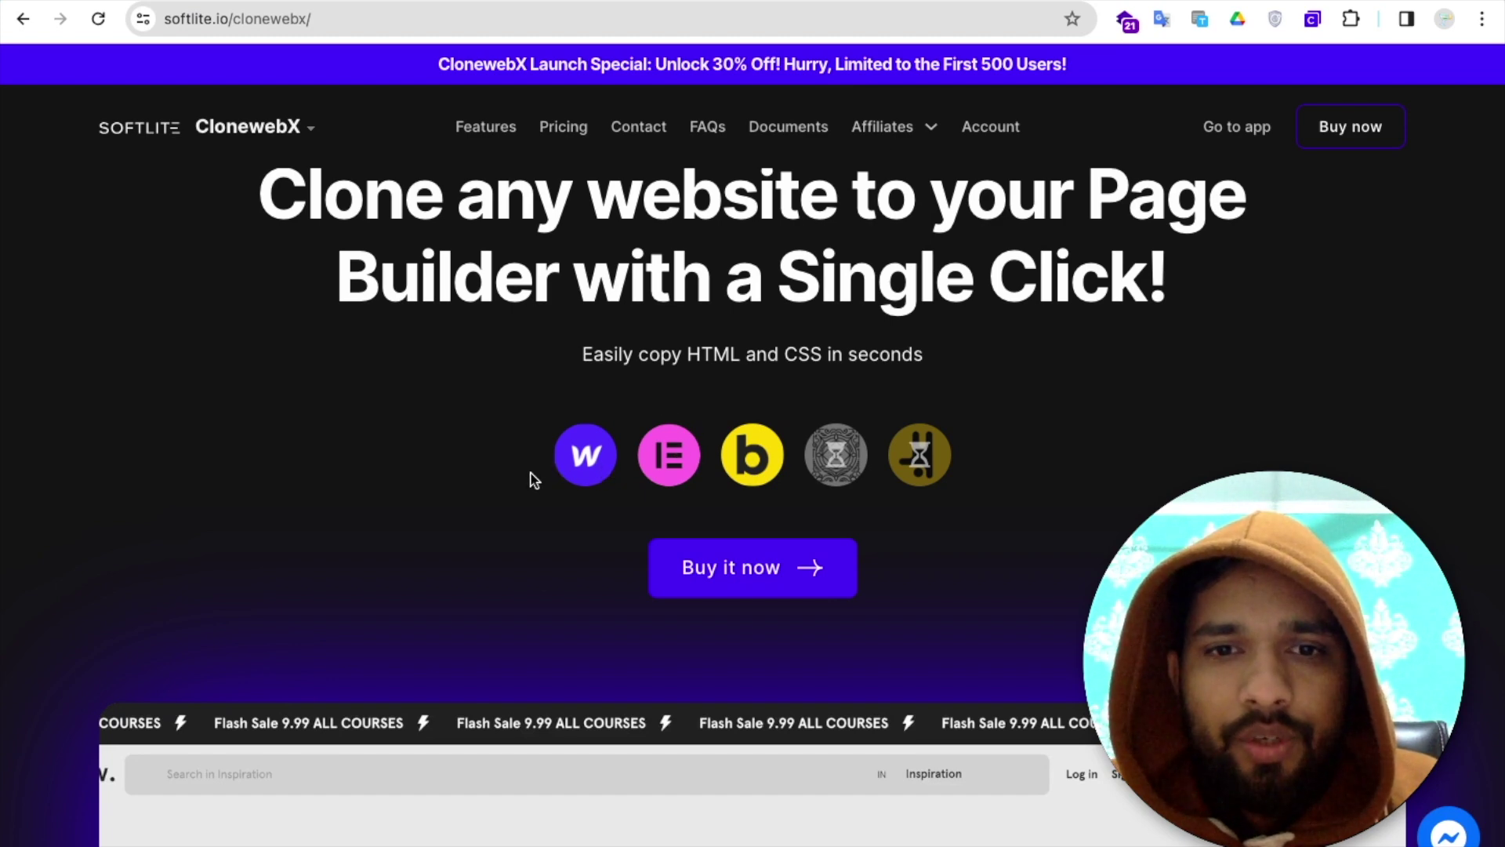
{"action": "scroll", "coordinate": [531, 574], "scroll_direction": "down", "scroll_amount": 1}
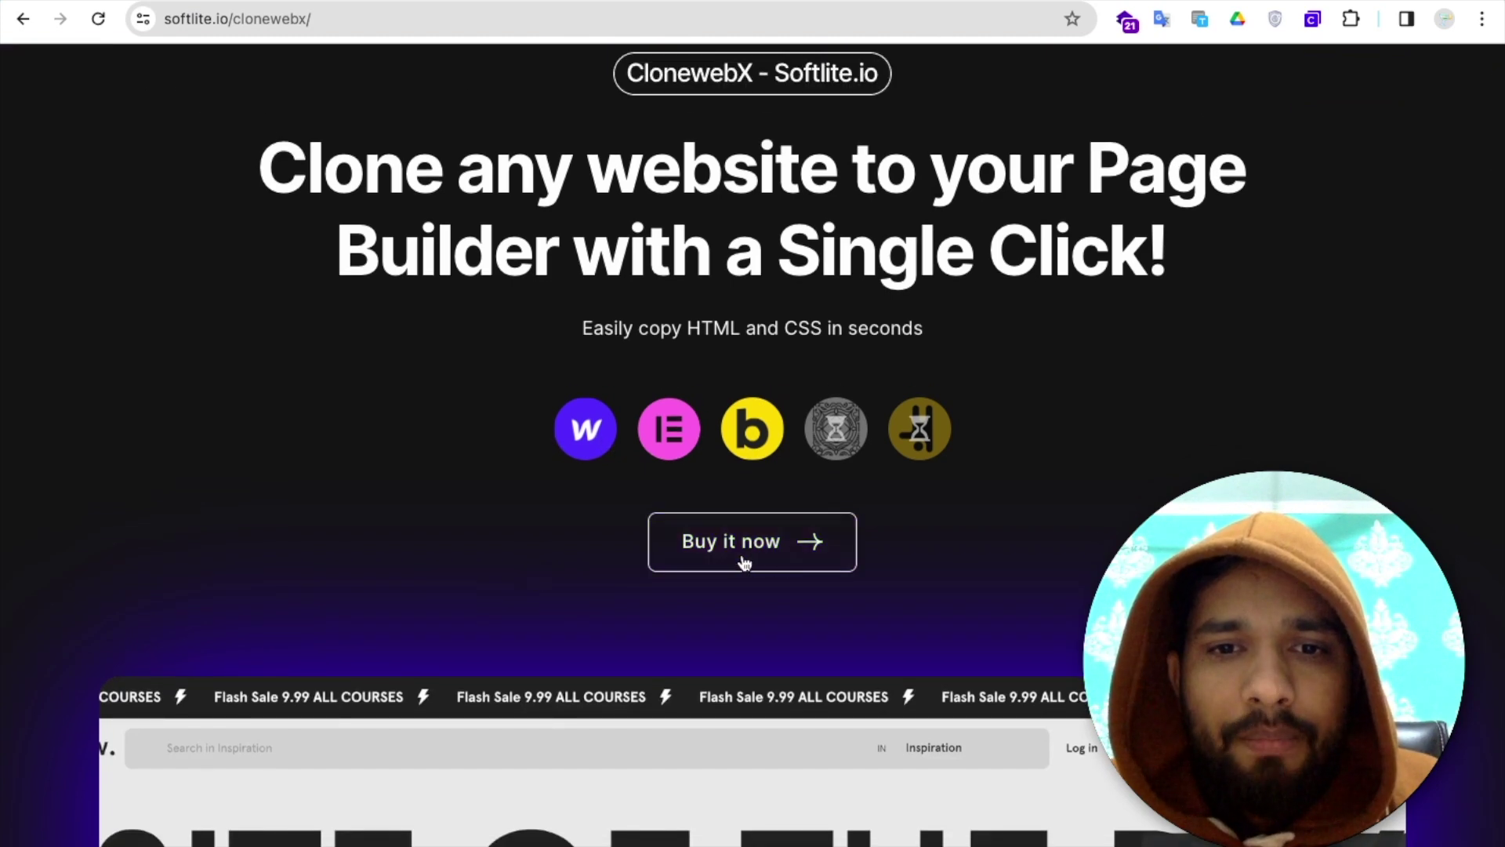
{"action": "left_click", "coordinate": [741, 559]}
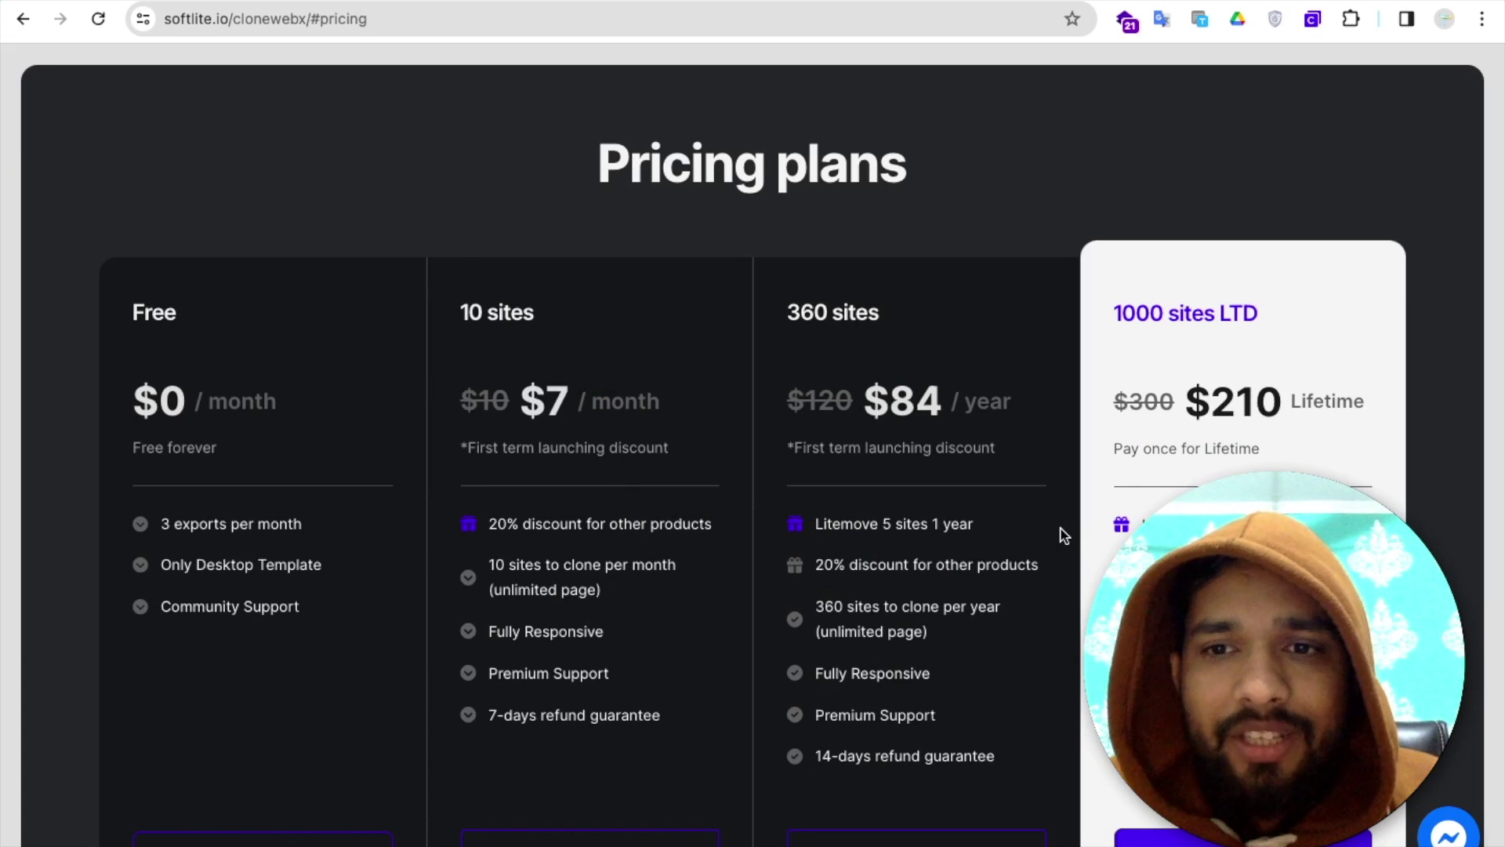
{"action": "scroll", "coordinate": [1064, 536], "scroll_direction": "down", "scroll_amount": 2}
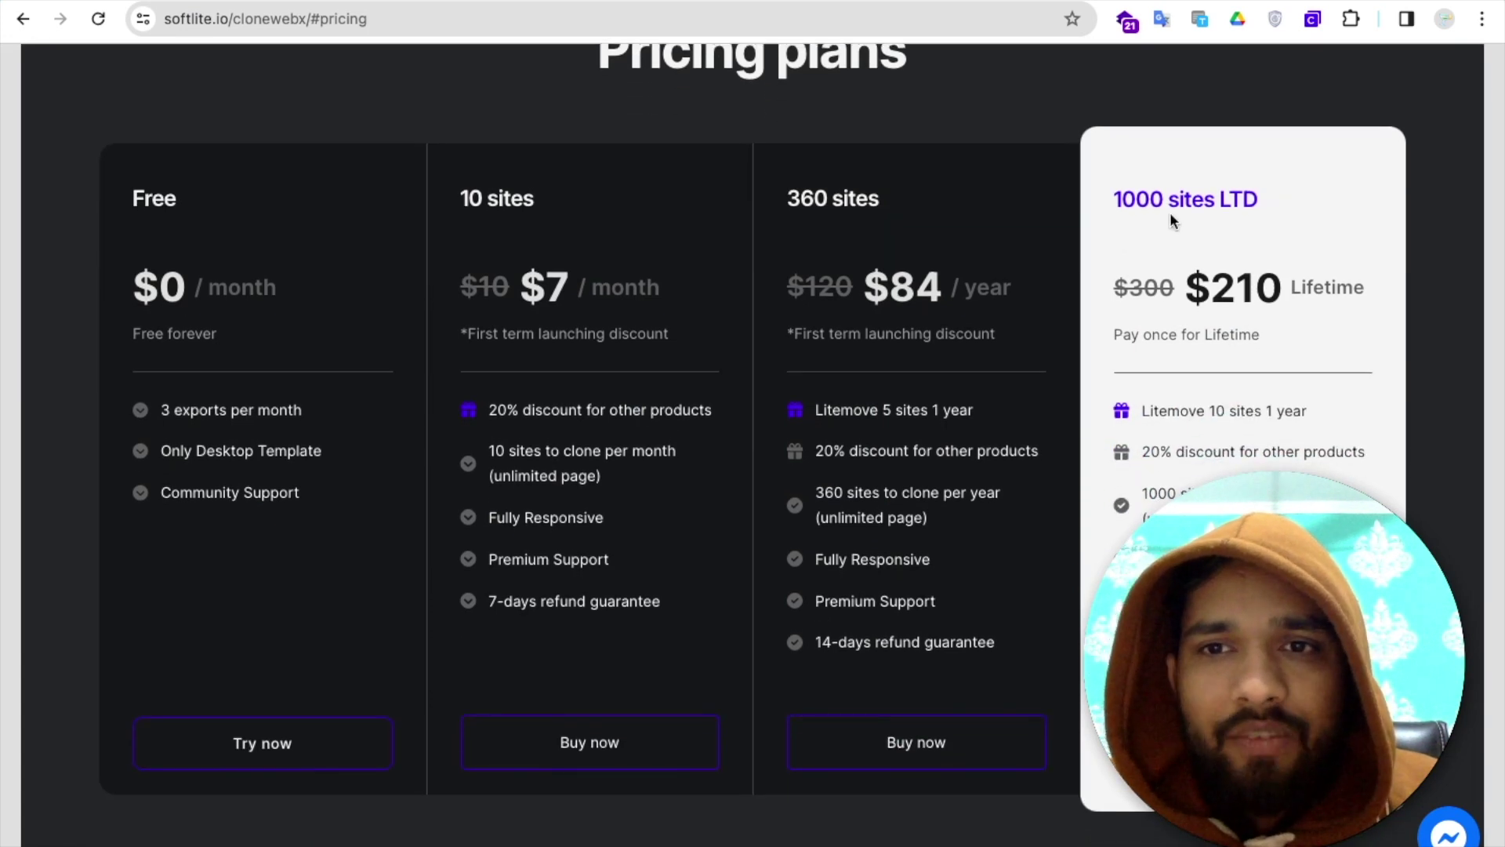
{"action": "left_click", "coordinate": [1243, 742]}
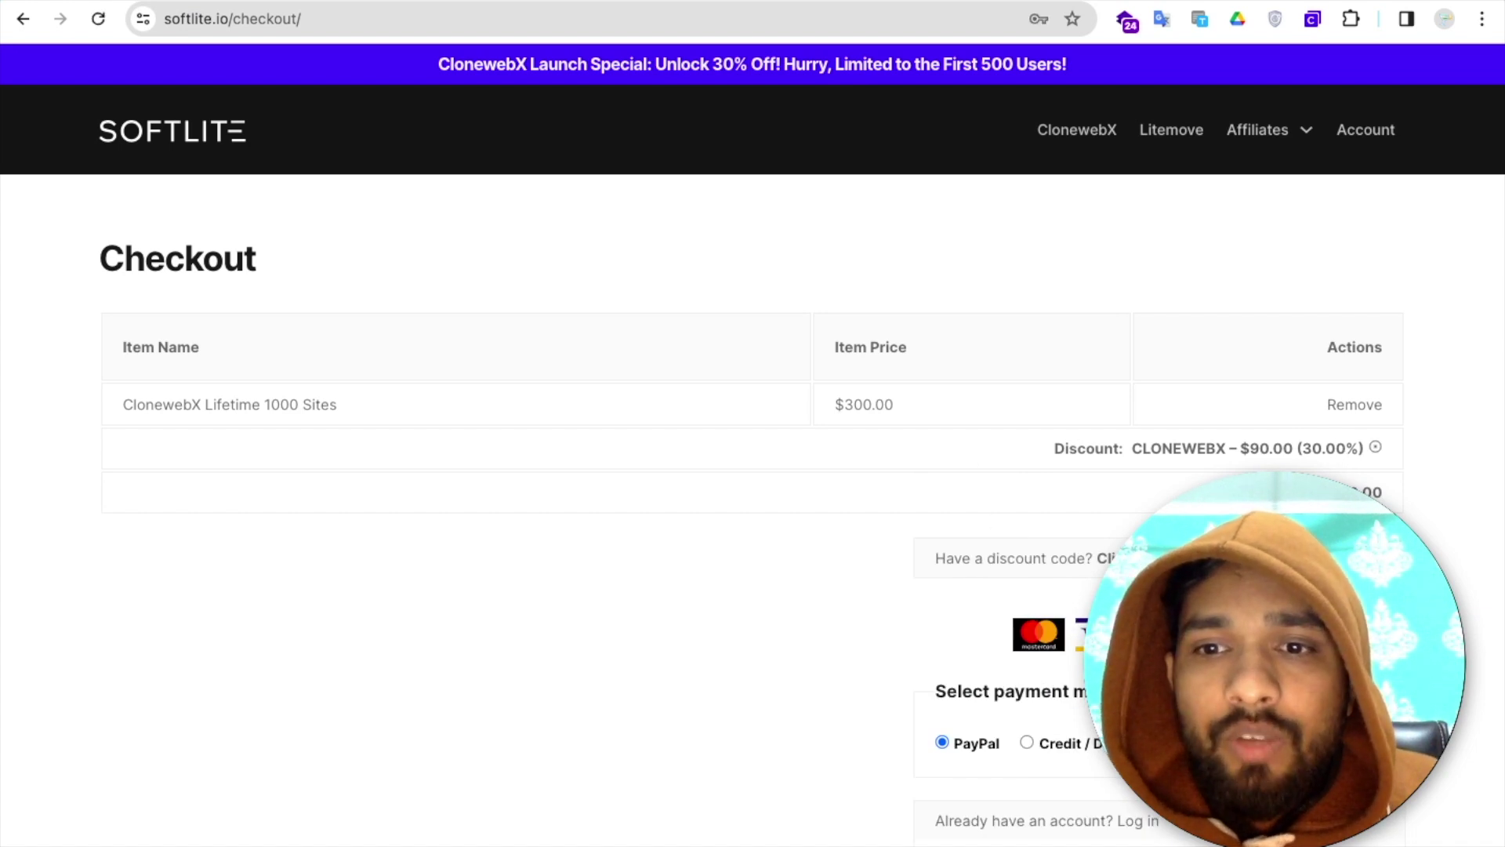
Apply the discount code 'thecodingbus' at checkout, bringing the ClonewebX total to $195
{"action": "left_click", "coordinate": [1117, 558]}
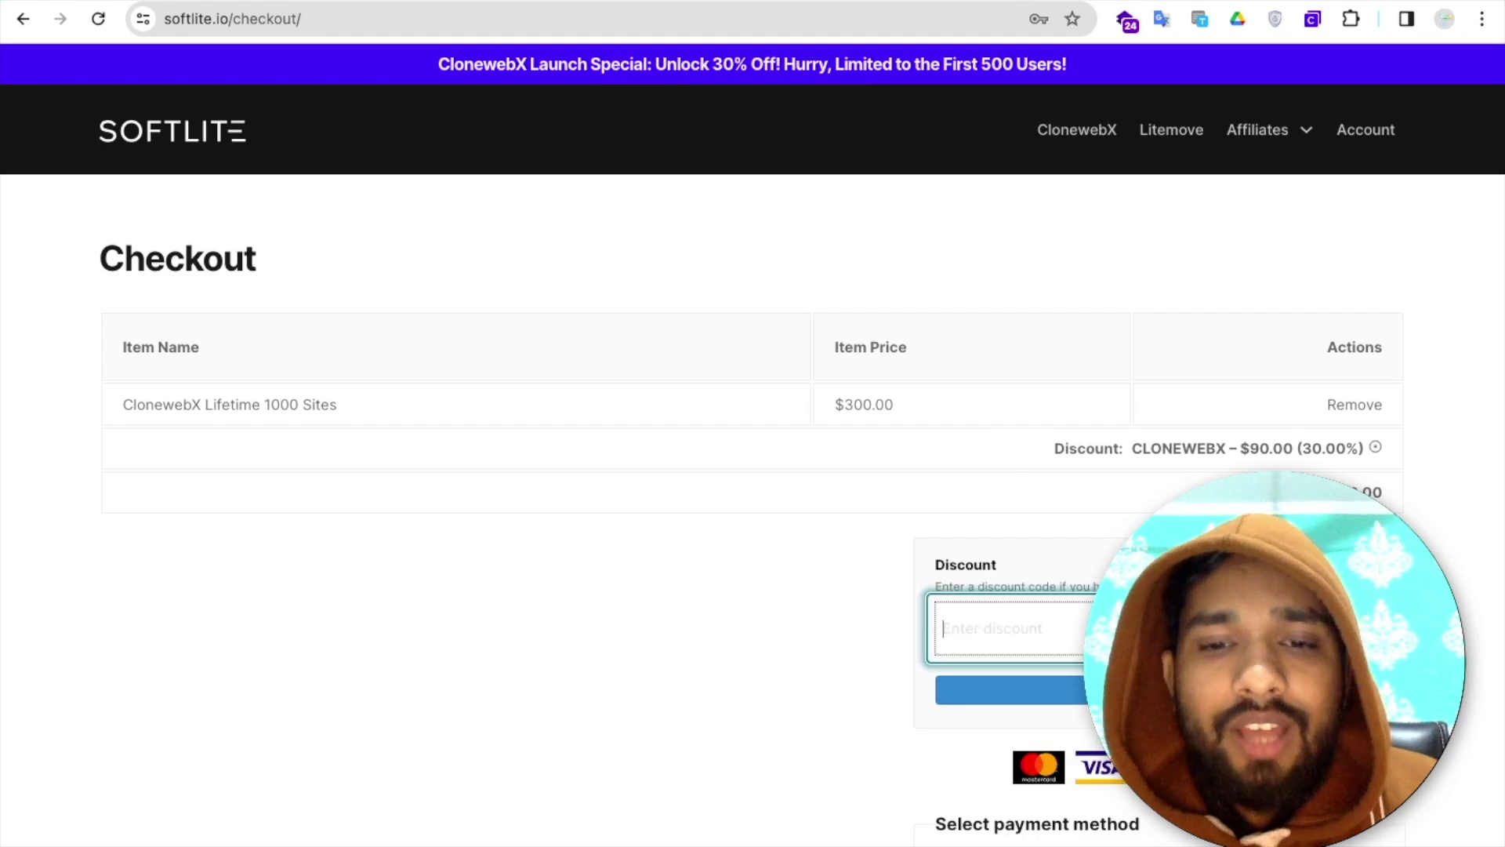
{"action": "type", "text": "th"}
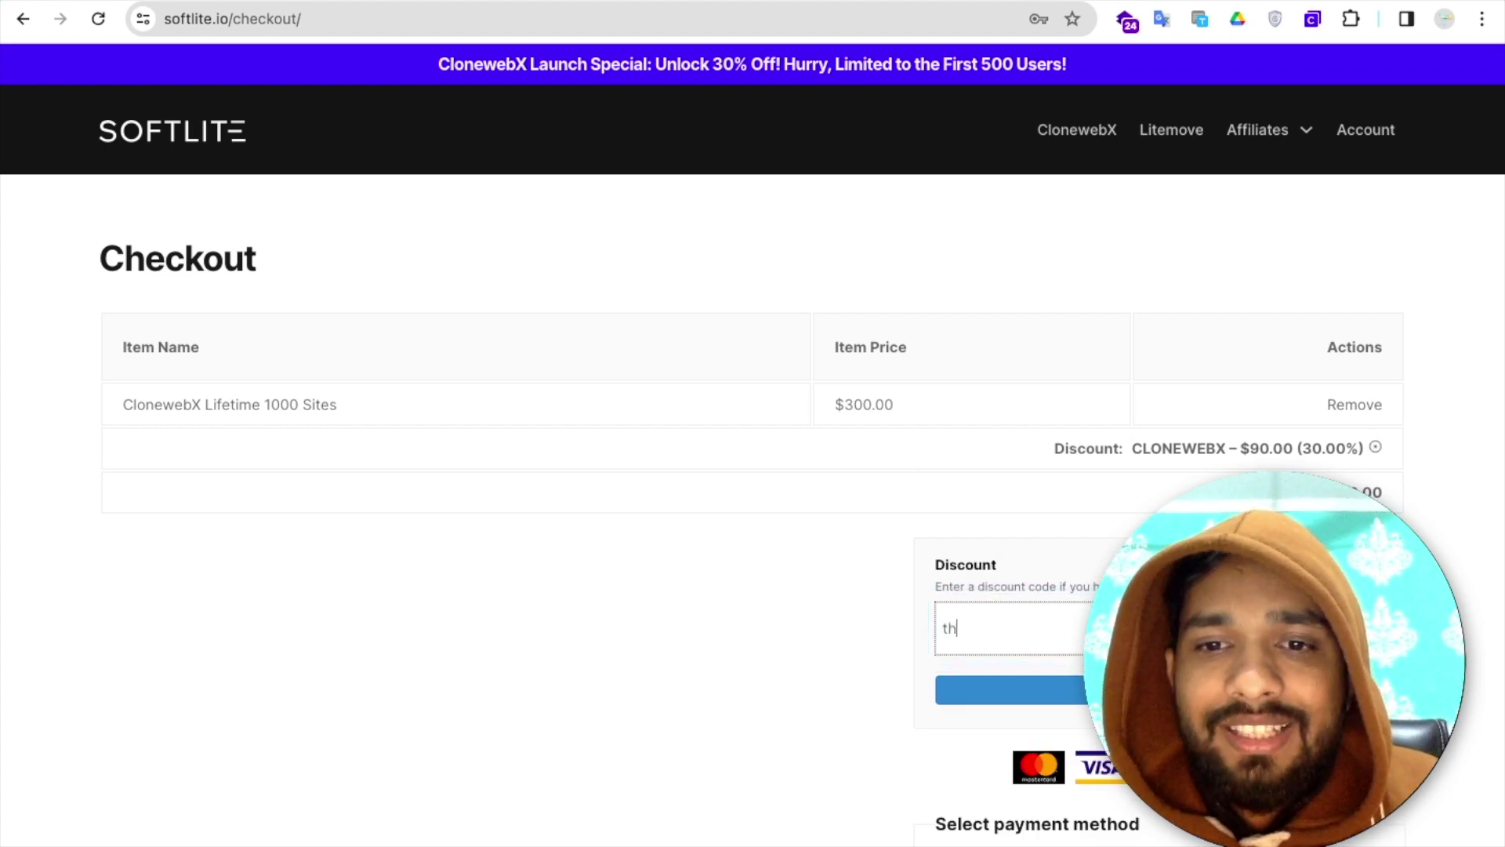
{"action": "type", "text": "ecodingbus"}
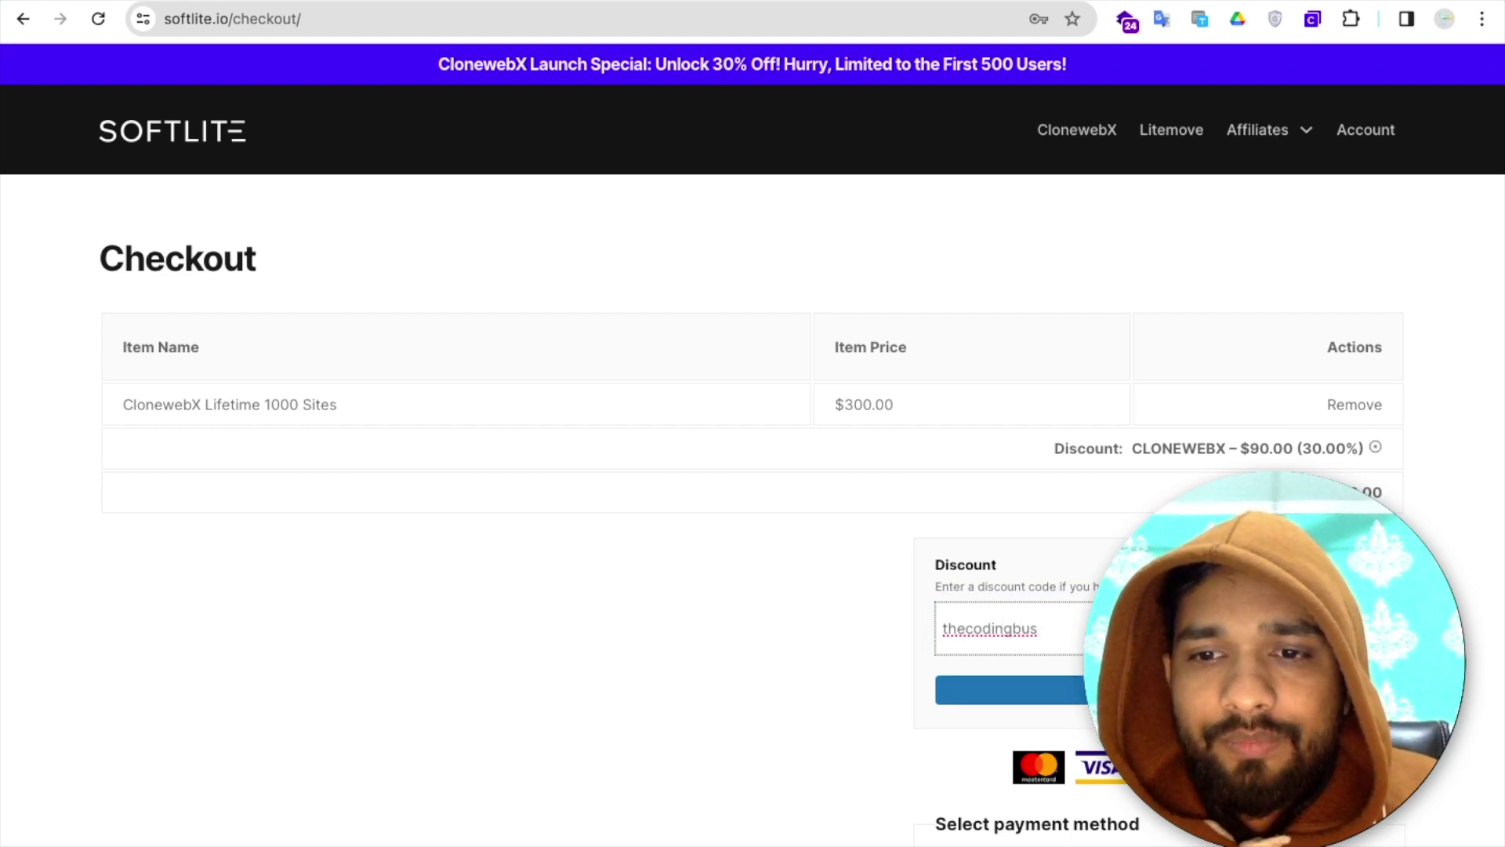
{"action": "key", "text": "Tab"}
{"action": "key", "text": "Return"}
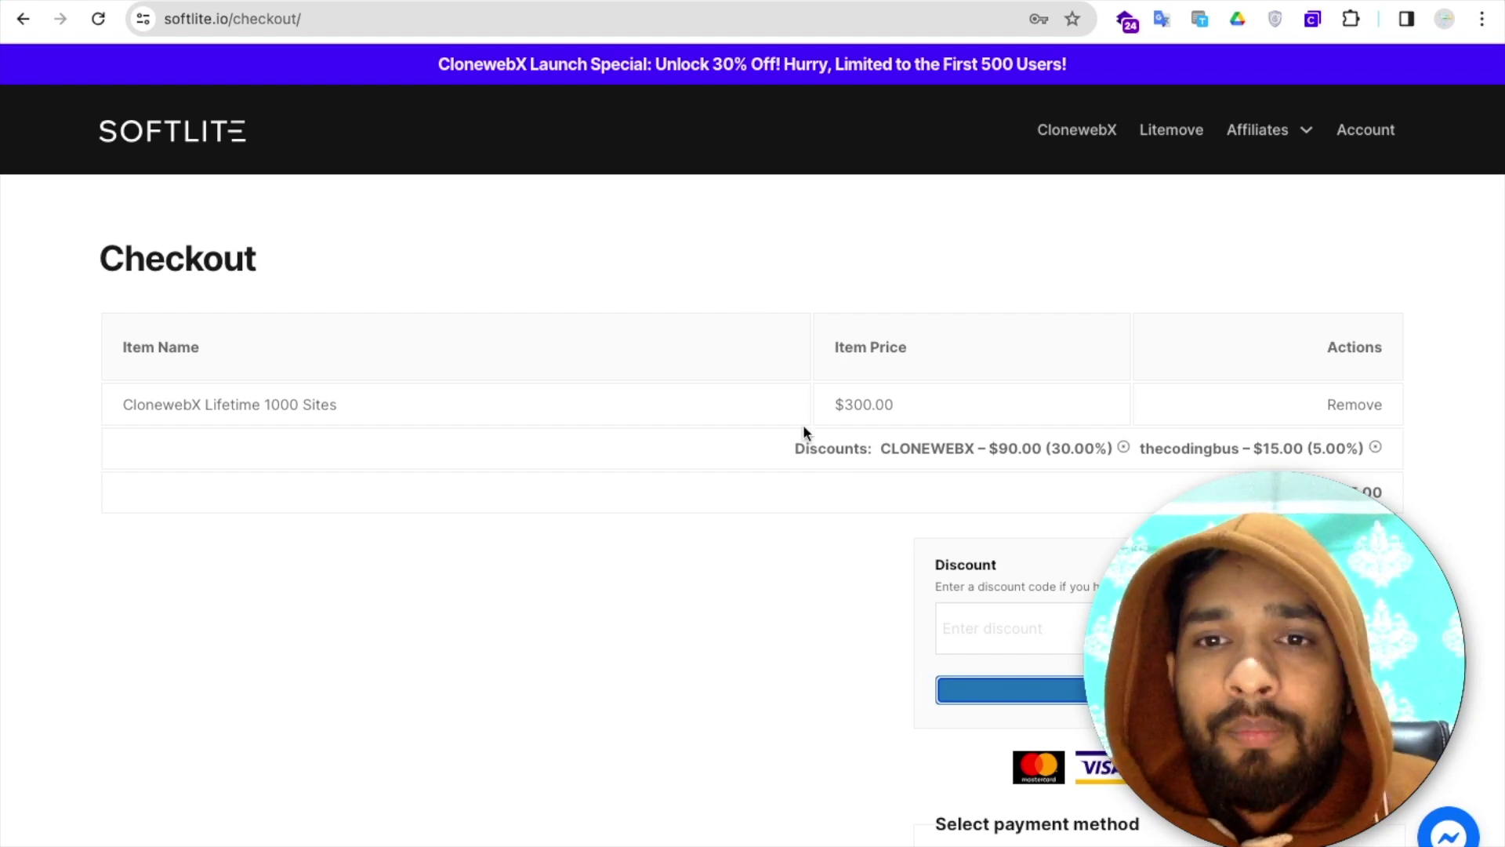
{"action": "scroll", "coordinate": [835, 498], "scroll_direction": "down", "scroll_amount": 2}
{"action": "scroll", "coordinate": [842, 515], "scroll_direction": "down", "scroll_amount": 5}
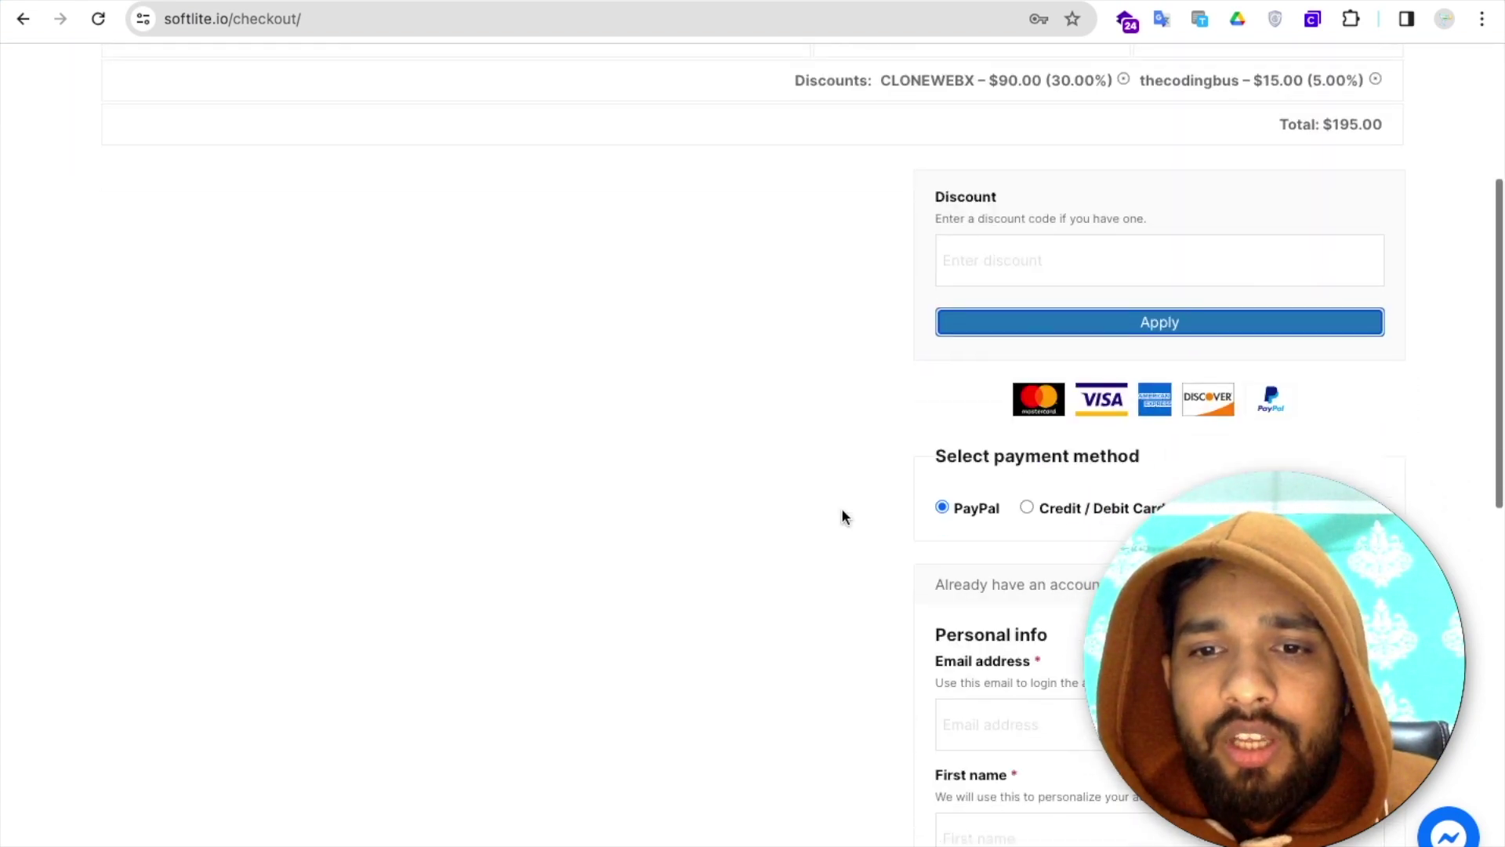
{"action": "scroll", "coordinate": [860, 395], "scroll_direction": "down", "scroll_amount": 7}
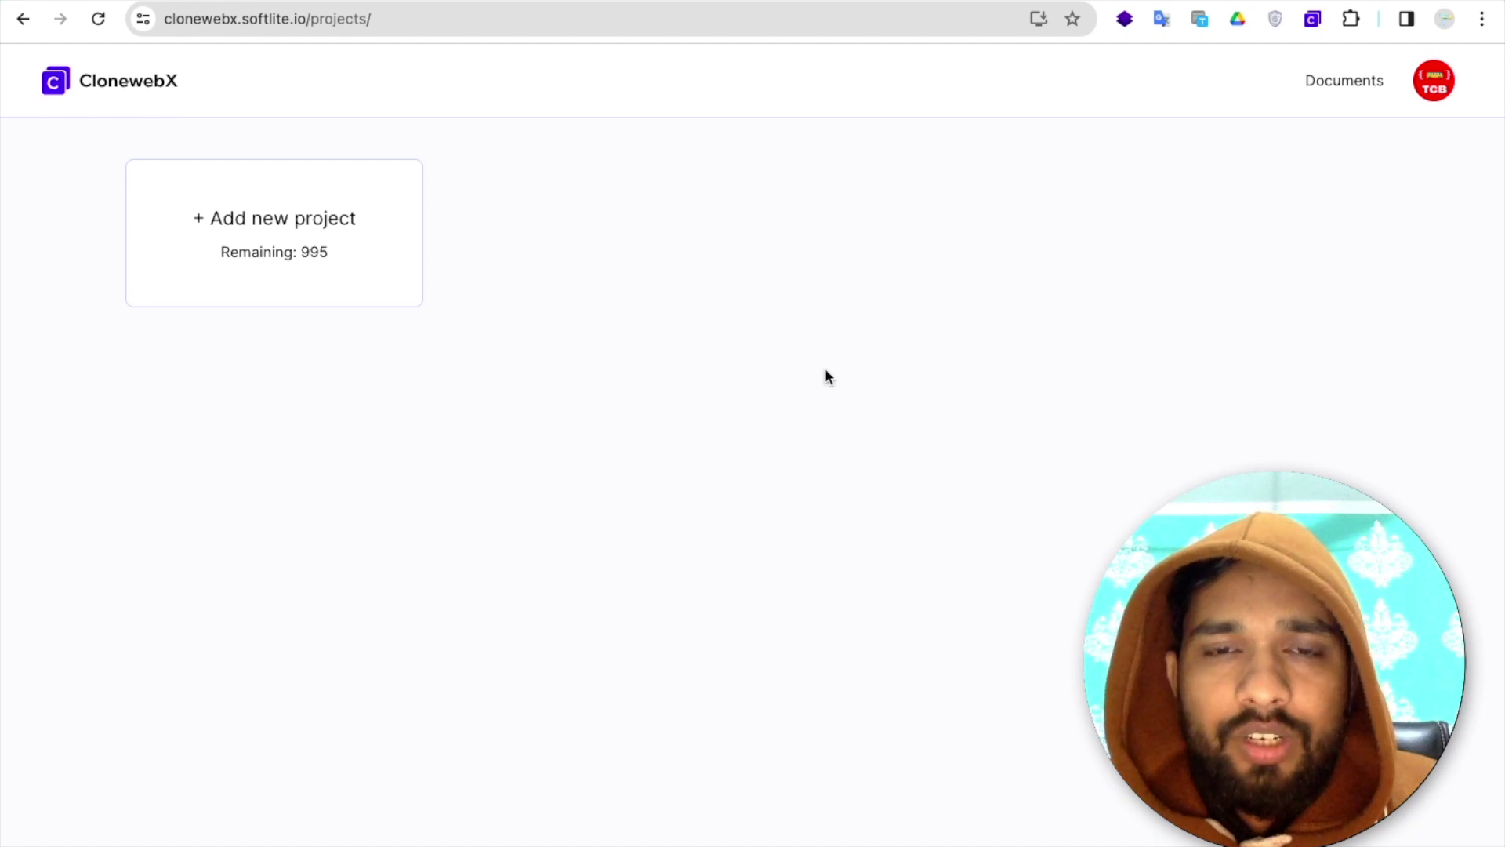
Create project 'softcore US' with the Gadgets site address softcoreus-com.stackstaging.com as its domain
{"action": "left_click", "coordinate": [221, 233]}
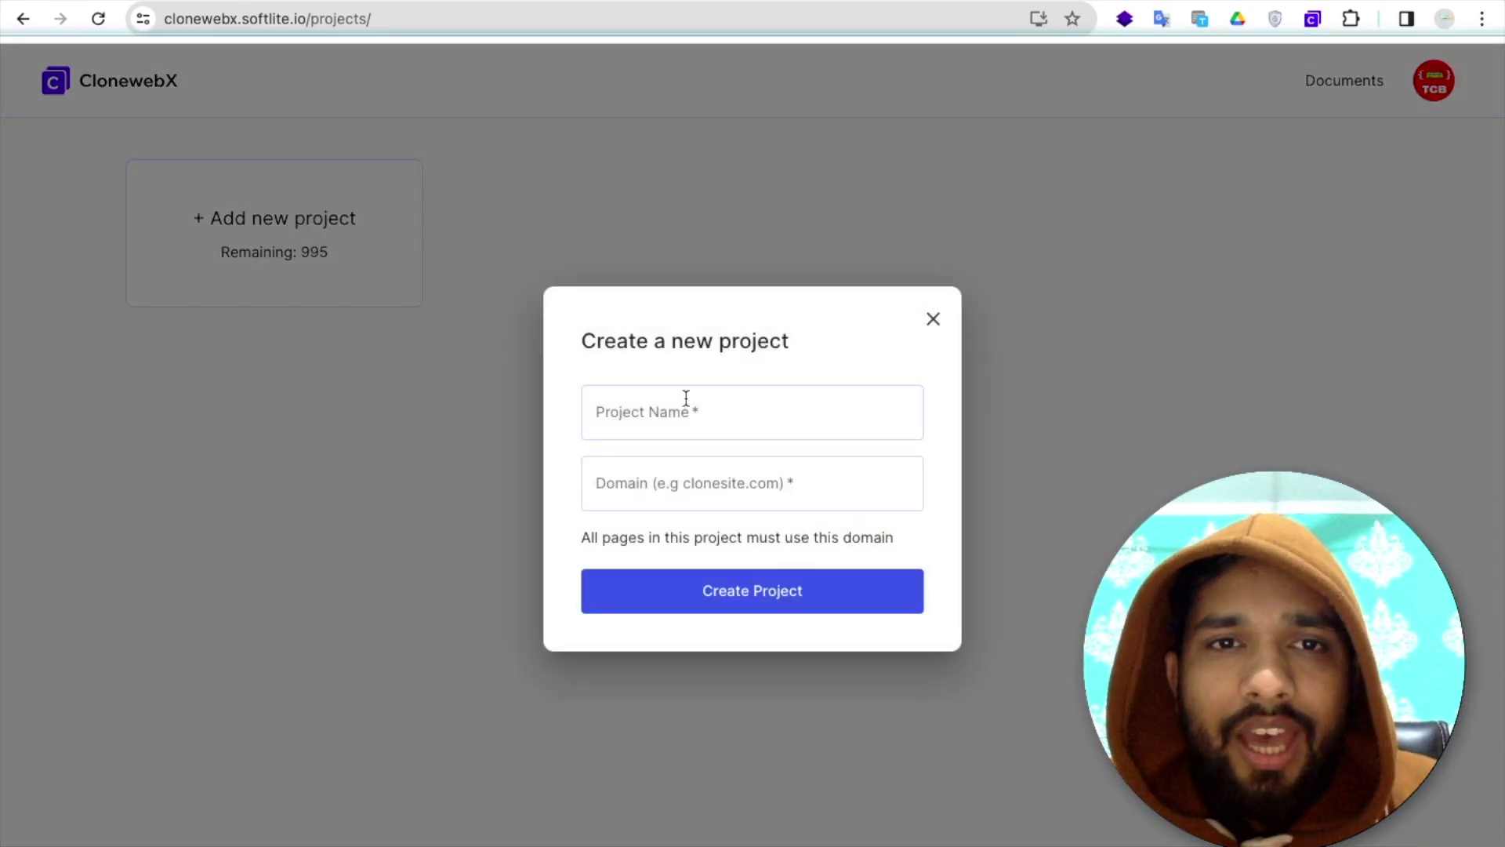
{"action": "left_click", "coordinate": [686, 398]}
{"action": "type", "text": "softcore US"}
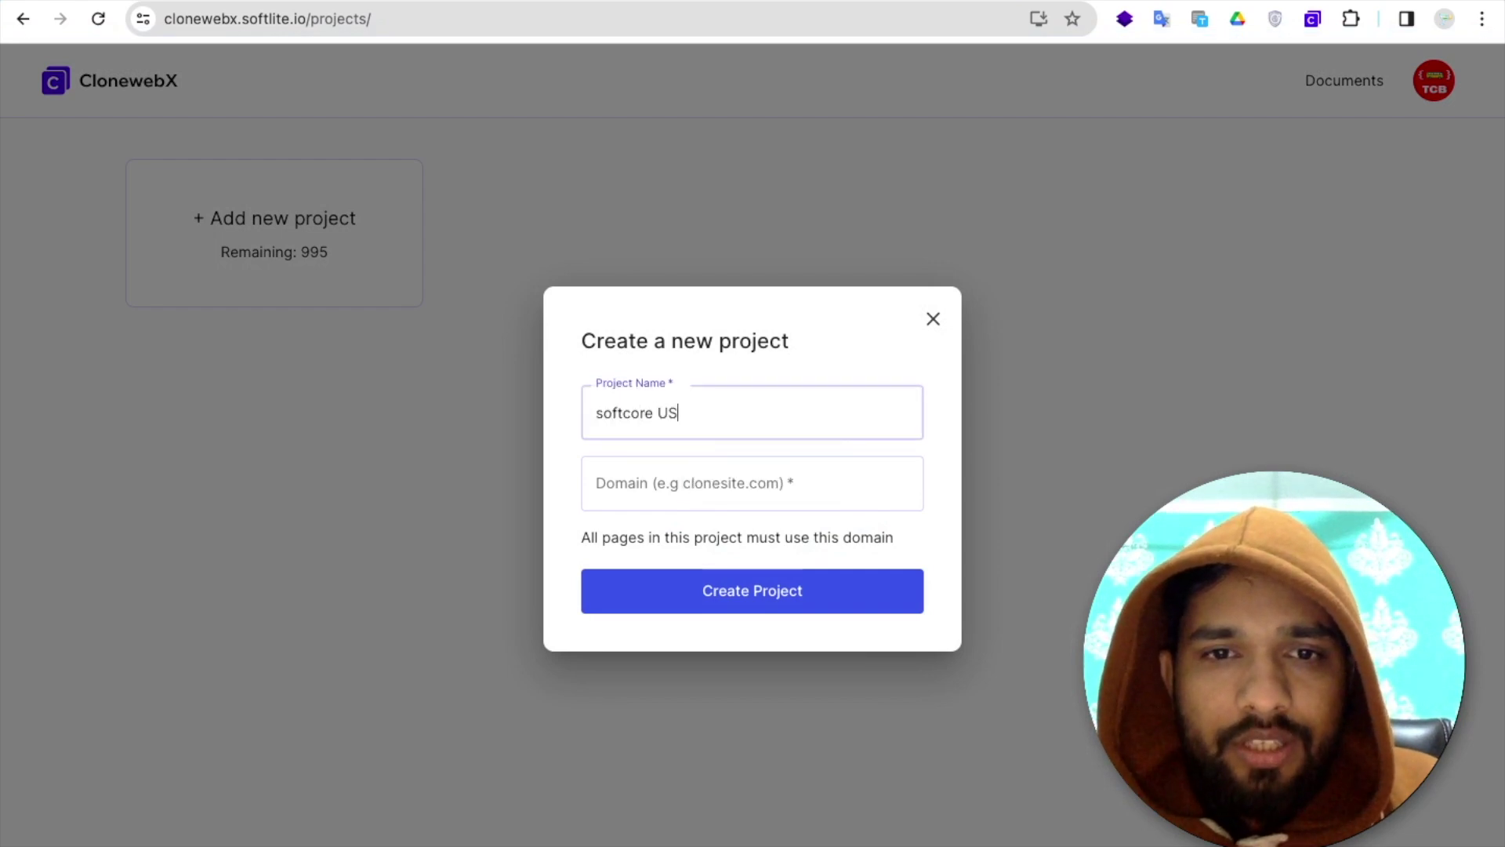
{"action": "left_click", "coordinate": [683, 478]}
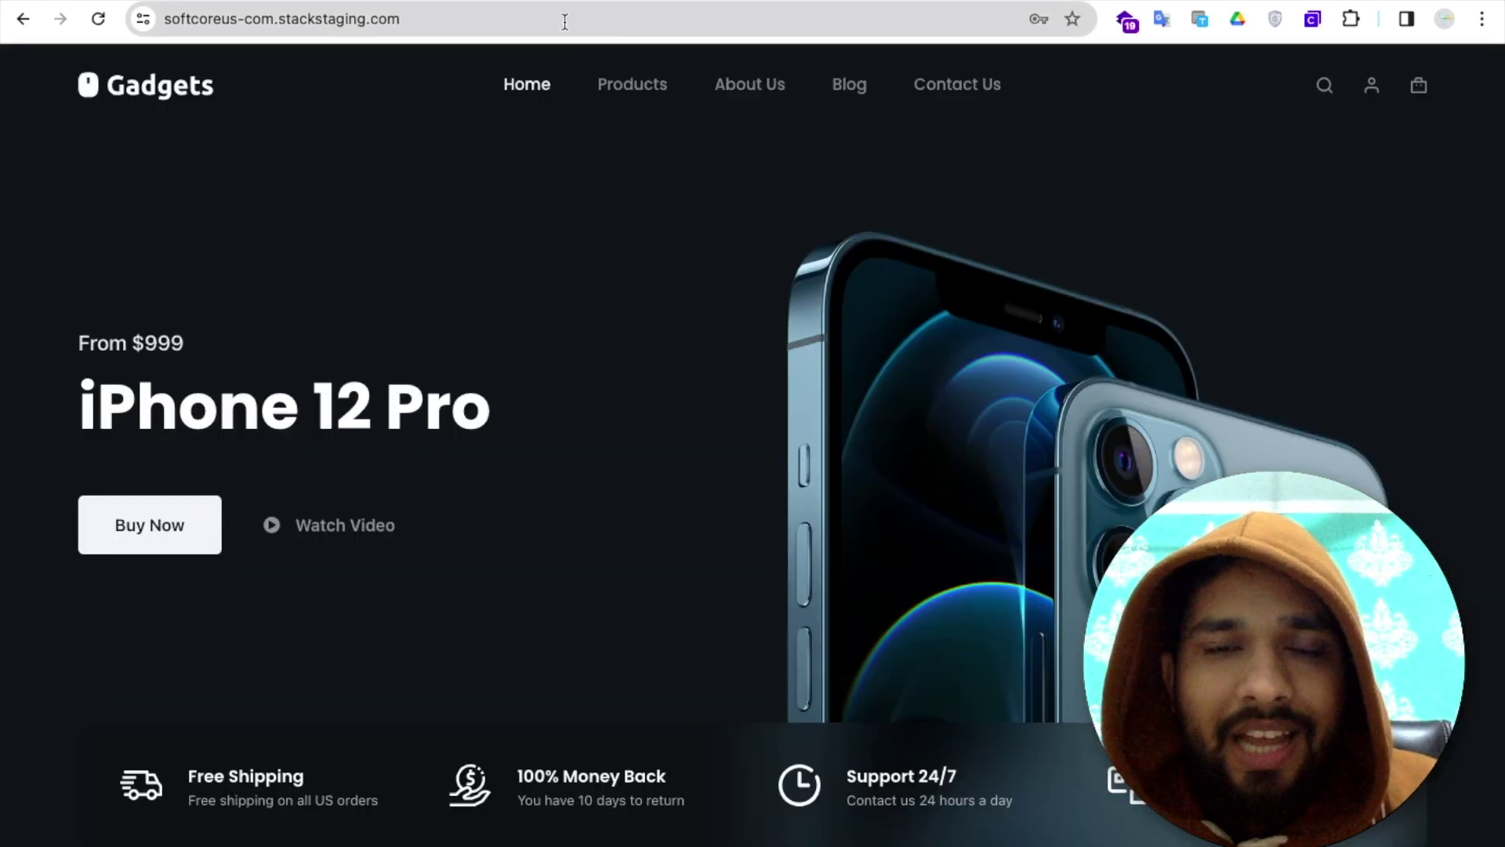
{"action": "left_click", "coordinate": [530, 26]}
{"action": "key", "text": "ctrl+c"}
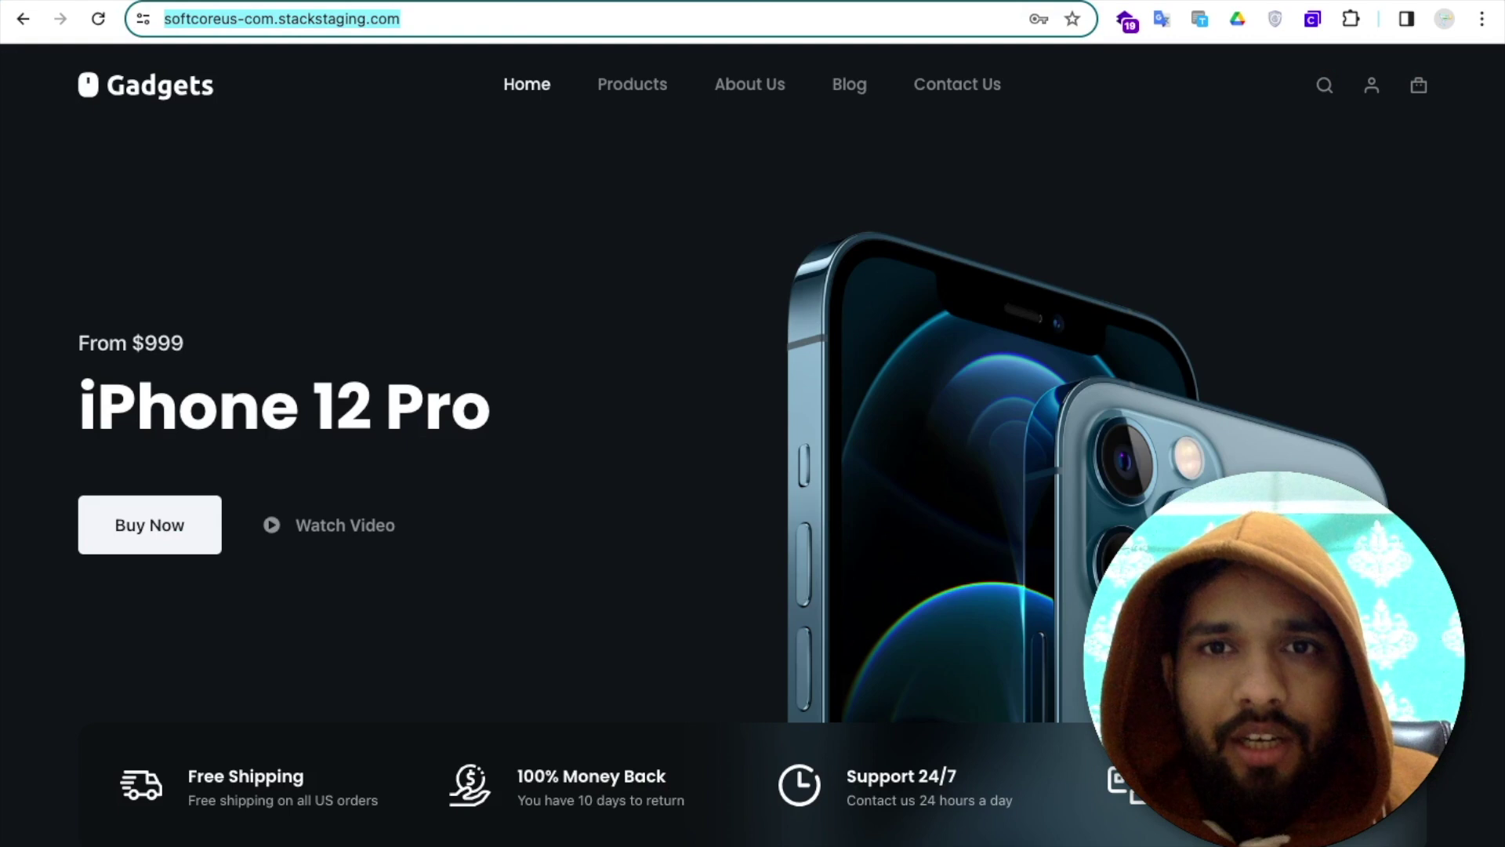
{"action": "key", "text": "ctrl+shift+Tab"}
{"action": "key", "text": "ctrl+v"}
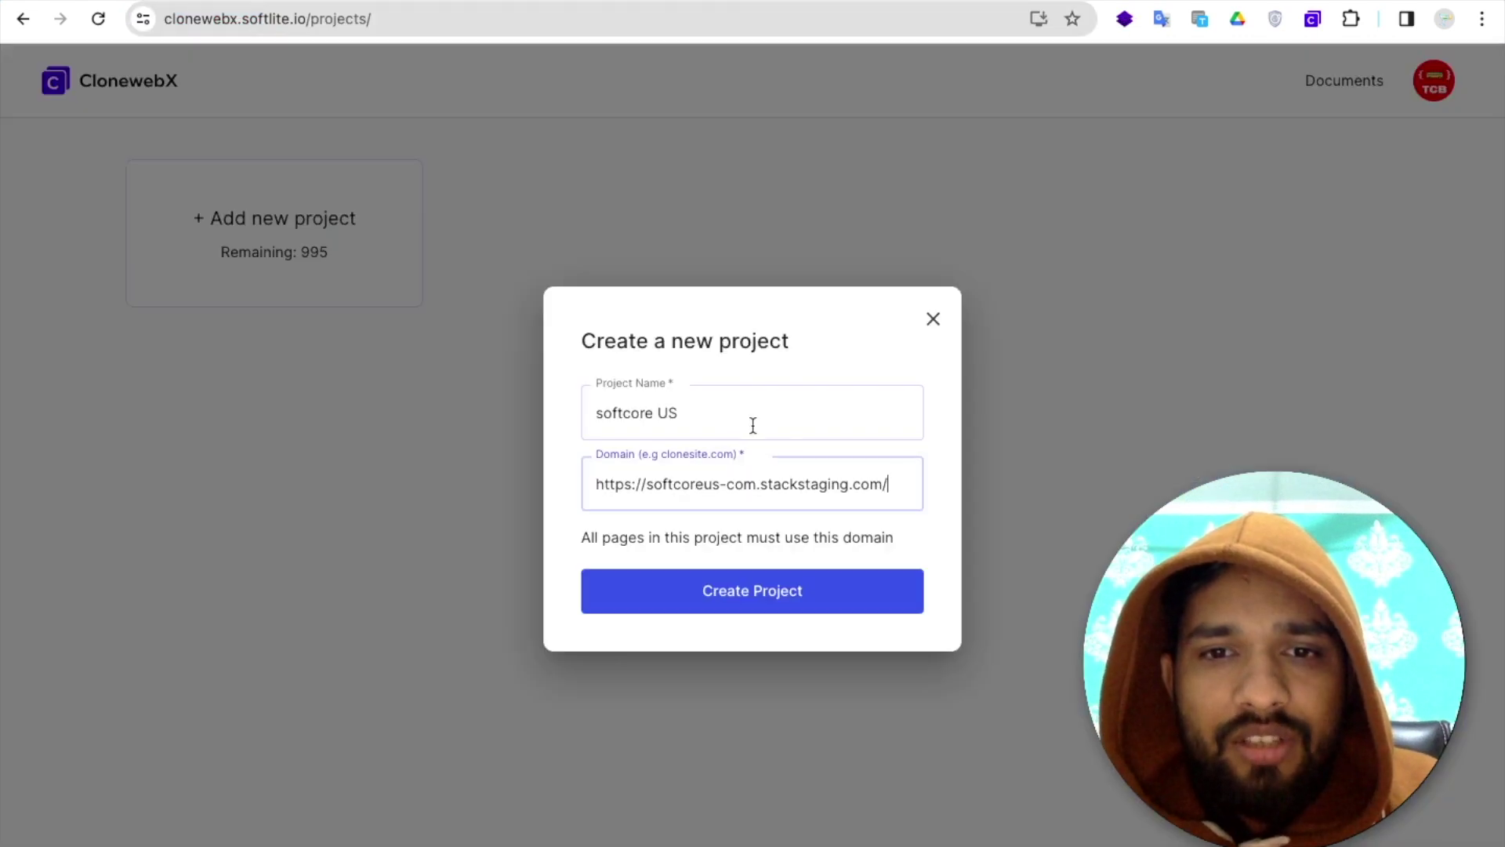
{"action": "left_click", "coordinate": [776, 605]}
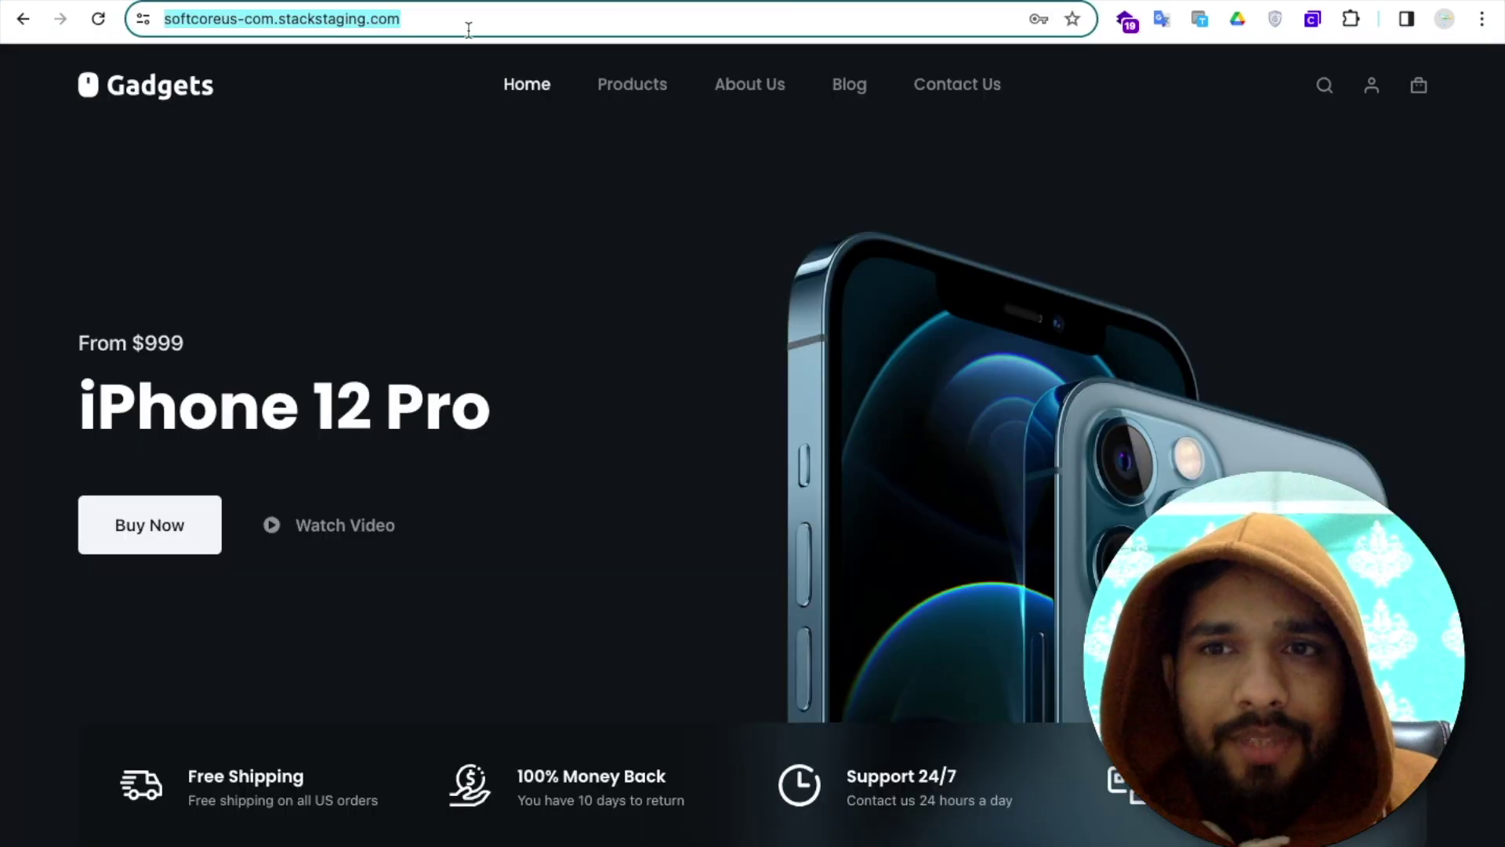
In the ClonewebX extension, choose softcore US, load the whole Gadgets home page, and add it
{"action": "left_click", "coordinate": [1314, 28]}
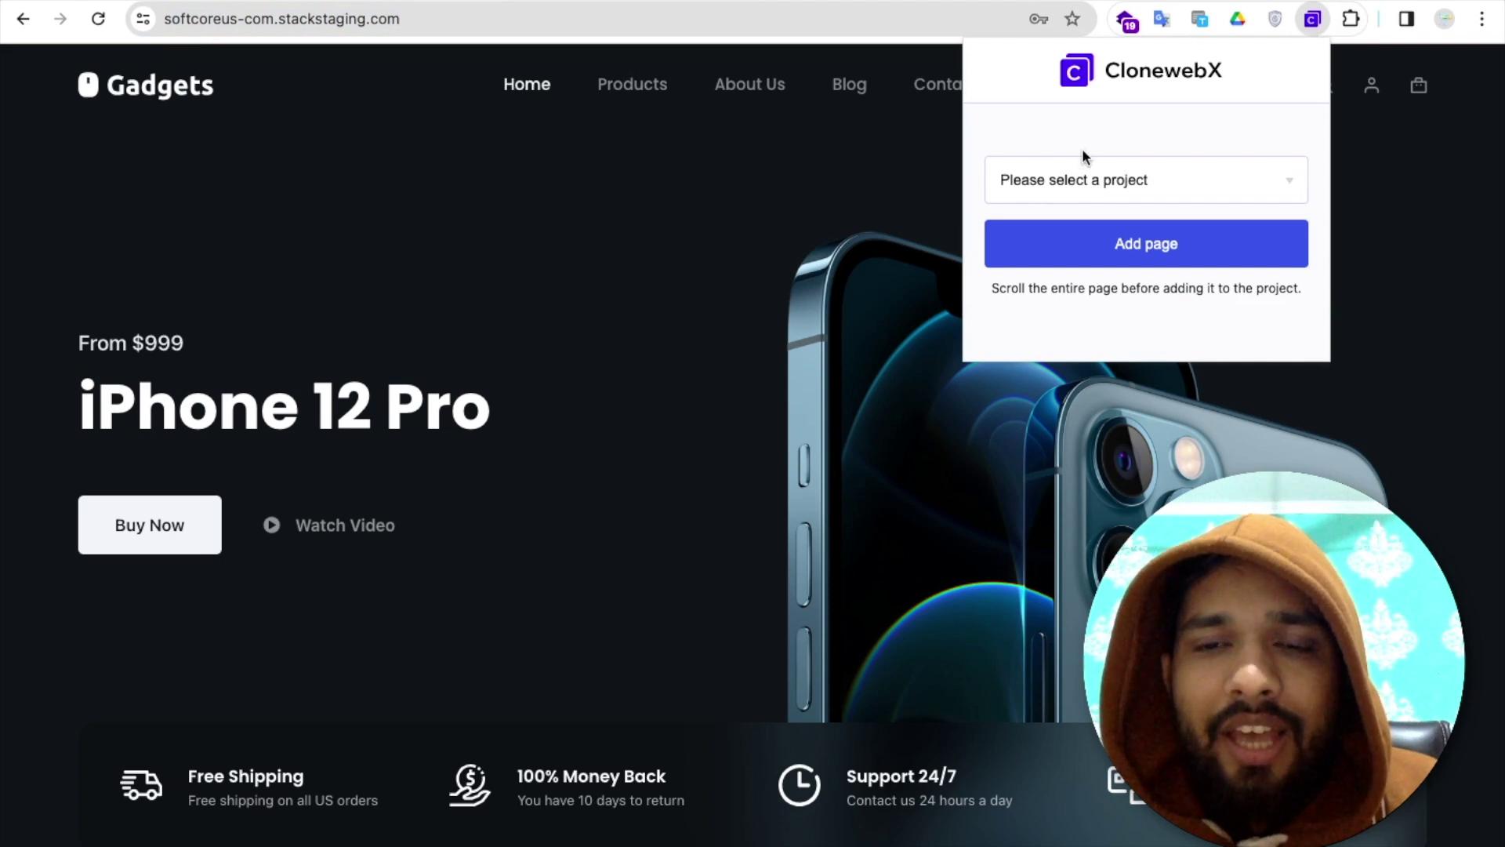
{"action": "left_click", "coordinate": [1182, 178]}
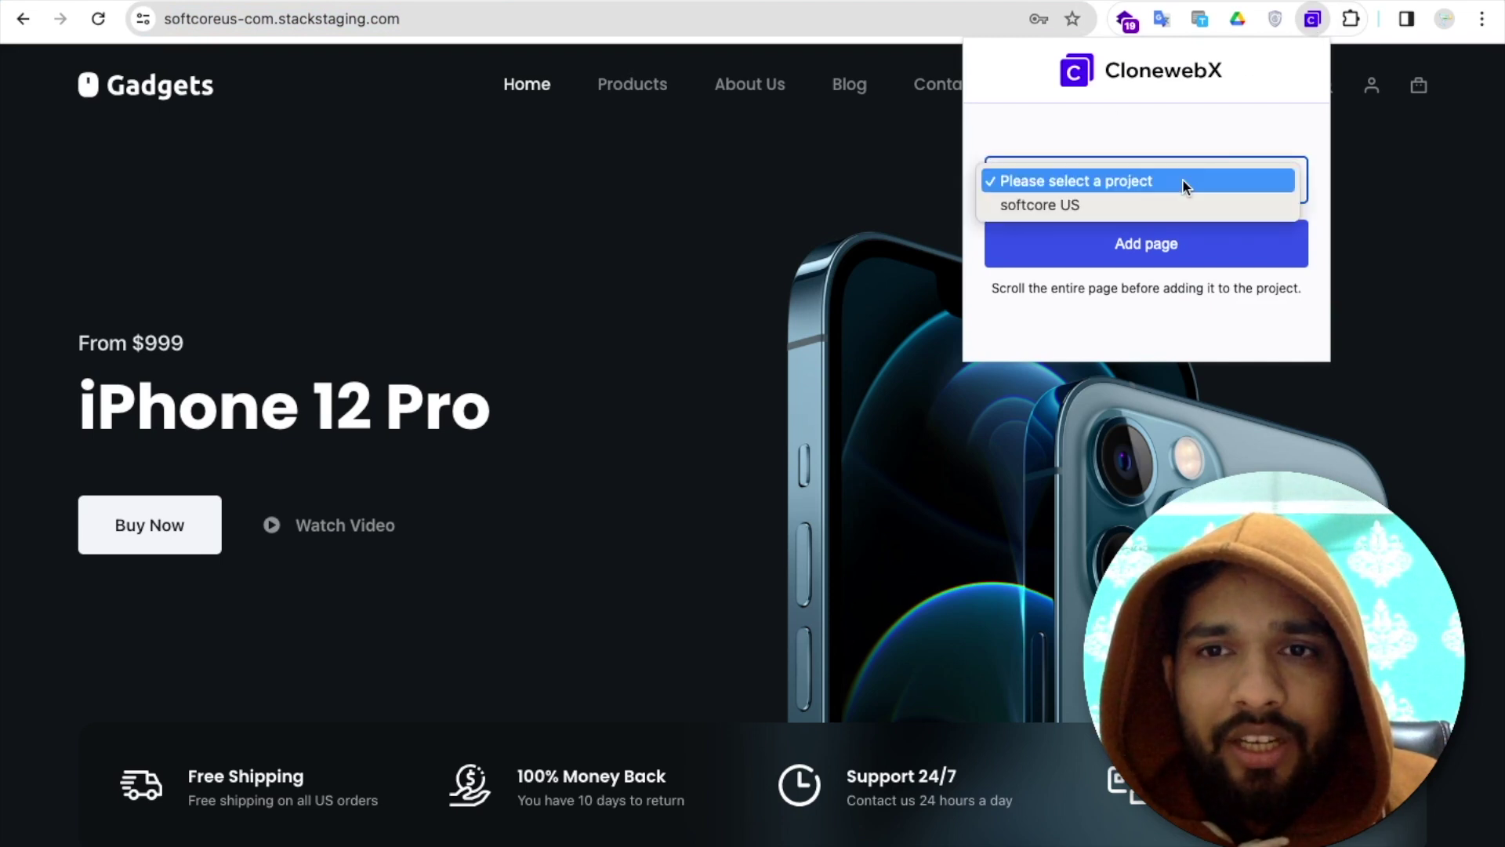
{"action": "left_click", "coordinate": [1029, 204]}
{"action": "scroll", "coordinate": [733, 330], "scroll_direction": "down", "scroll_amount": 20}
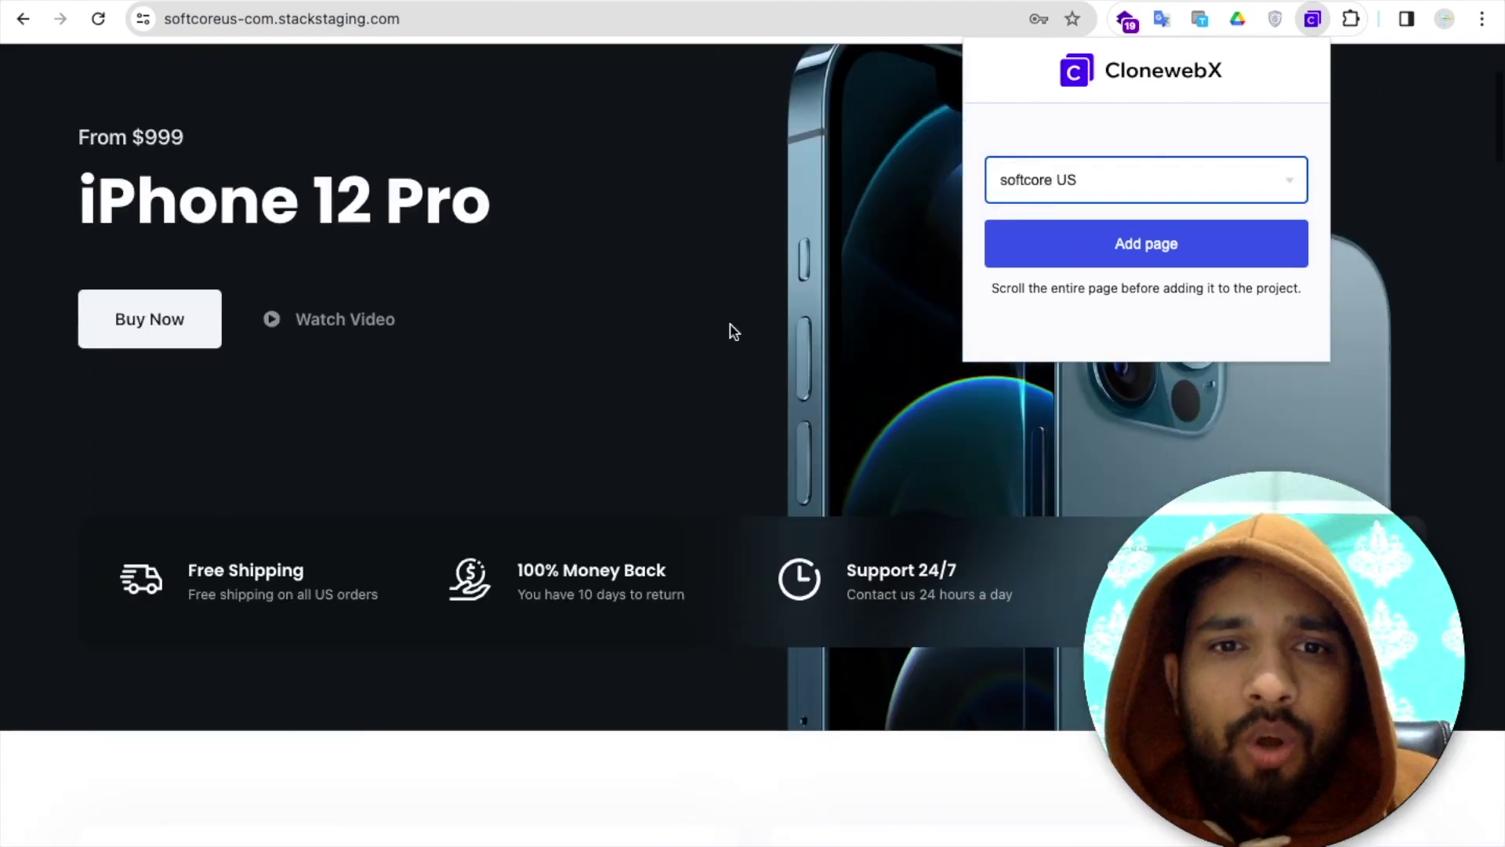
{"action": "scroll", "coordinate": [731, 330], "scroll_direction": "down", "scroll_amount": 20}
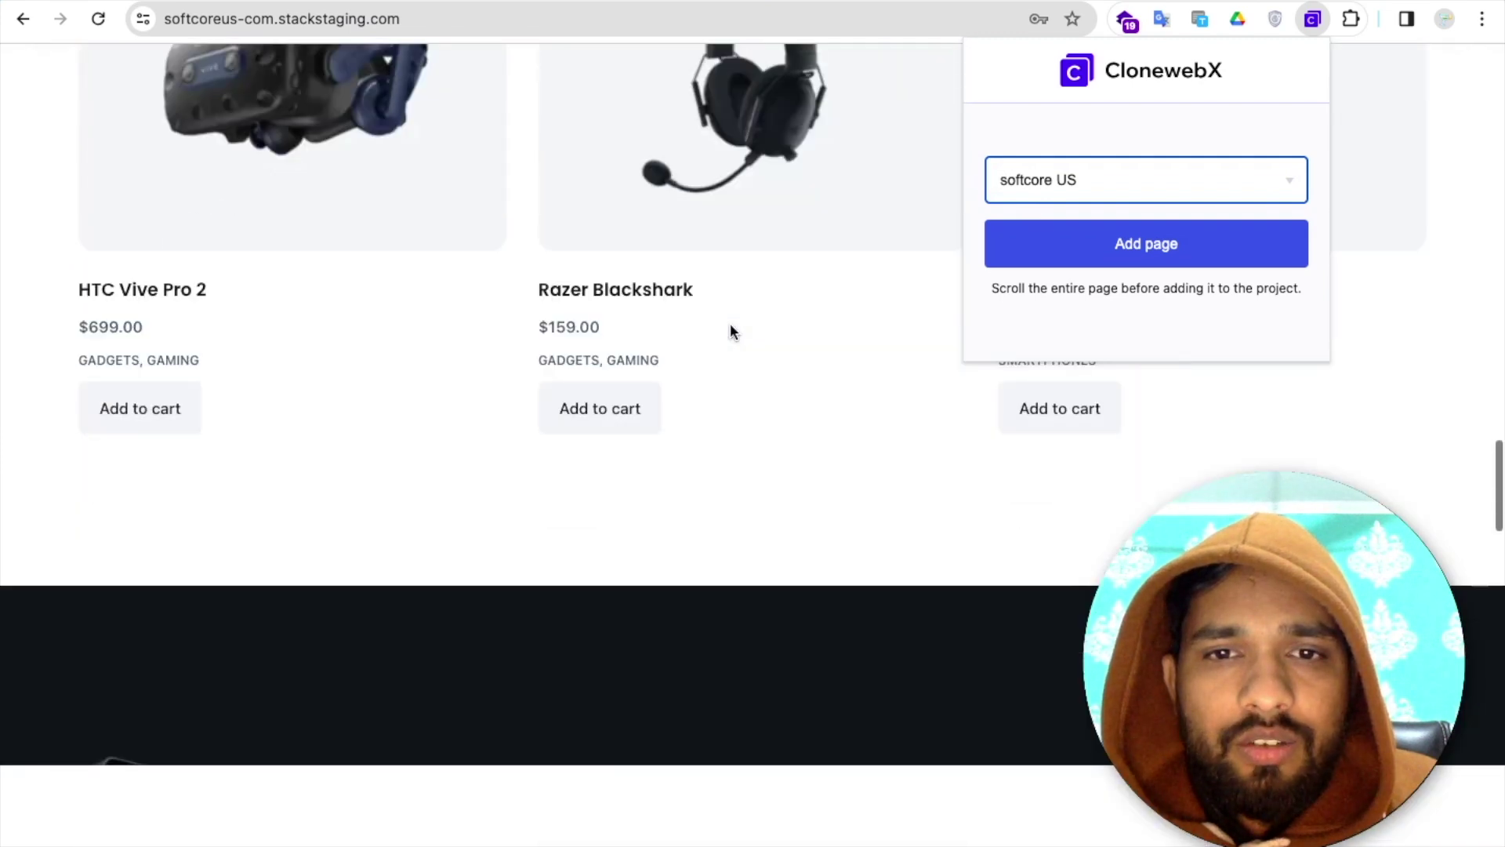
{"action": "scroll", "coordinate": [733, 330], "scroll_direction": "down", "scroll_amount": 2}
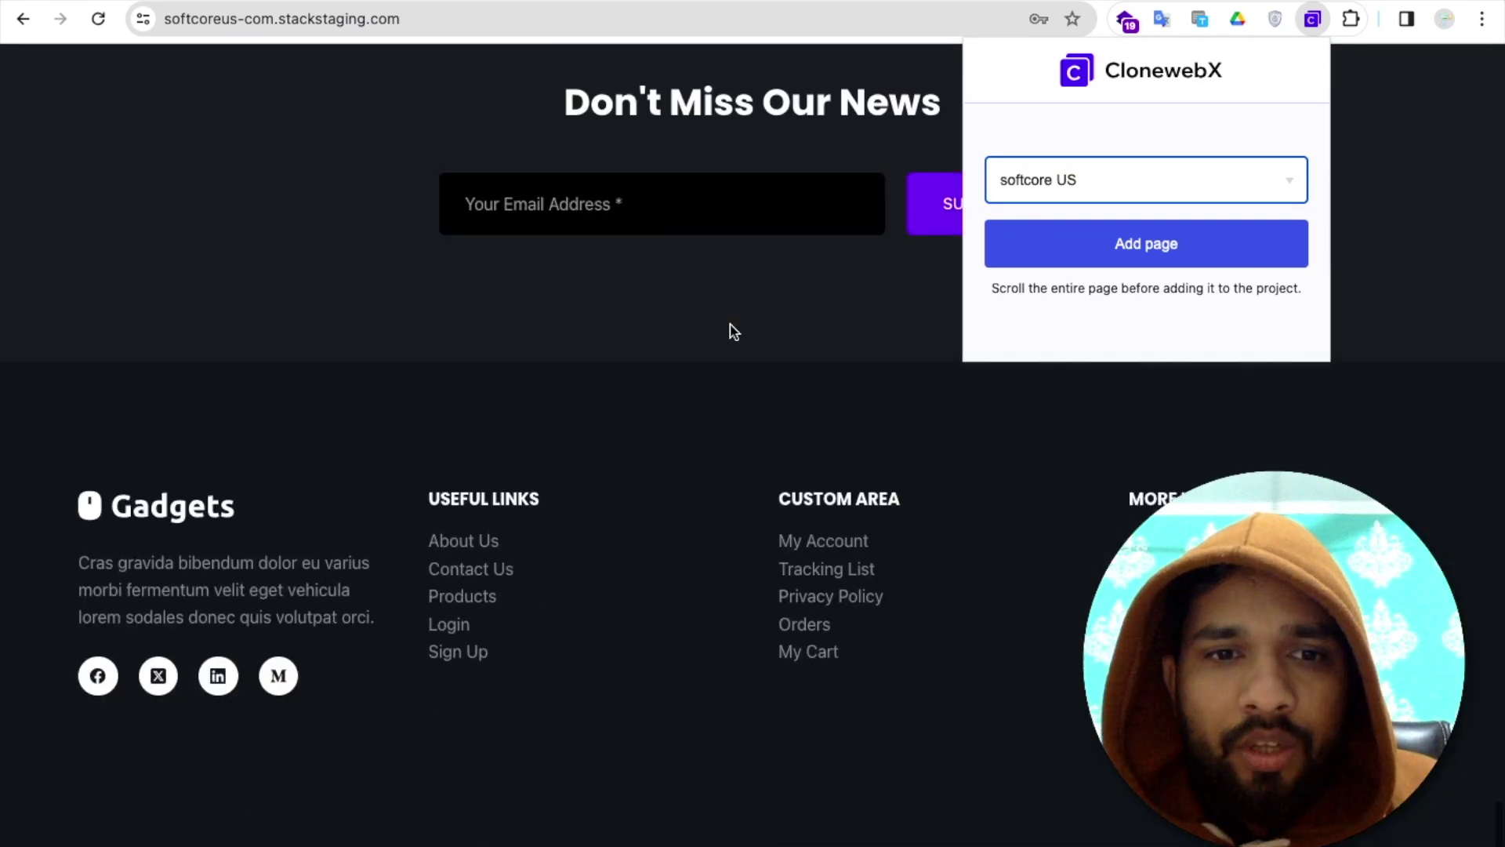
{"action": "left_click", "coordinate": [1129, 245]}
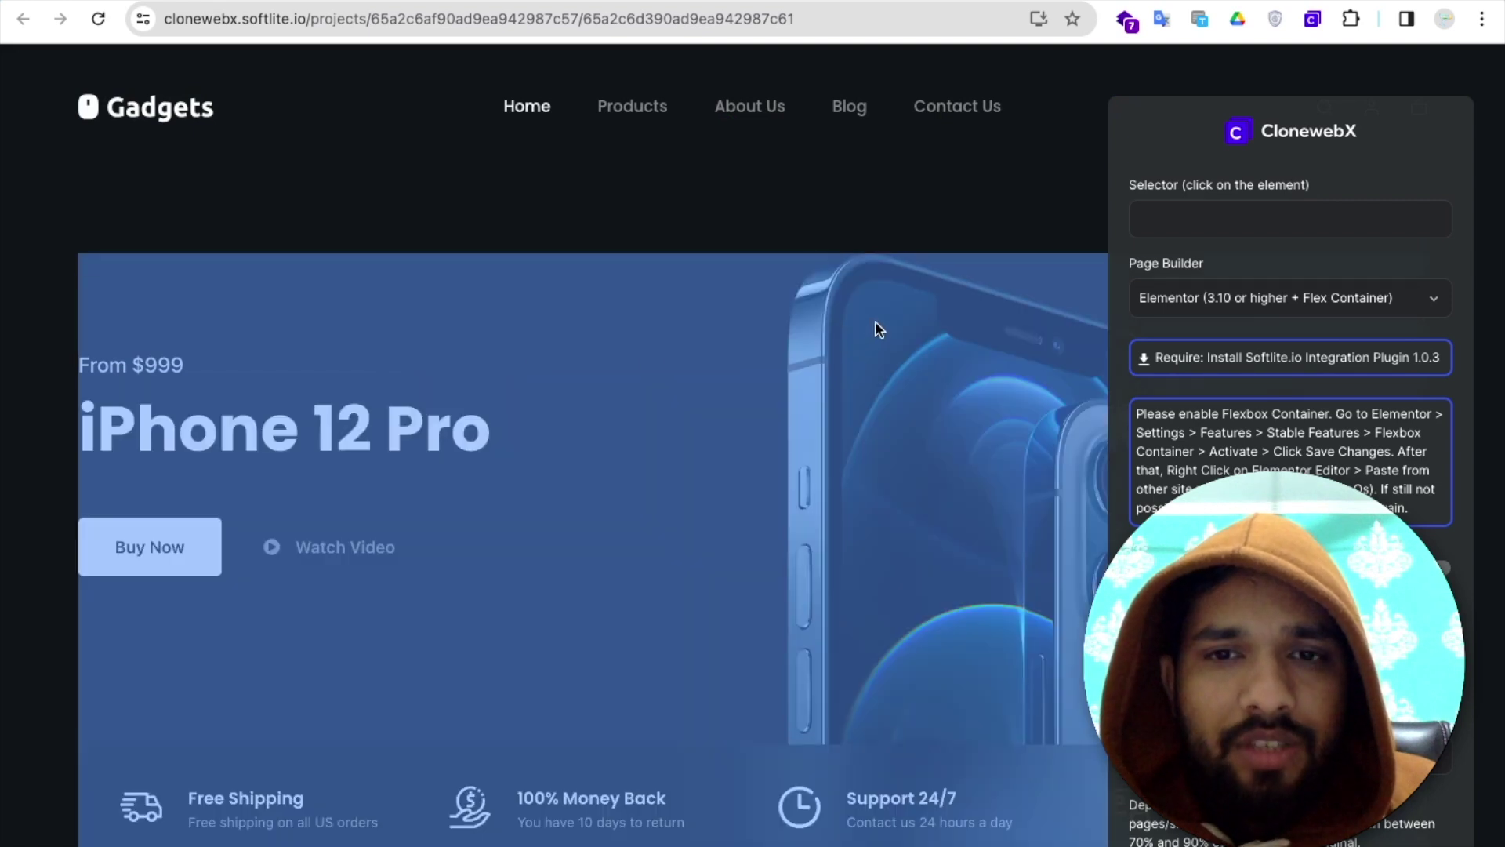
Pick the iPhone 12 Pro hero, selector .elementor-element-e06974b > .e-con-inner, as the clone target
{"action": "mouse_move", "coordinate": [878, 329]}
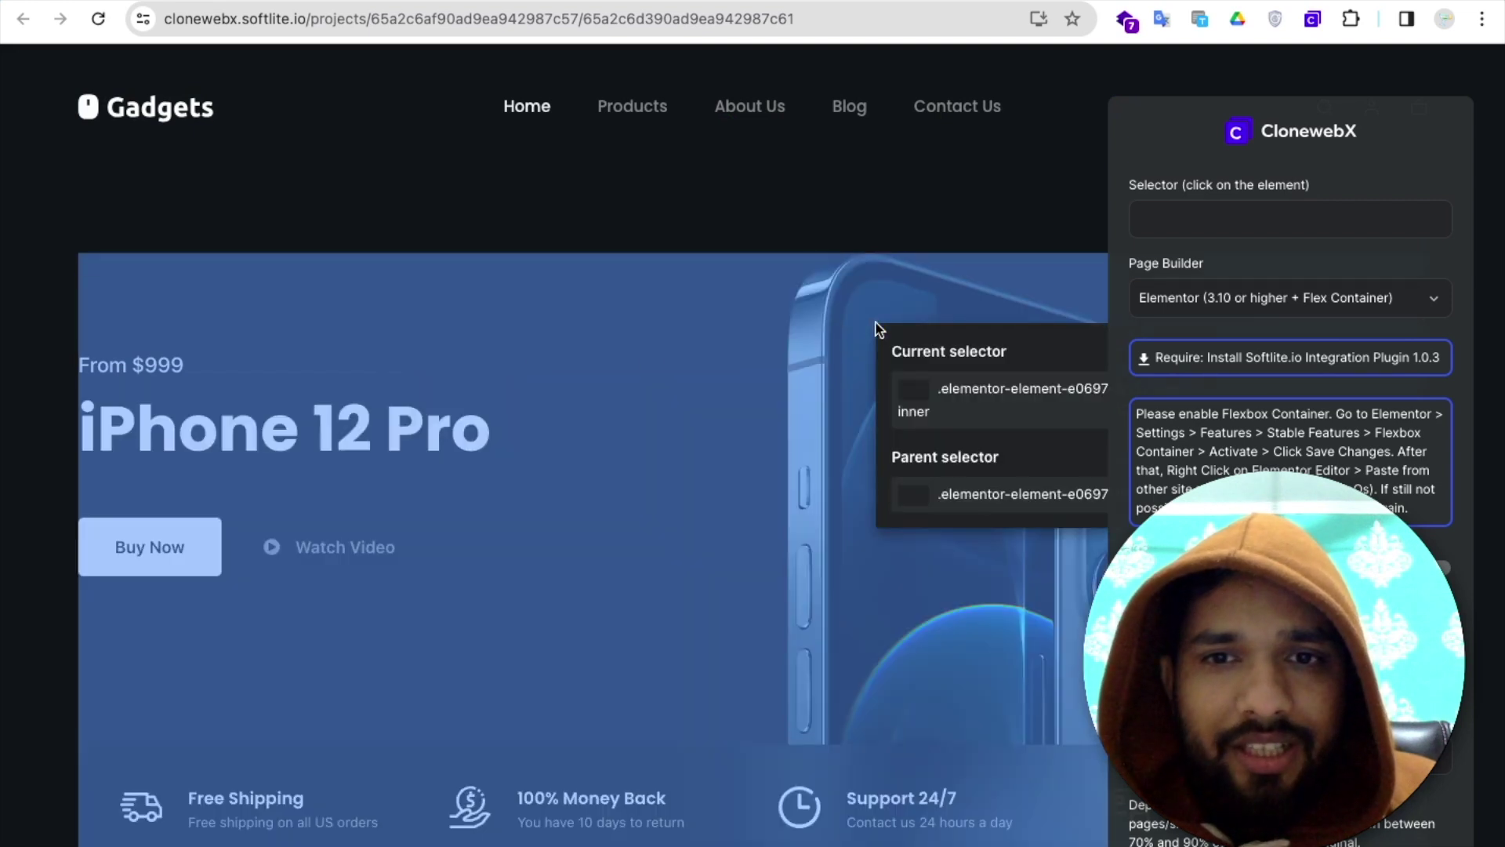
{"action": "left_click", "coordinate": [989, 394]}
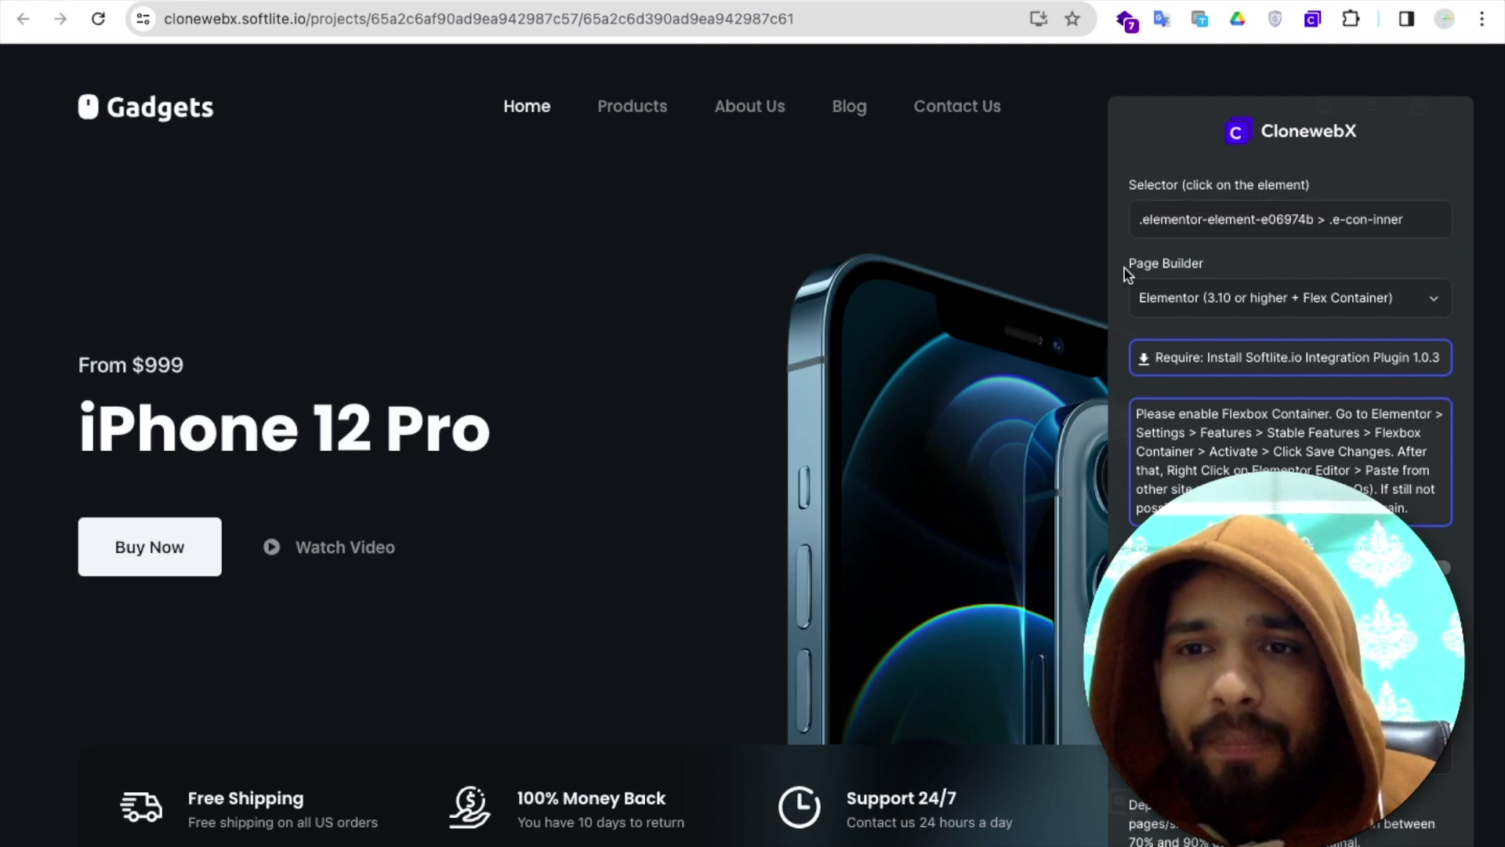
{"action": "left_click", "coordinate": [1263, 307]}
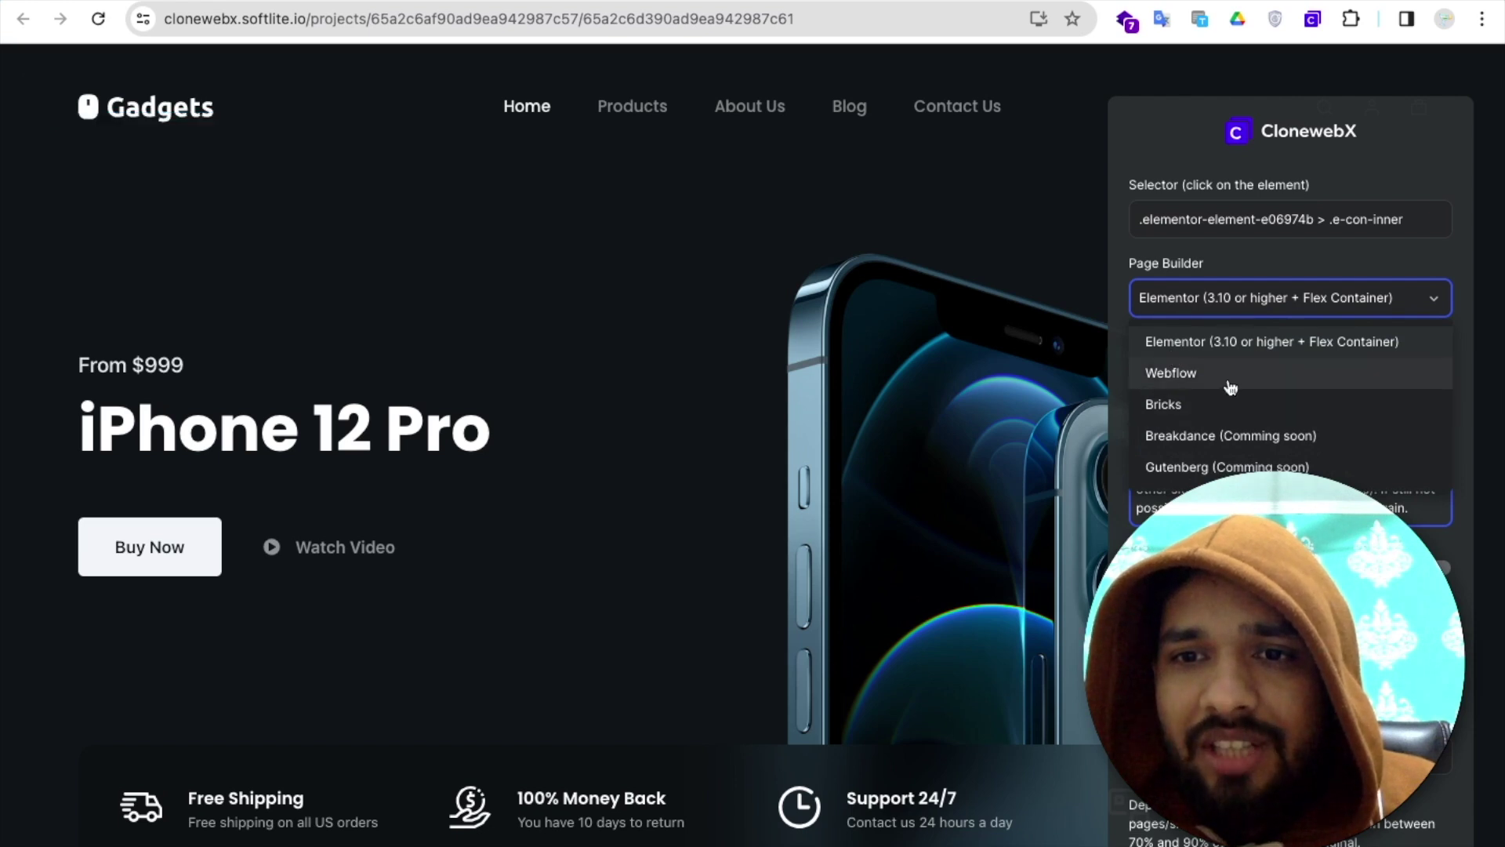
Export the hero with Webflow as page builder and copy the export to the clipboard
{"action": "left_click", "coordinate": [1188, 375]}
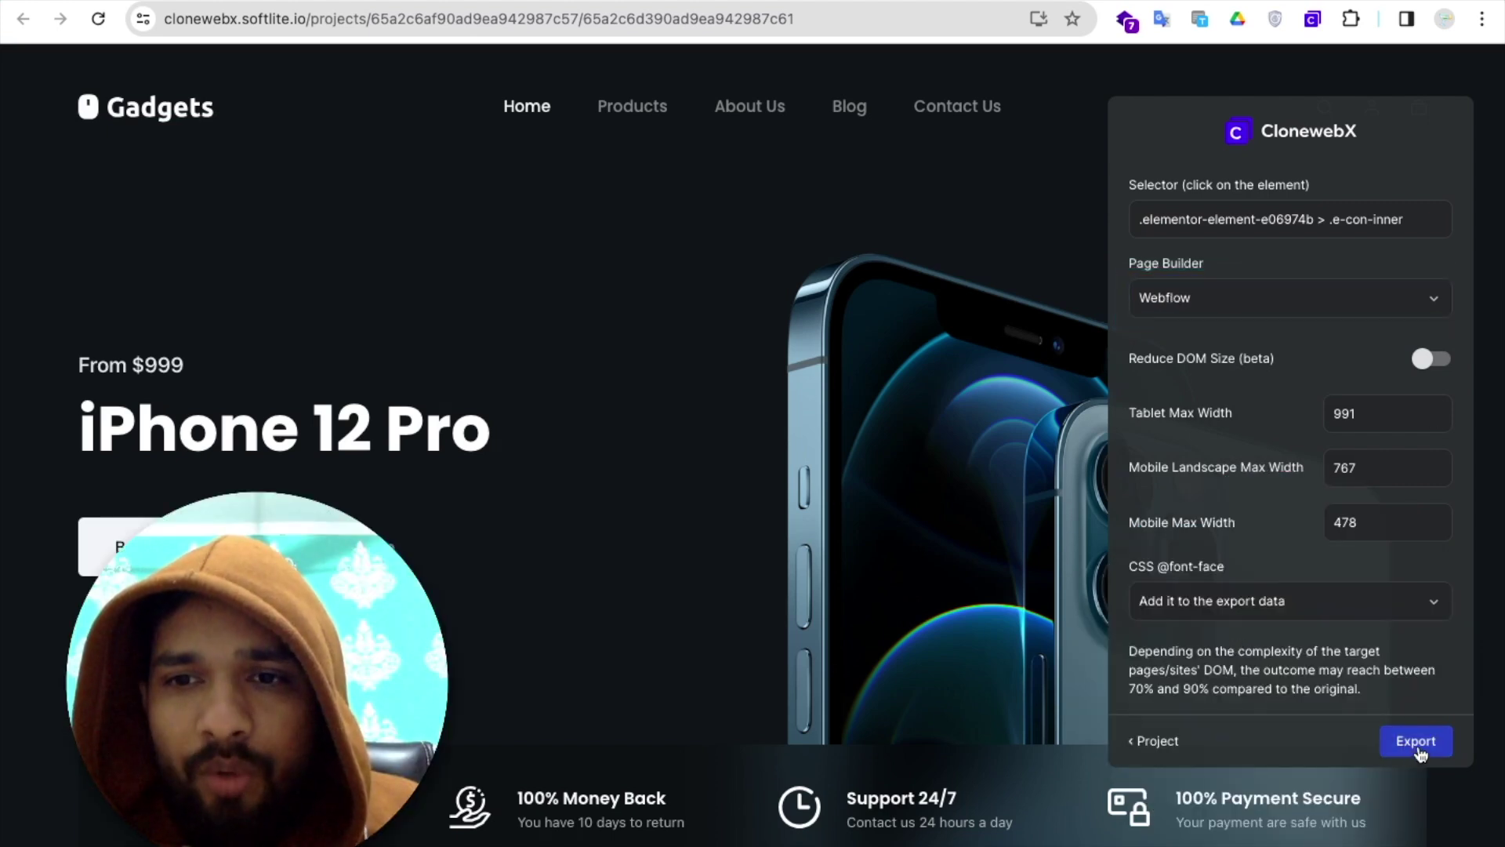
{"action": "left_click", "coordinate": [1420, 747]}
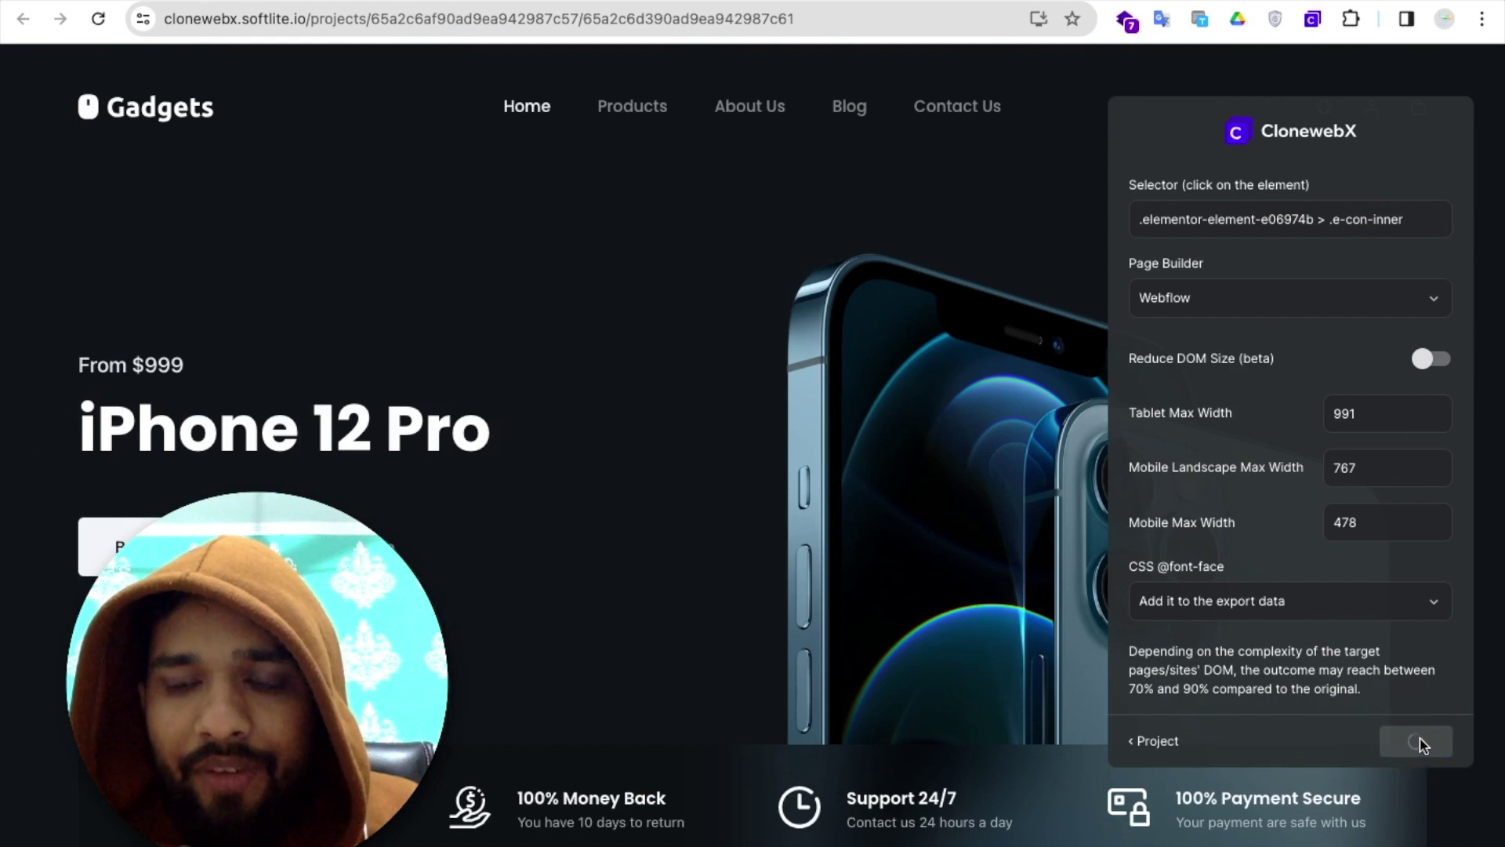
{"action": "left_click", "coordinate": [1420, 741]}
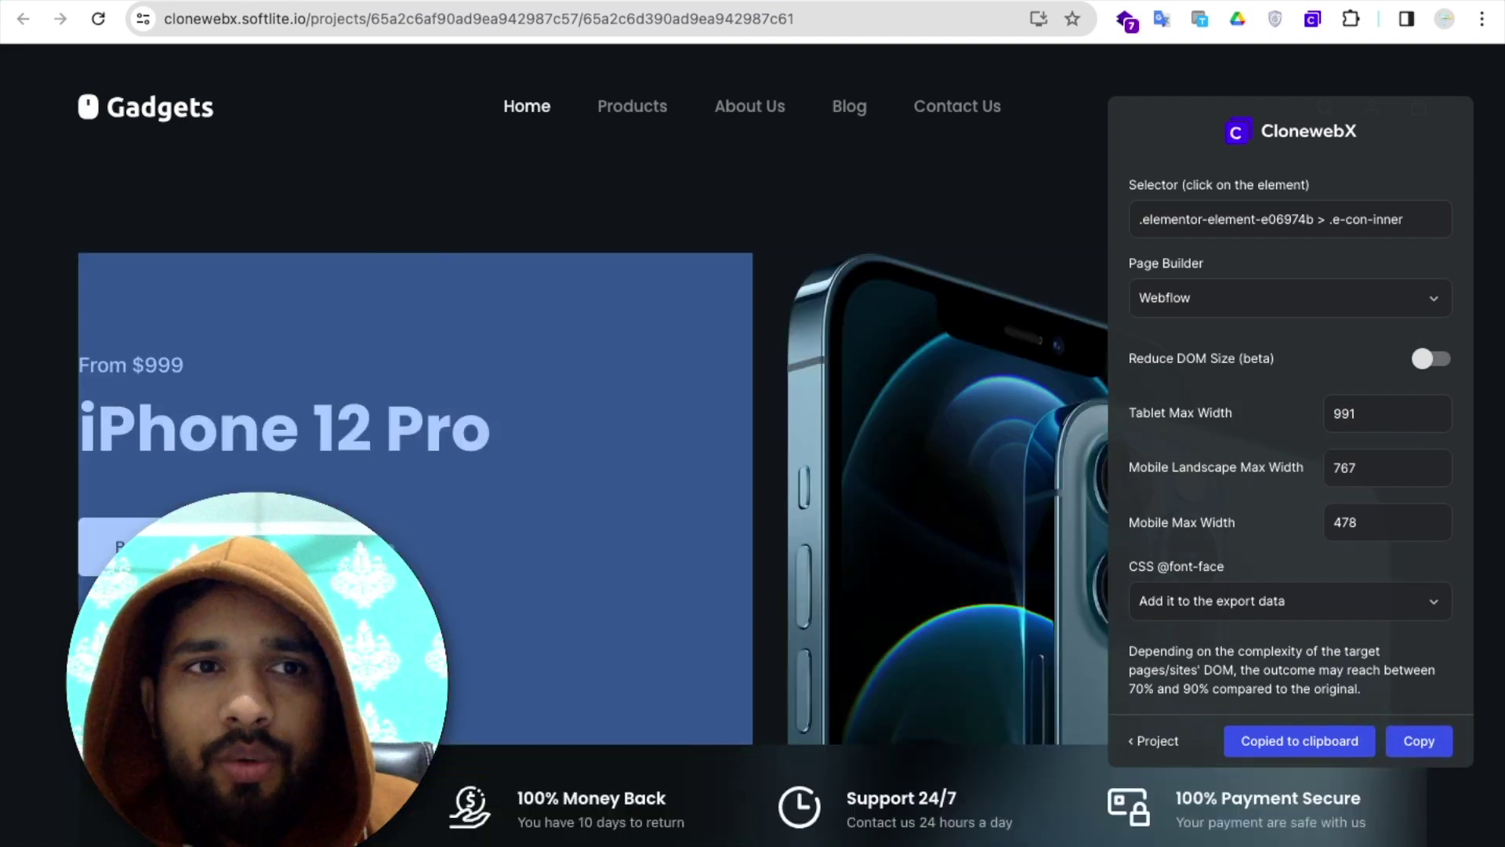
{"action": "key", "text": "ctrl+Tab"}
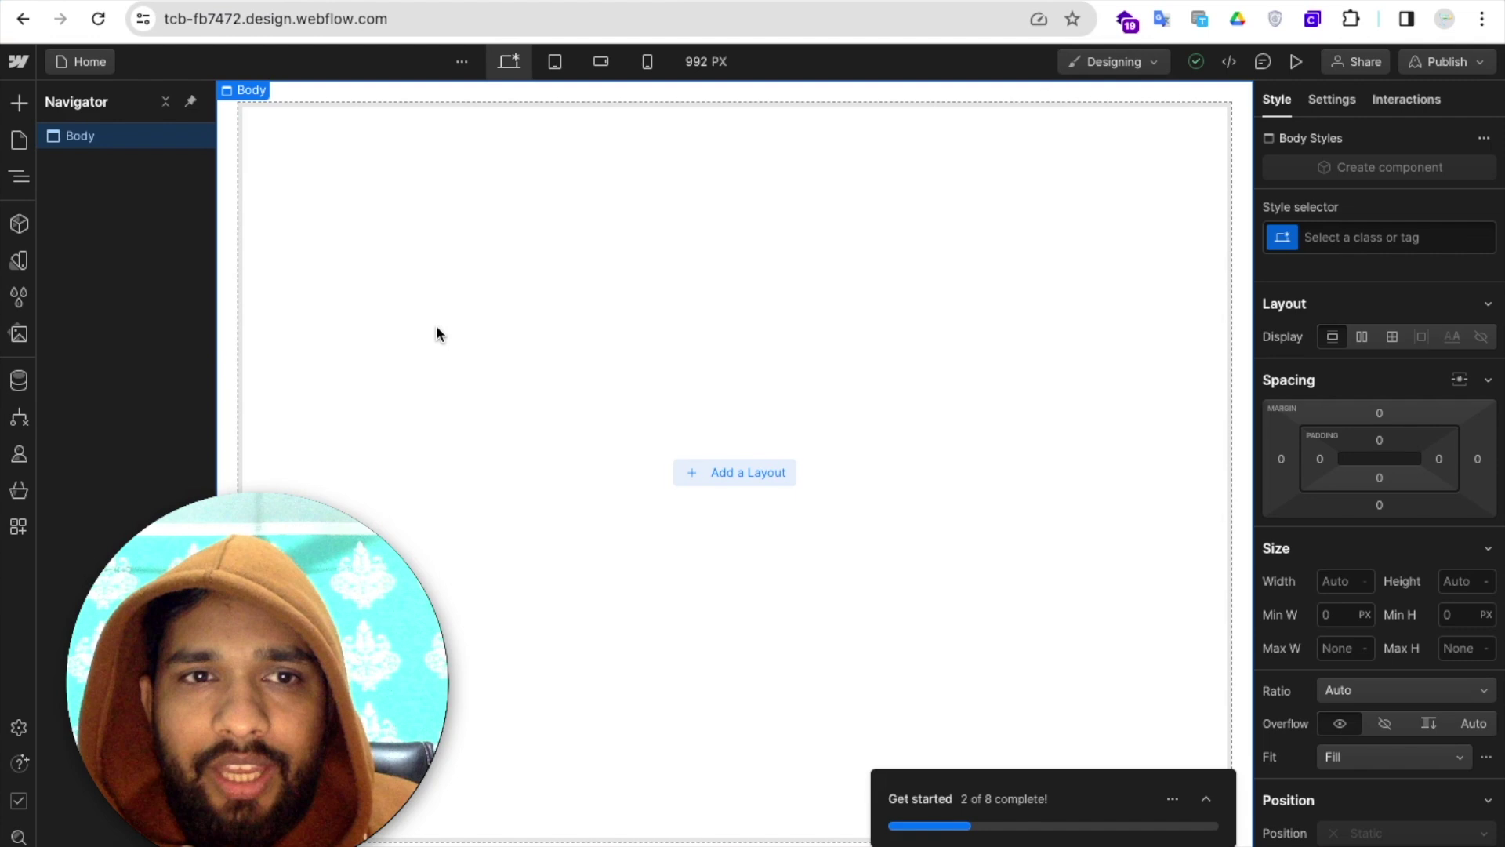
Drop a new Section onto the empty Webflow Home page and paste the cloned hero into it
{"action": "left_click", "coordinate": [21, 110]}
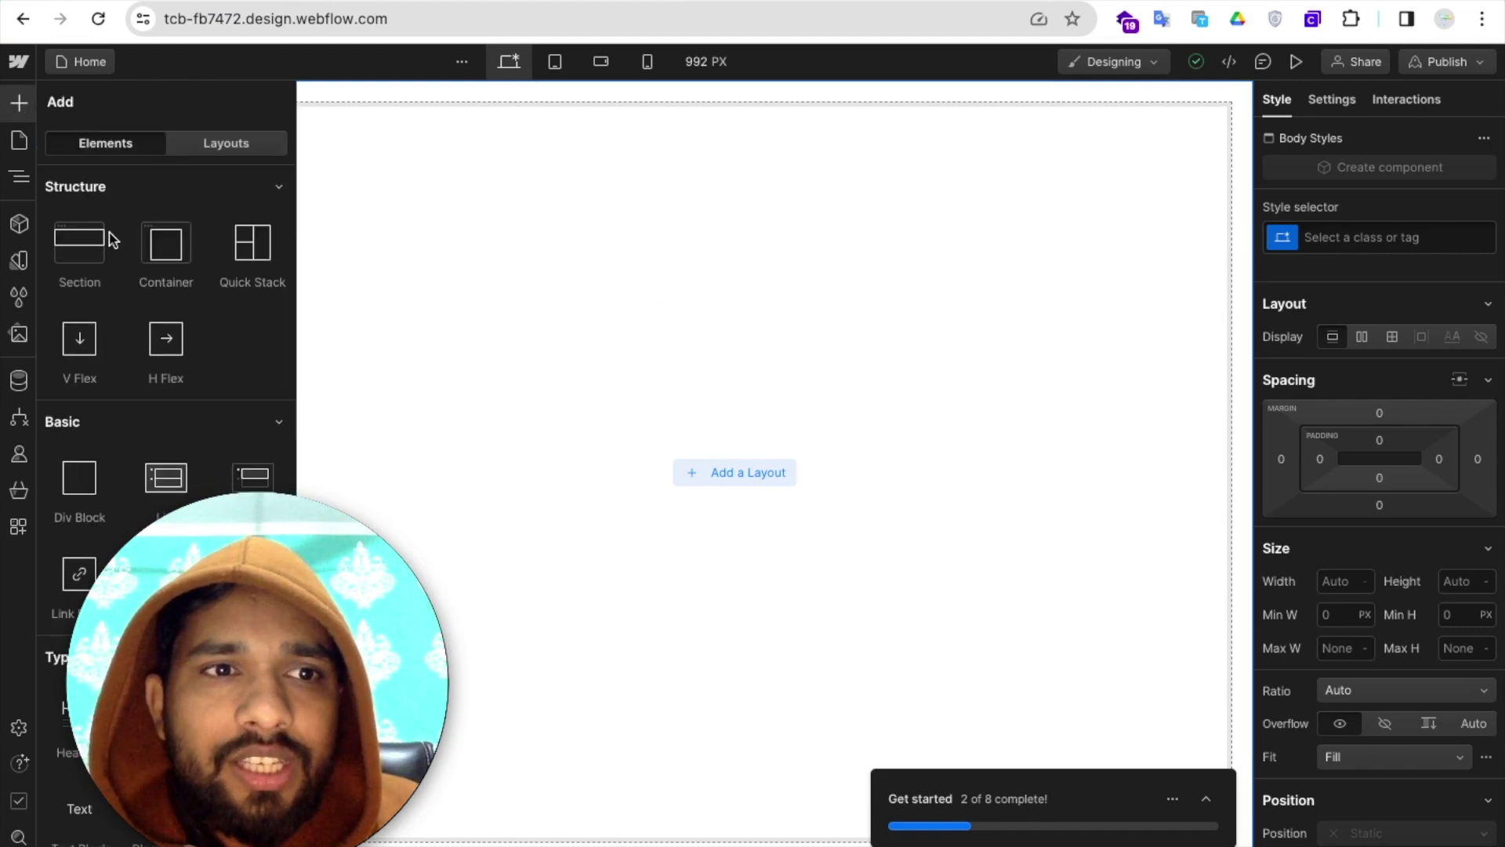
{"action": "left_click_drag", "start_coordinate": [86, 246], "coordinate": [560, 336]}
{"action": "left_click_drag", "start_coordinate": [187, 248], "coordinate": [611, 361]}
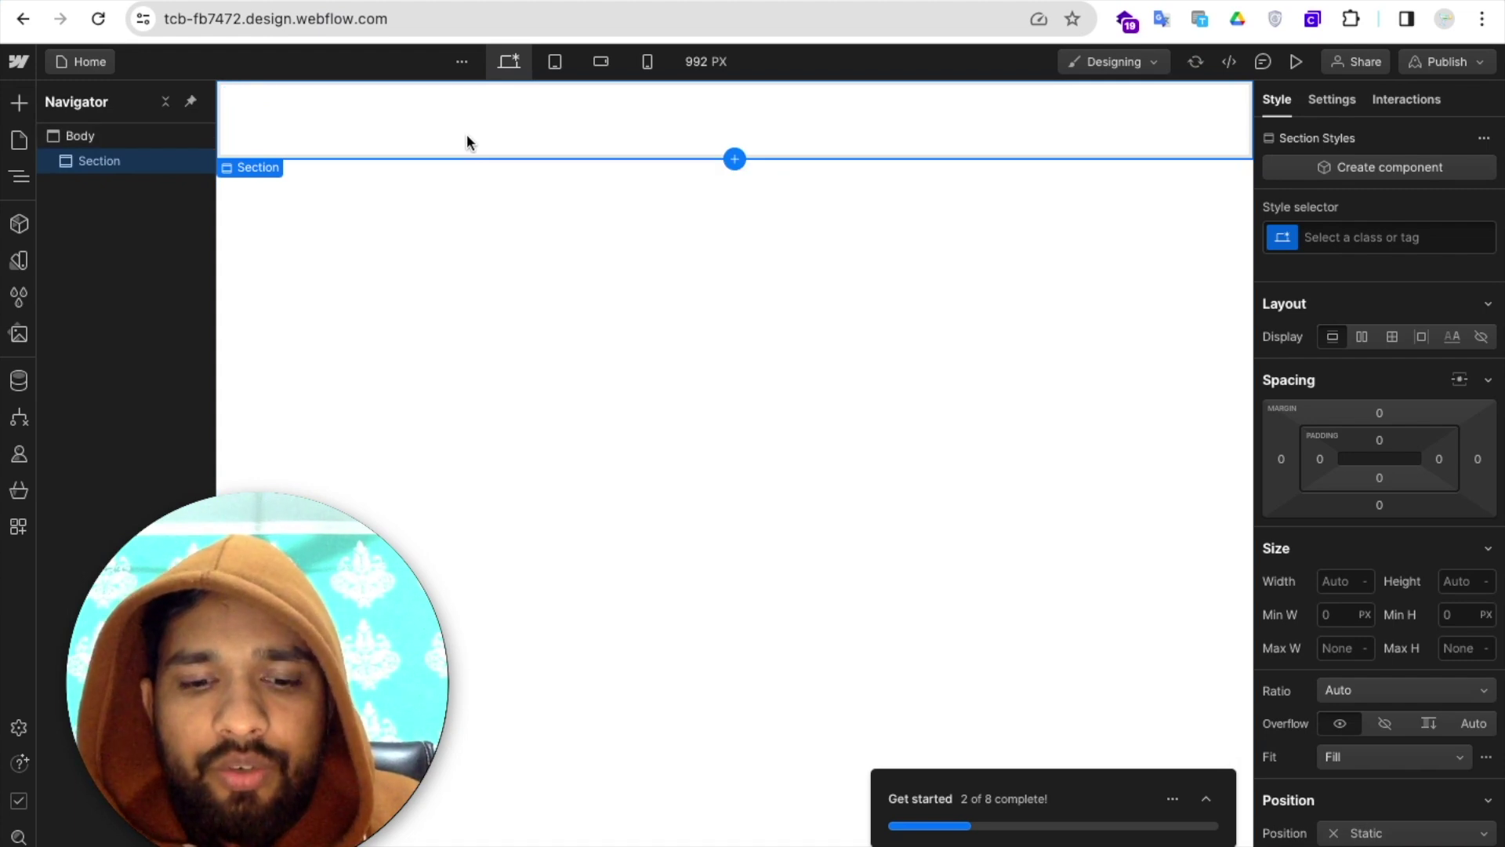
{"action": "key", "text": "ctrl+v"}
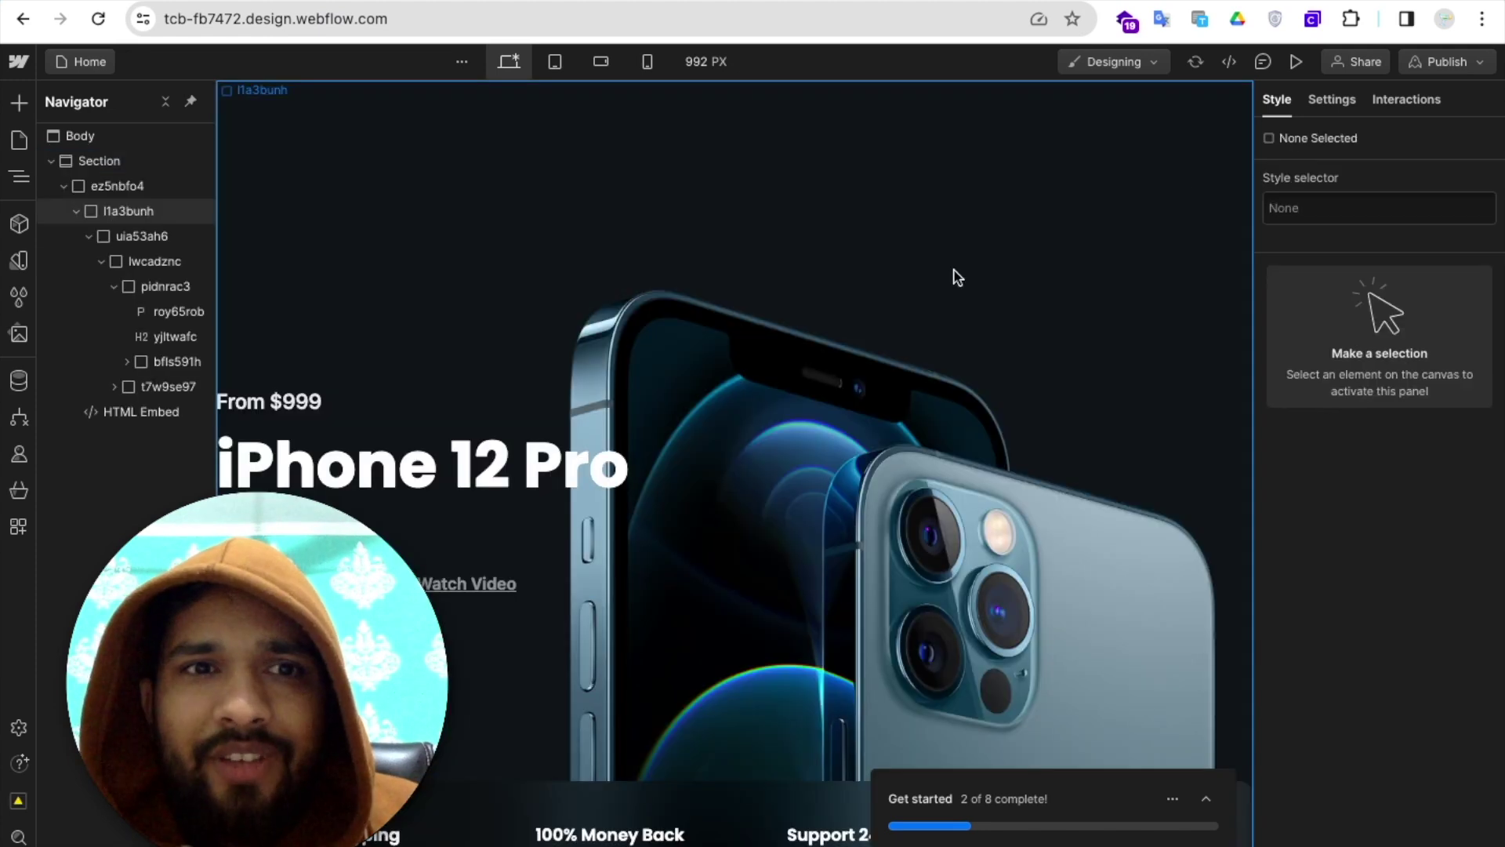
{"action": "scroll", "coordinate": [943, 439], "scroll_direction": "down", "scroll_amount": 3}
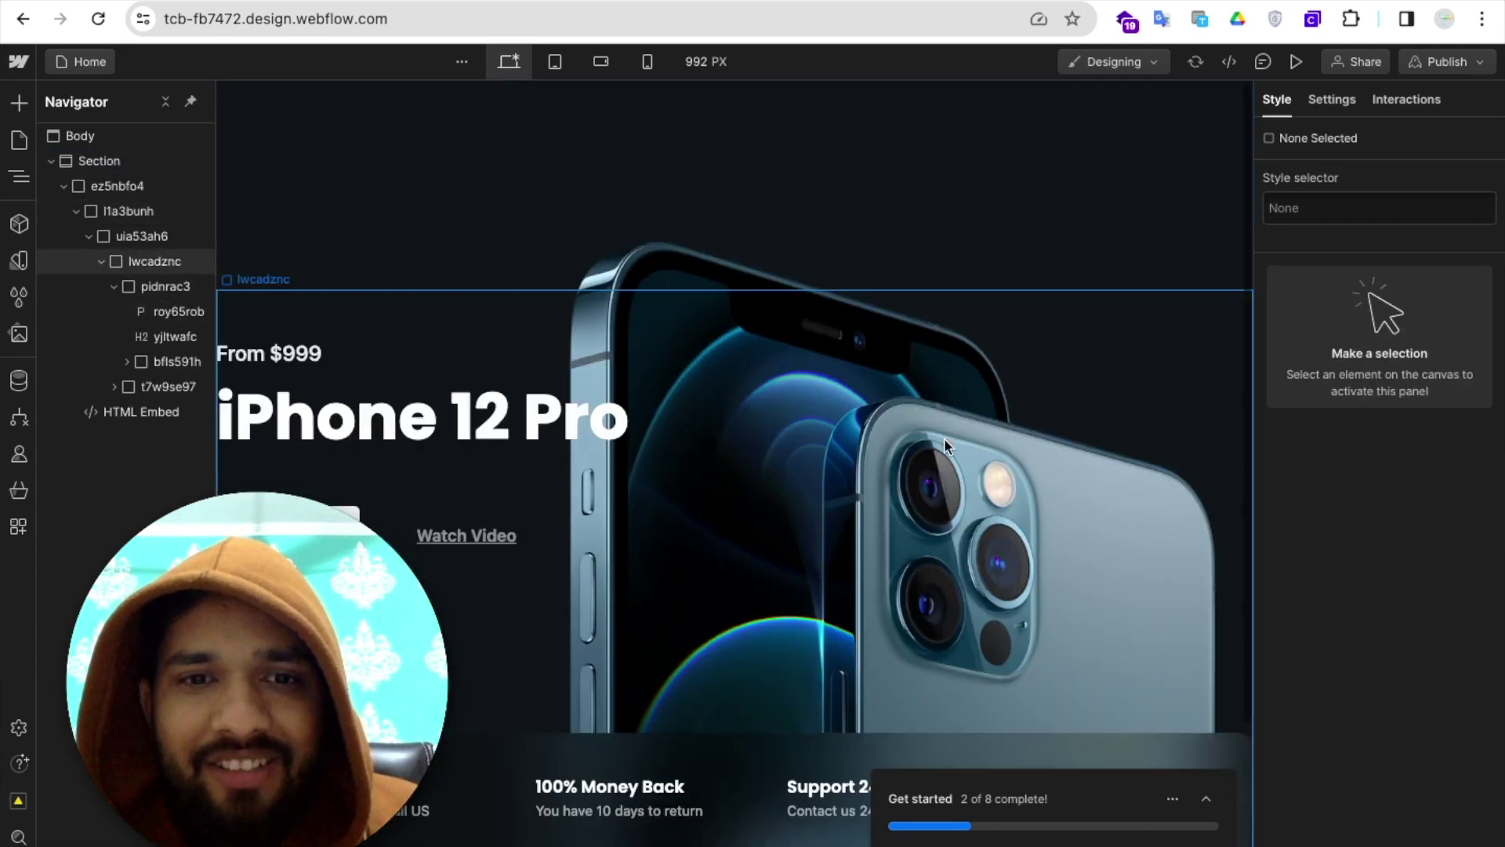
{"action": "scroll", "coordinate": [947, 445], "scroll_direction": "up", "scroll_amount": 3}
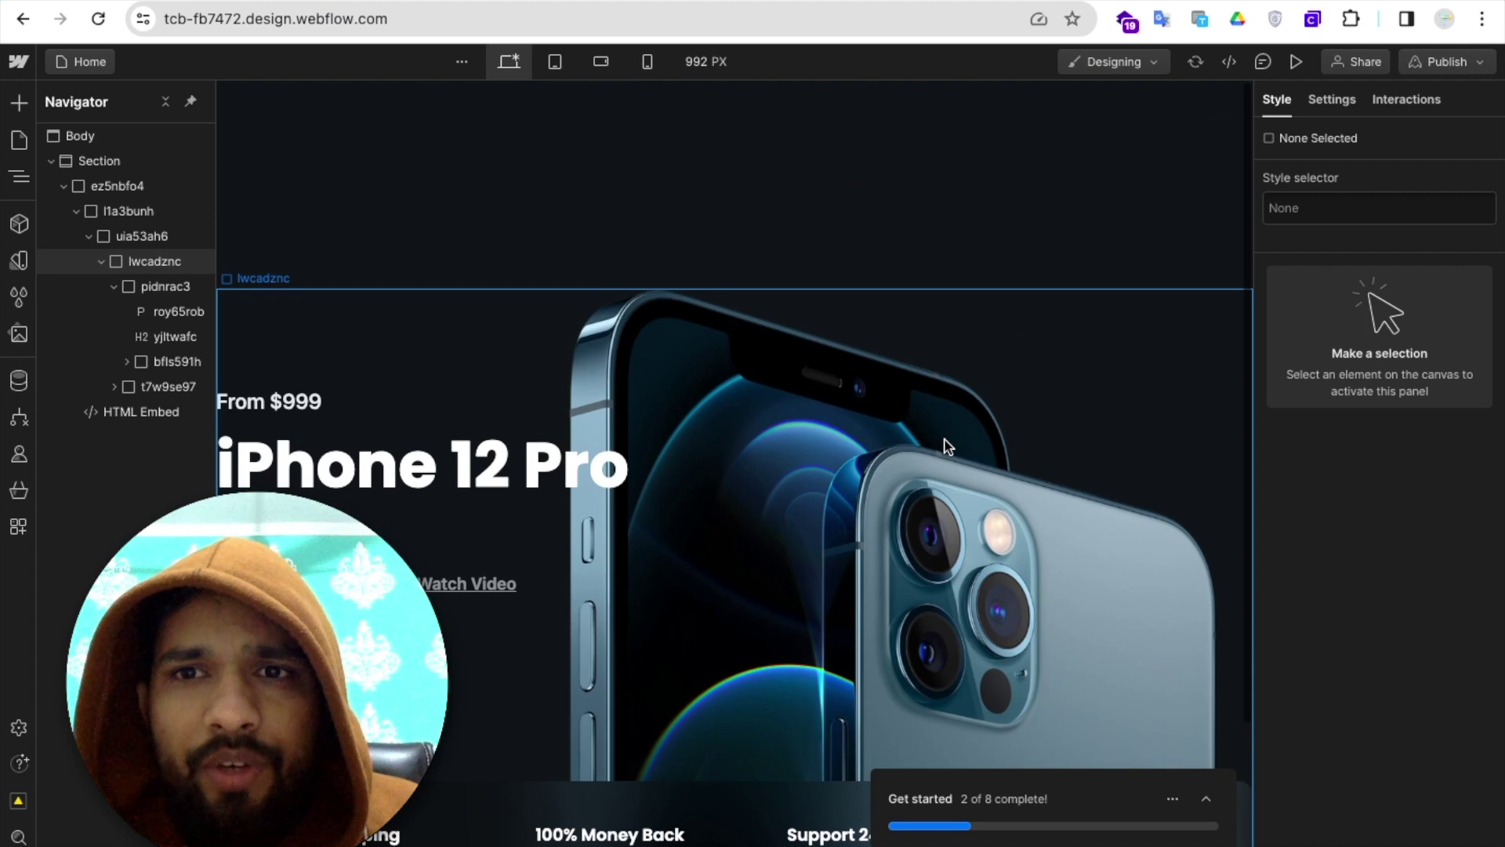
{"action": "left_click", "coordinate": [1466, 64]}
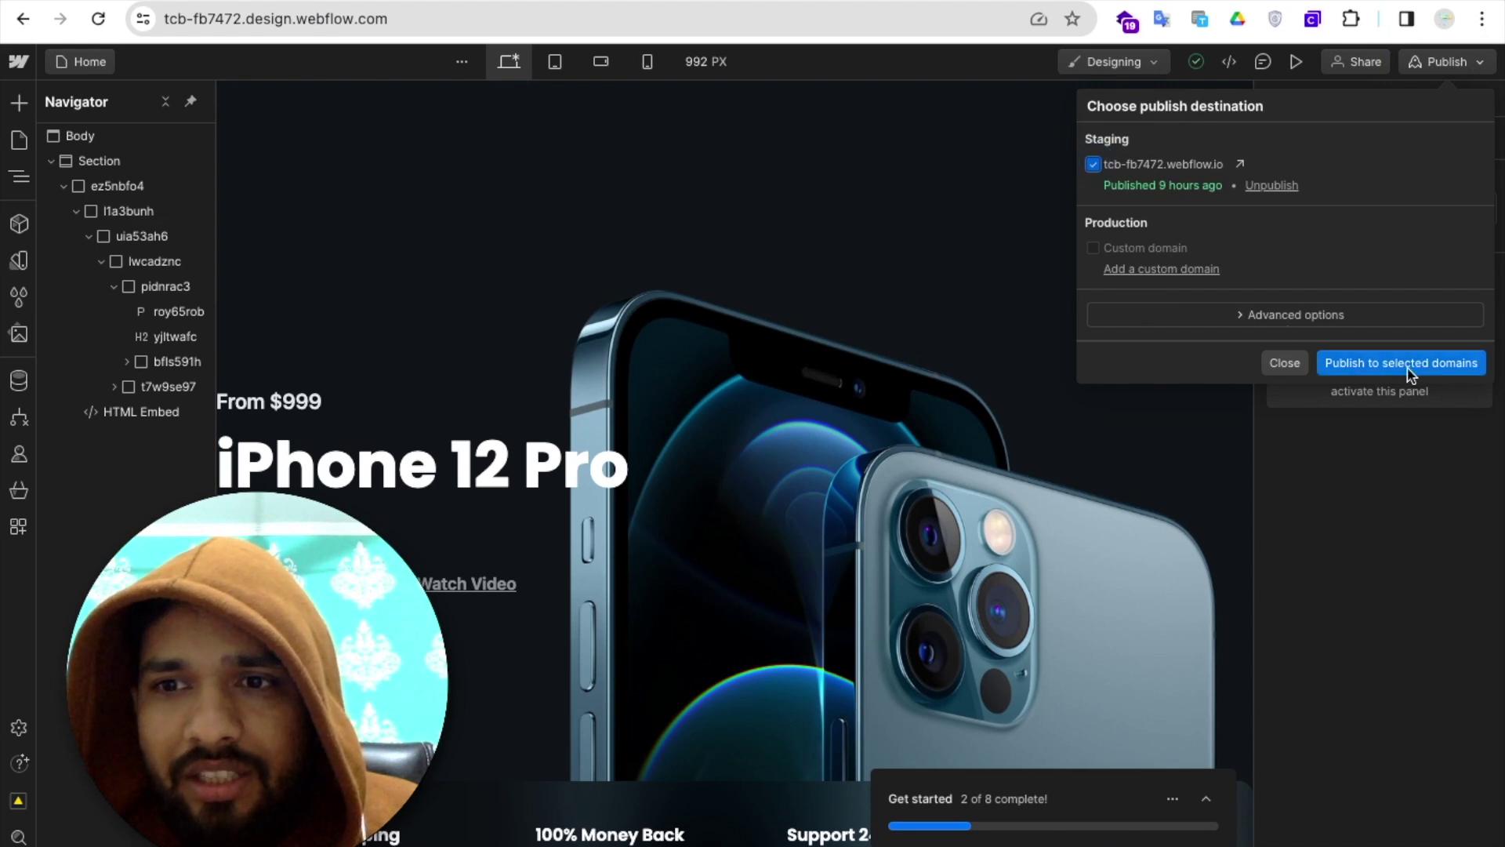
Publish to the tcb-fb7472.webflow.io staging domain and check the live hero there
{"action": "left_click", "coordinate": [1381, 365]}
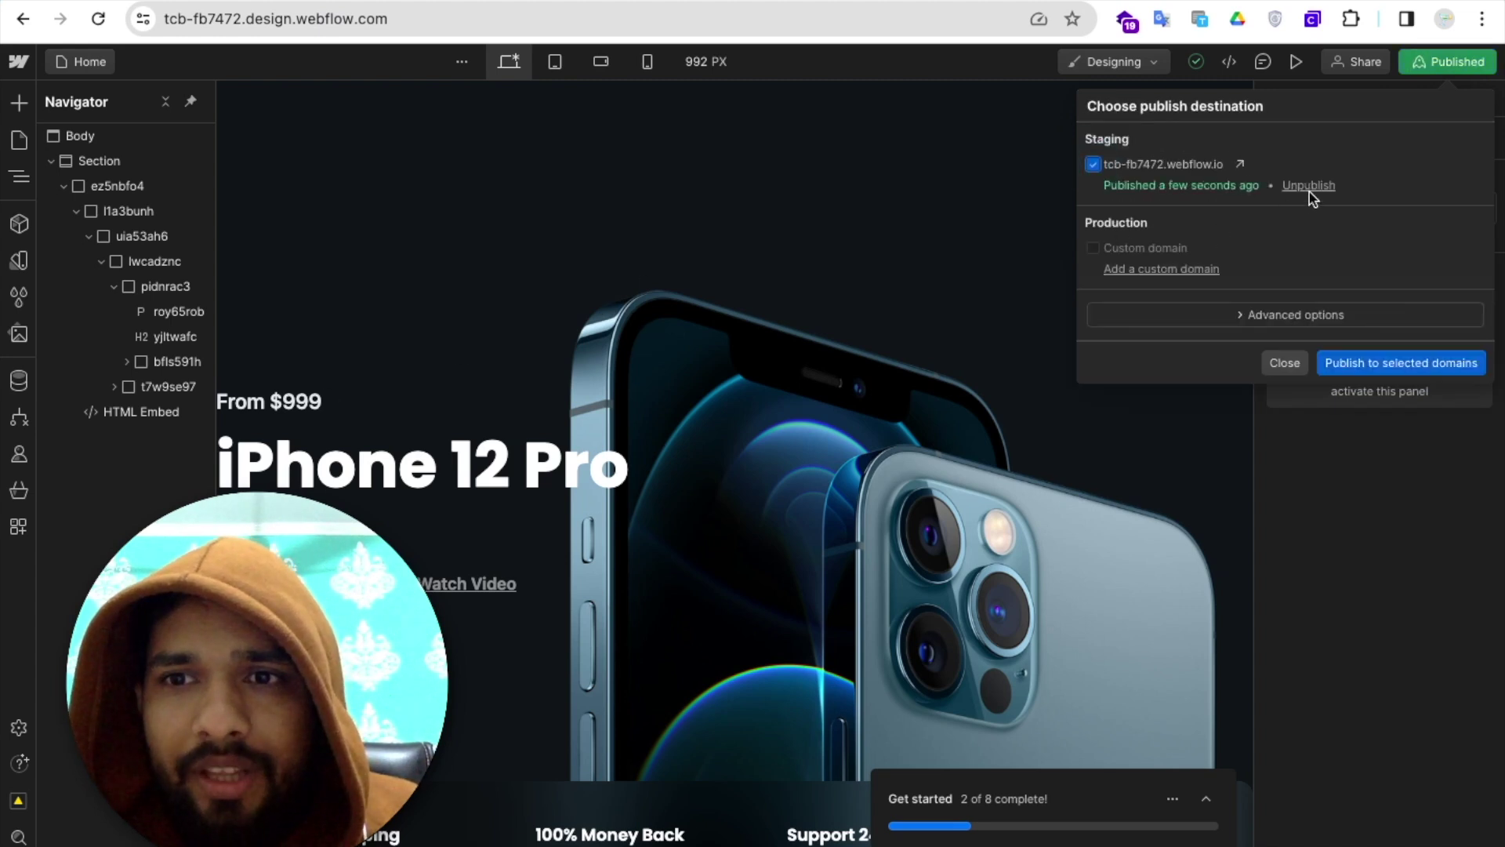
{"action": "left_click", "coordinate": [1240, 165]}
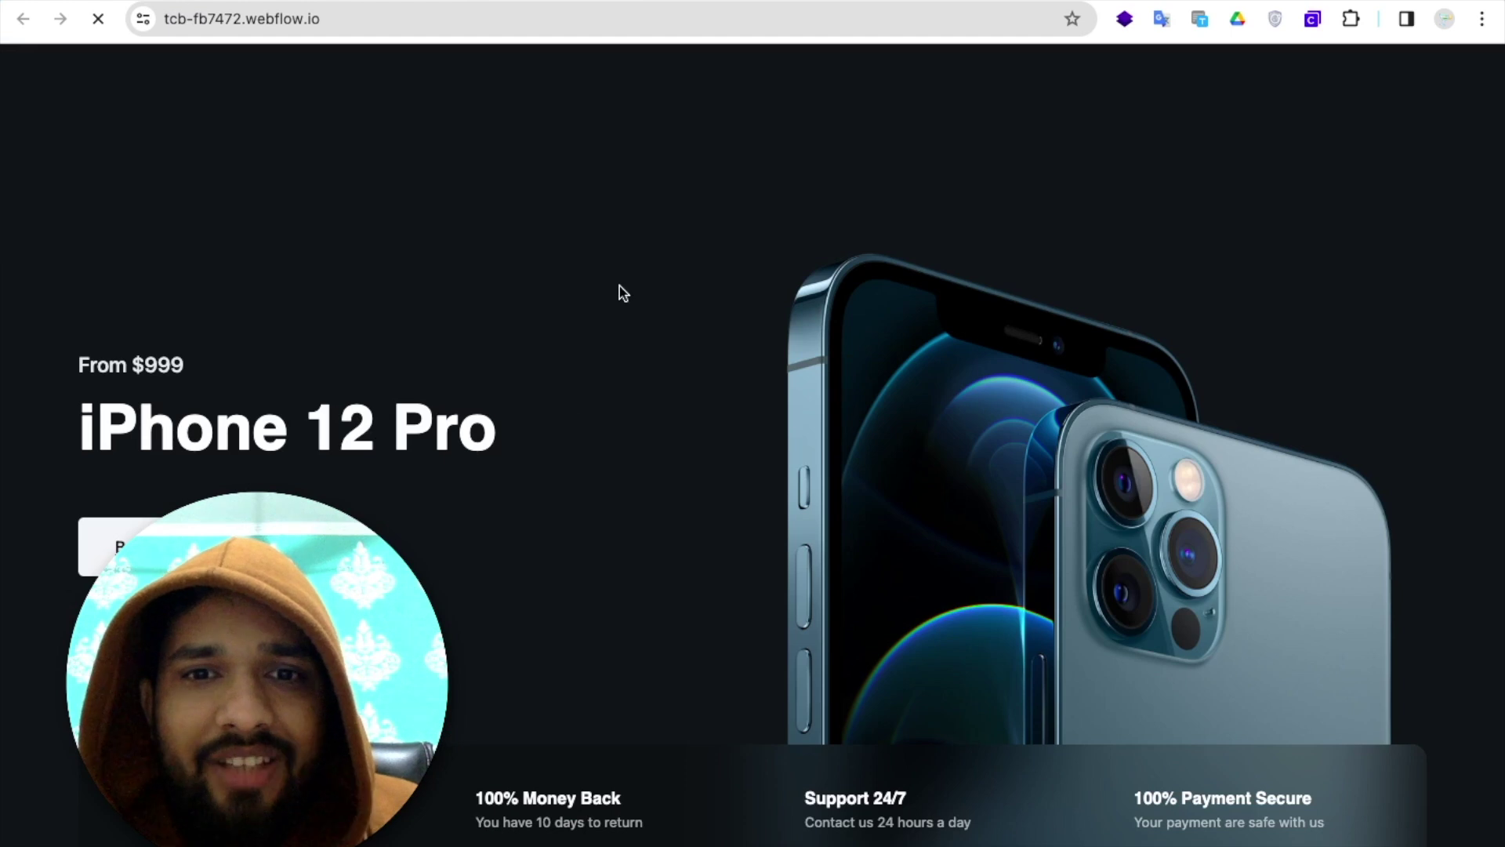
{"action": "scroll", "coordinate": [841, 464], "scroll_direction": "down", "scroll_amount": 1}
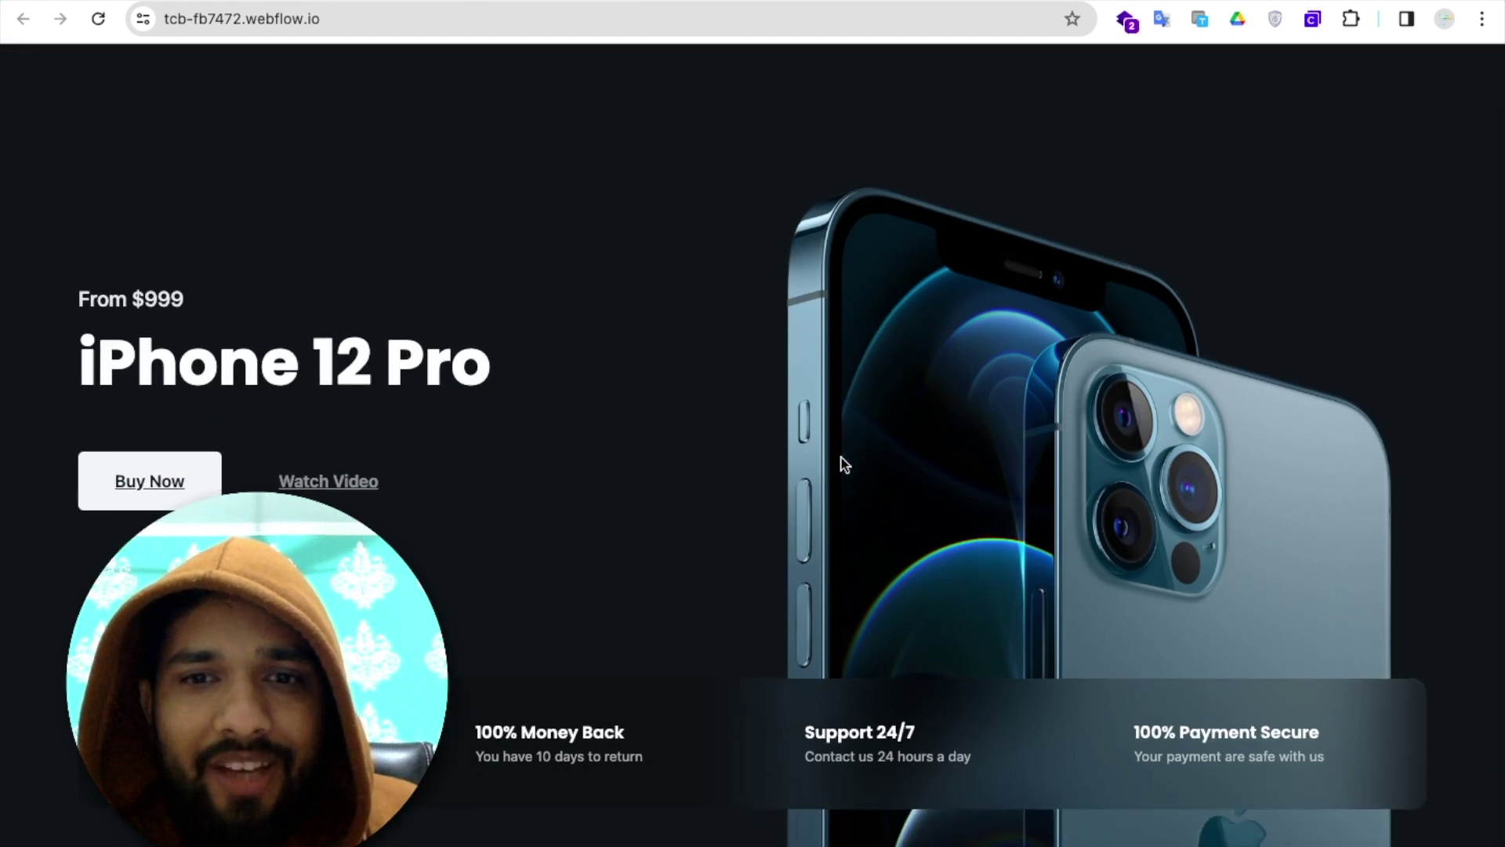
{"action": "scroll", "coordinate": [840, 463], "scroll_direction": "up", "scroll_amount": 1}
{"action": "scroll", "coordinate": [792, 492], "scroll_direction": "down", "scroll_amount": 1}
{"action": "scroll", "coordinate": [786, 494], "scroll_direction": "up", "scroll_amount": 1}
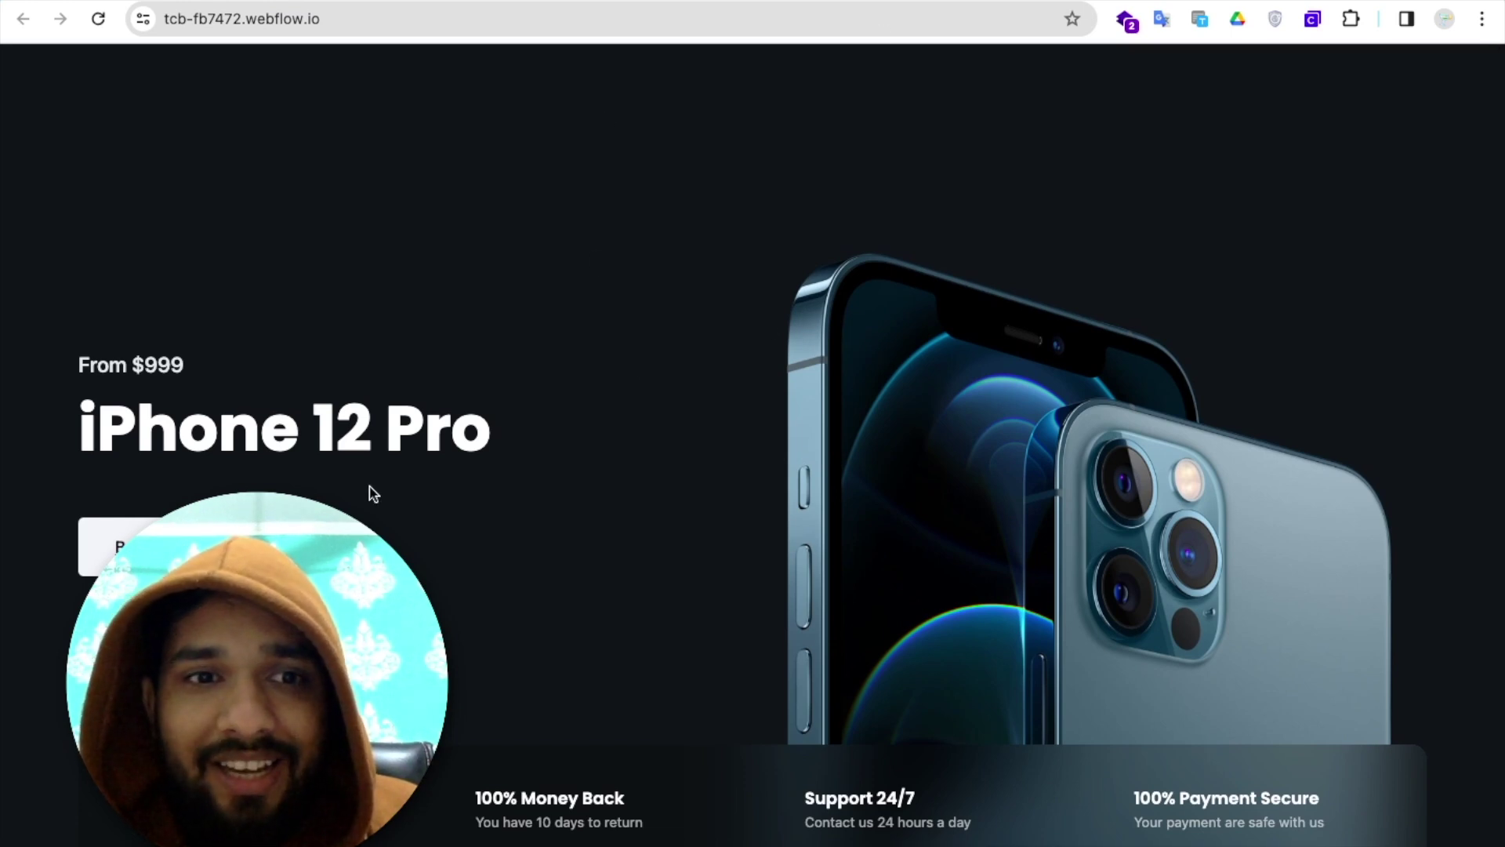
{"action": "scroll", "coordinate": [622, 448], "scroll_direction": "down", "scroll_amount": 1}
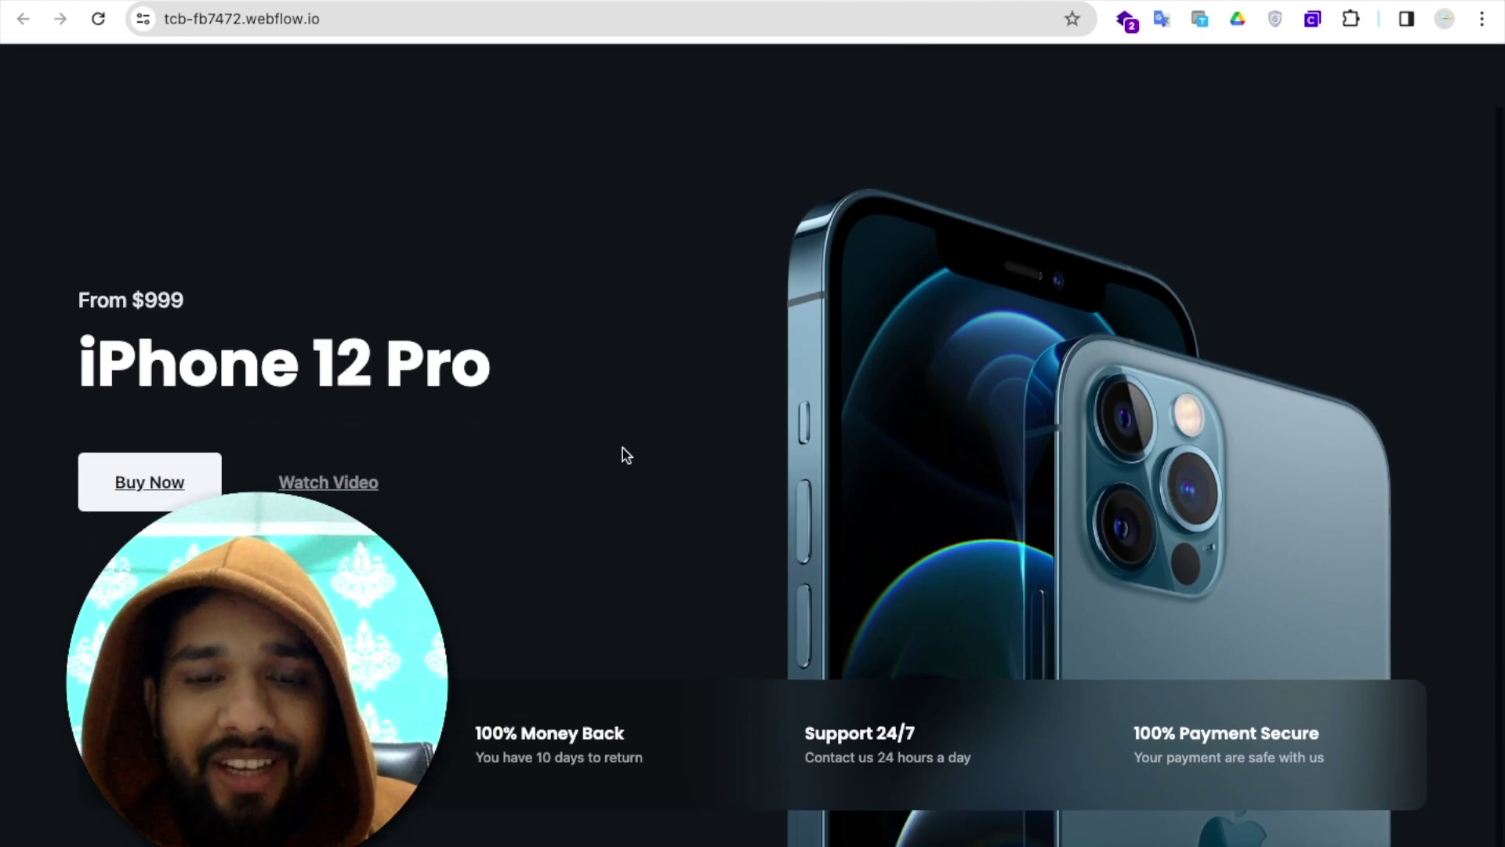
{"action": "key", "text": "ctrl+w"}
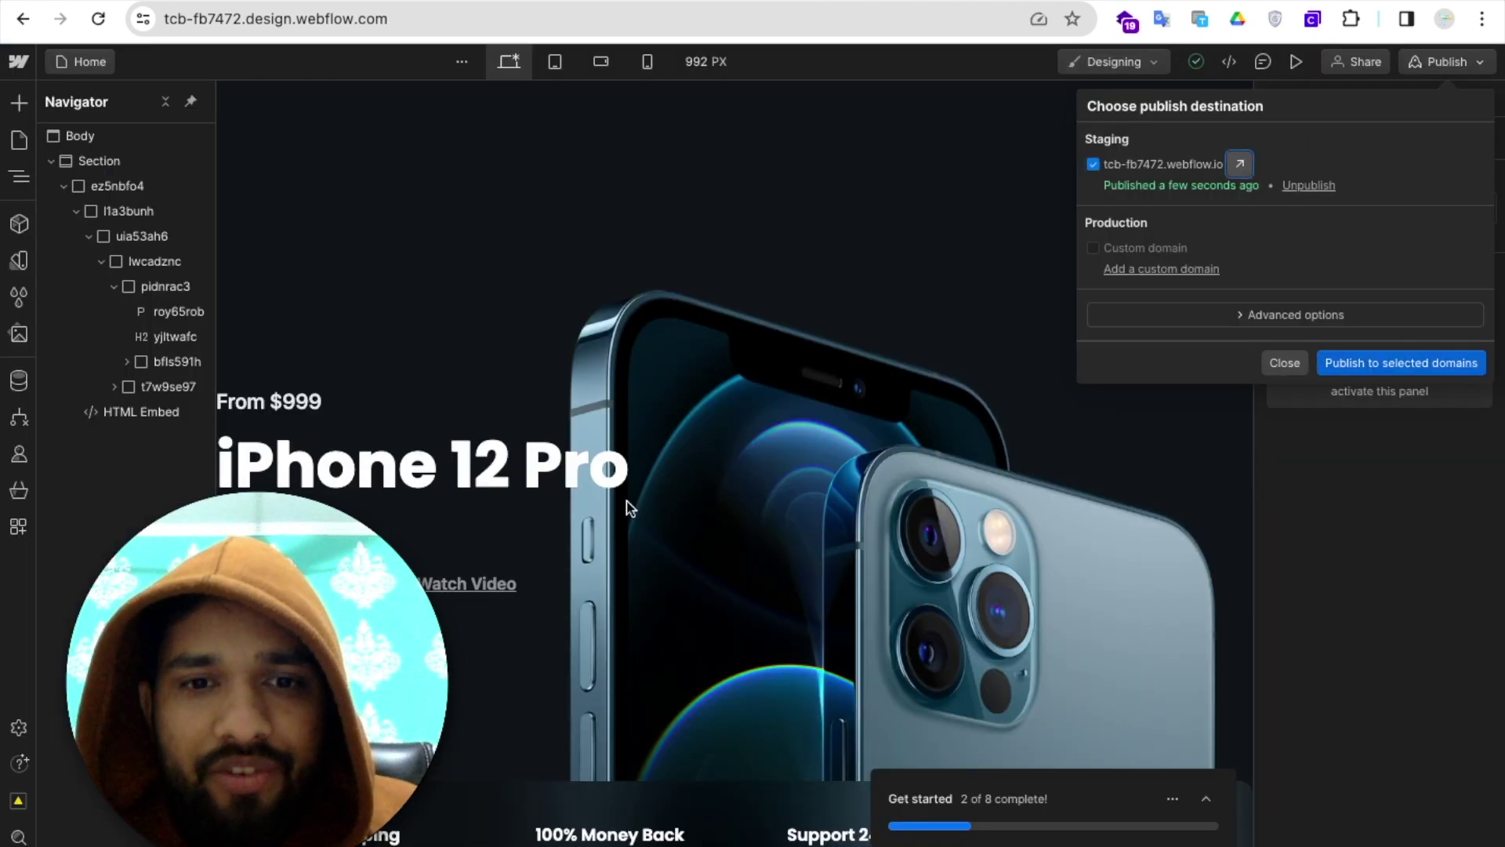
Select the feature-card row .elementor-element-63fc81a in ClonewebX, export it for Webflow, and copy it
{"action": "left_click", "coordinate": [1274, 360]}
{"action": "scroll", "coordinate": [779, 528], "scroll_direction": "down", "scroll_amount": 3}
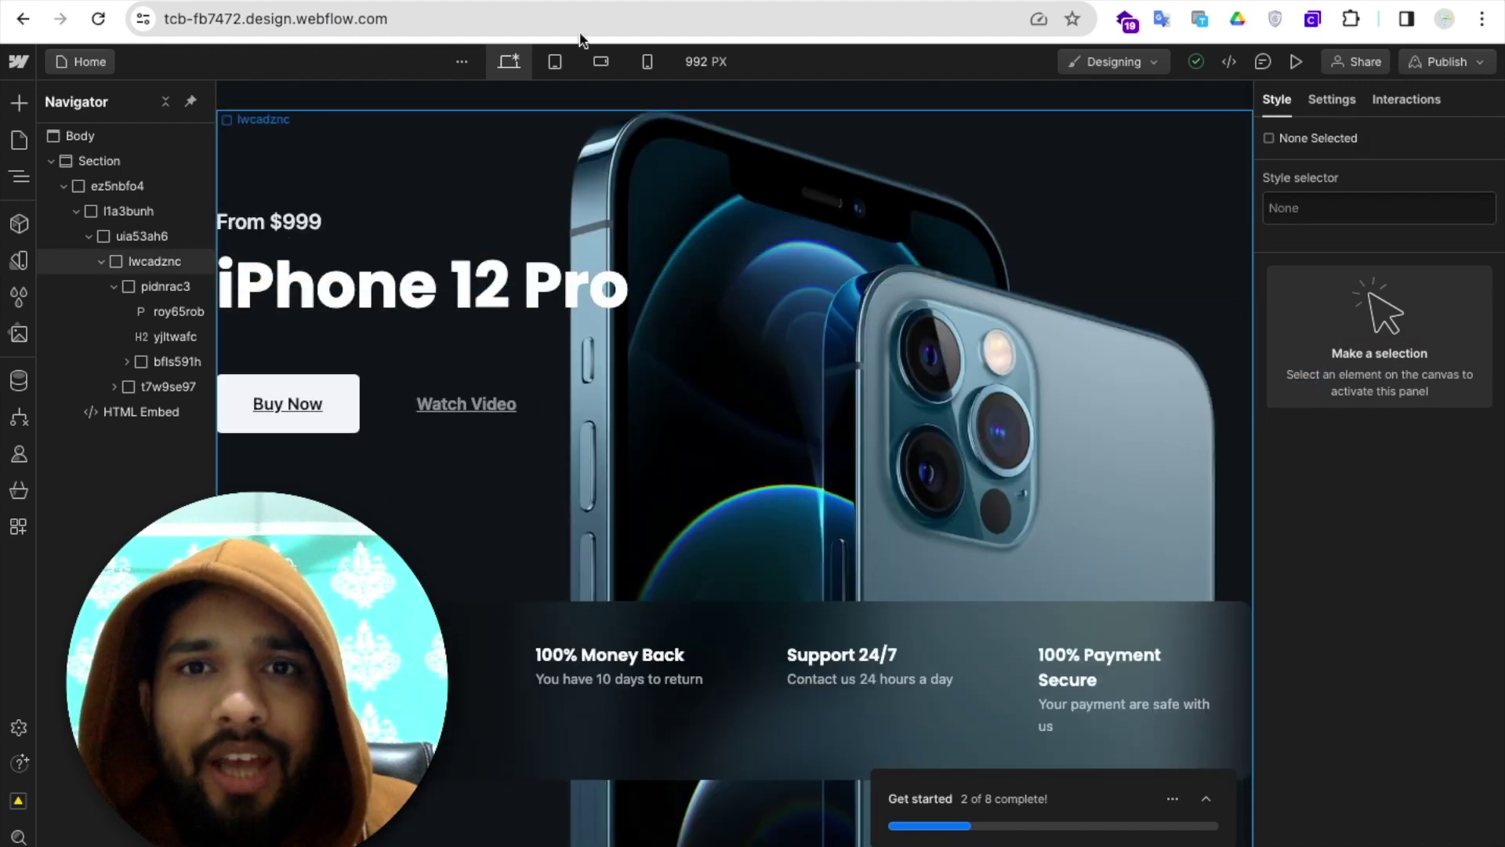
{"action": "key", "text": "ctrl+Tab"}
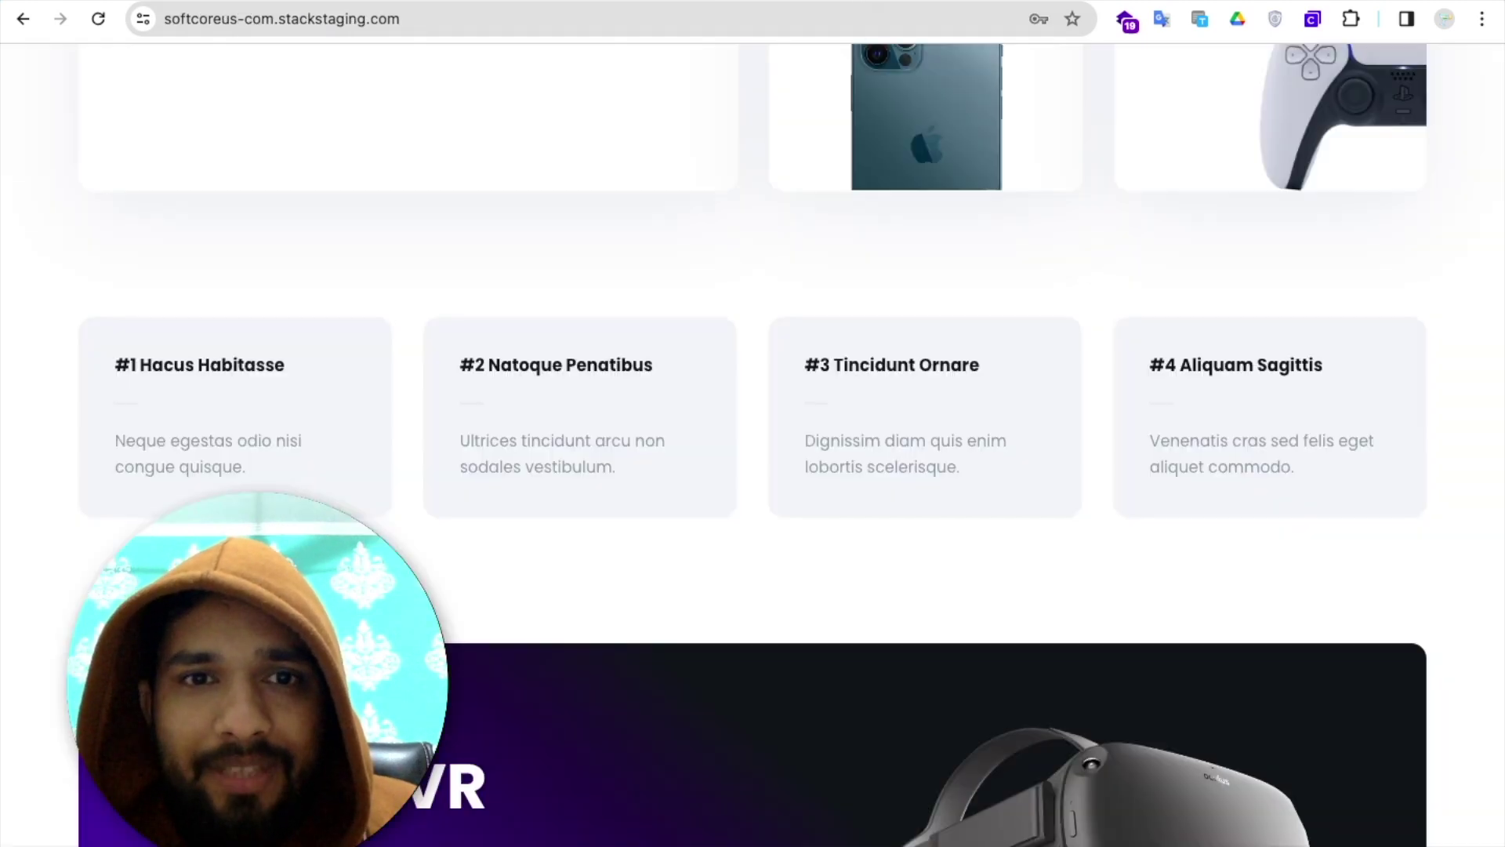
{"action": "key", "text": "ctrl+Tab"}
{"action": "scroll", "coordinate": [577, 356], "scroll_direction": "down", "scroll_amount": 6}
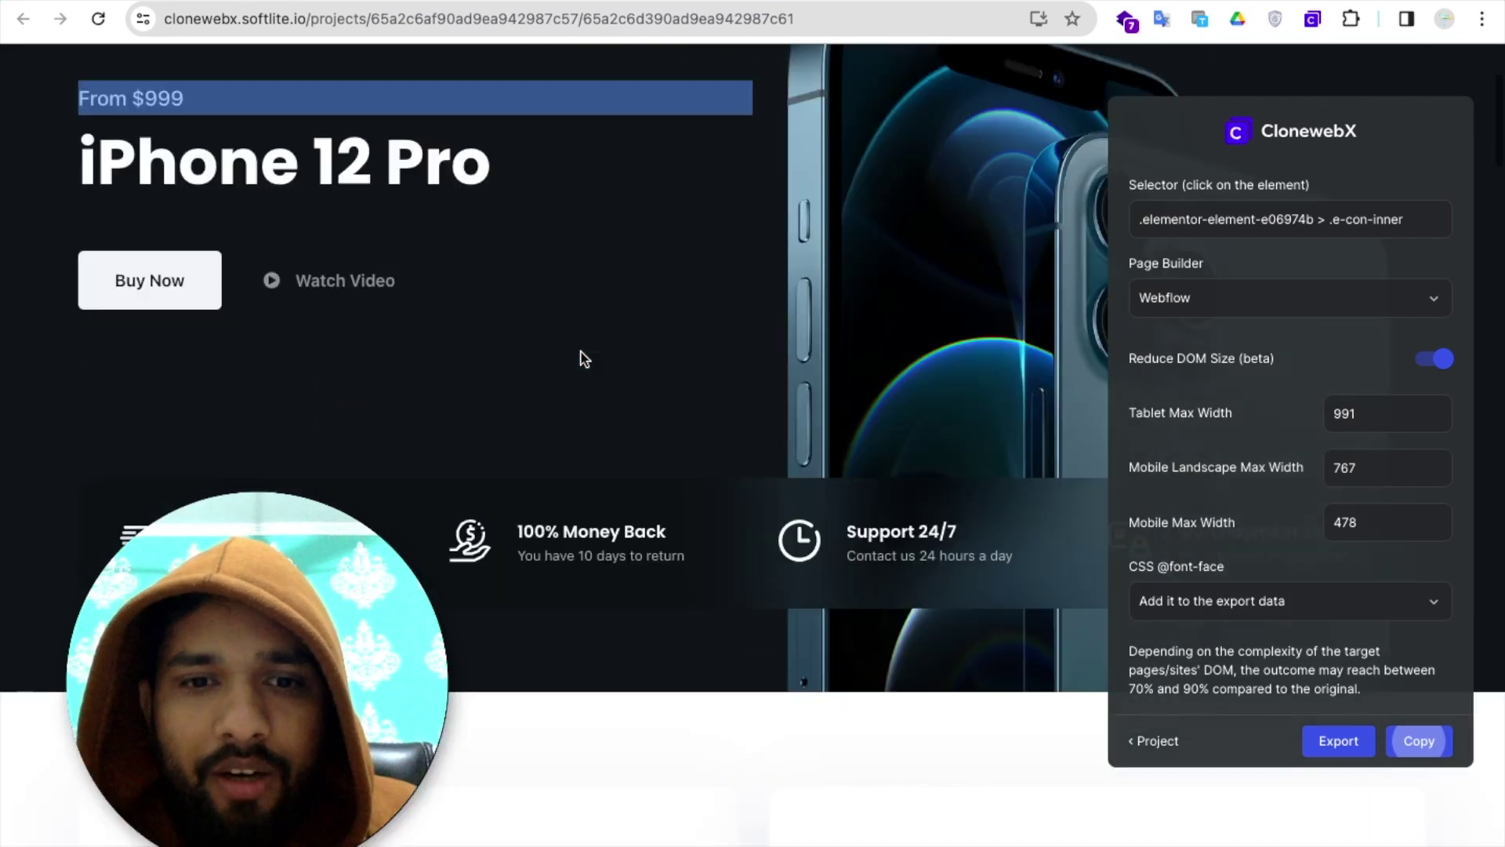
{"action": "scroll", "coordinate": [581, 349], "scroll_direction": "down", "scroll_amount": 8}
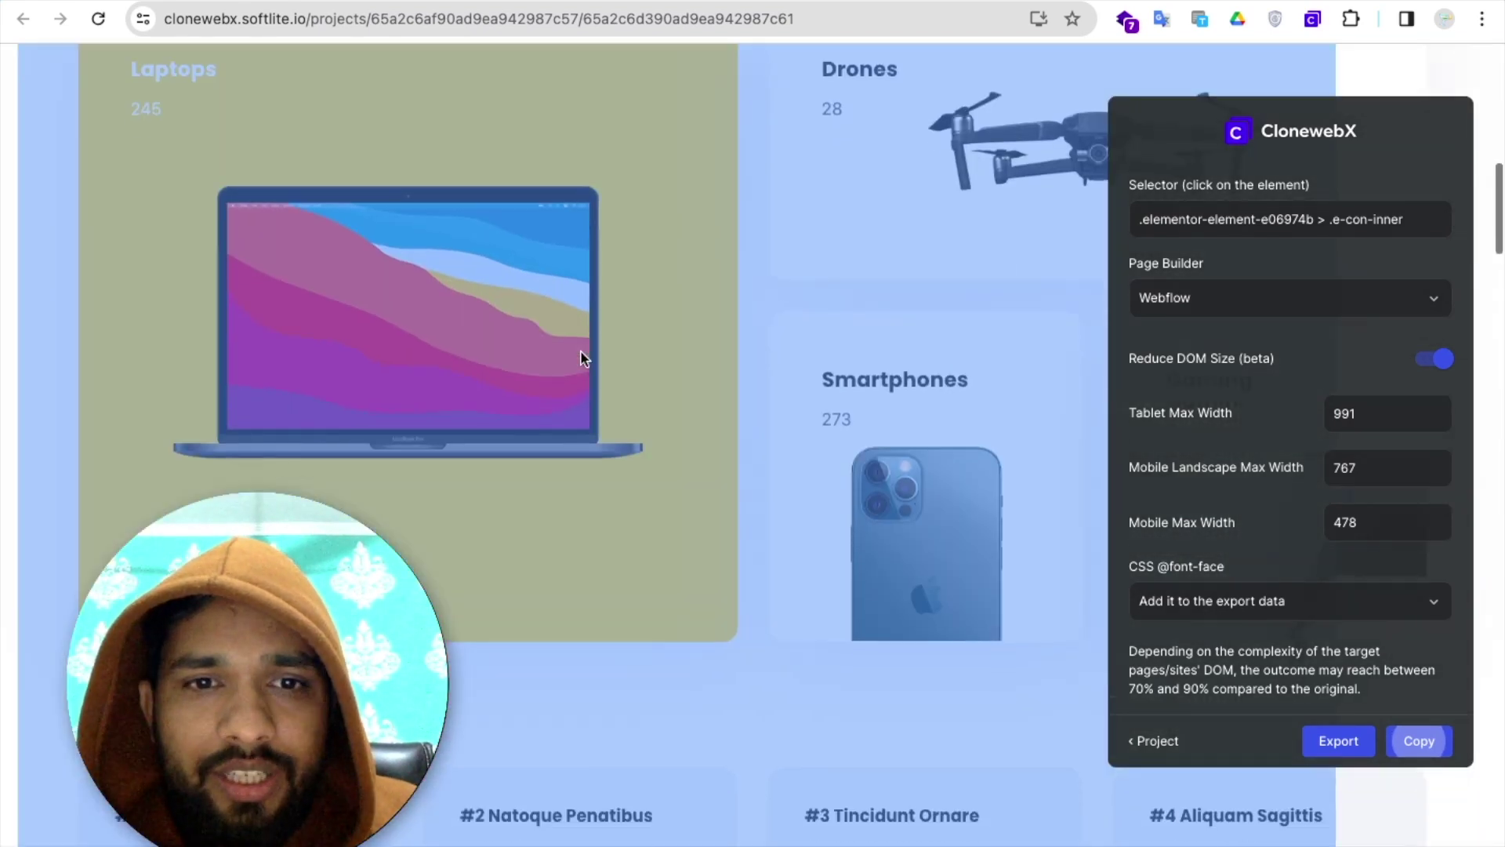
{"action": "scroll", "coordinate": [746, 572], "scroll_direction": "down", "scroll_amount": 6}
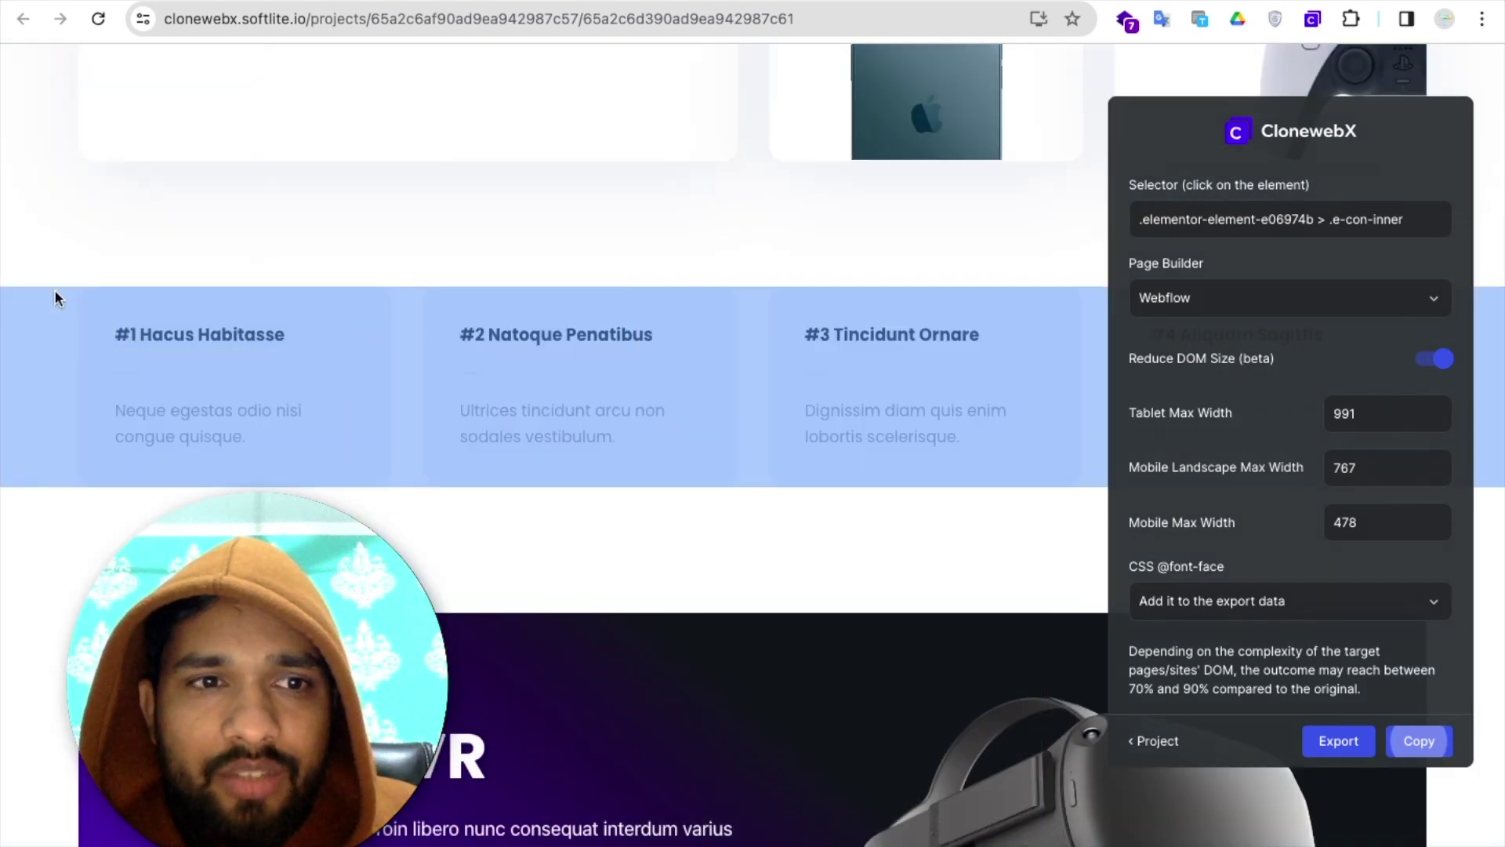
{"action": "left_click", "coordinate": [55, 290]}
{"action": "left_click", "coordinate": [179, 358]}
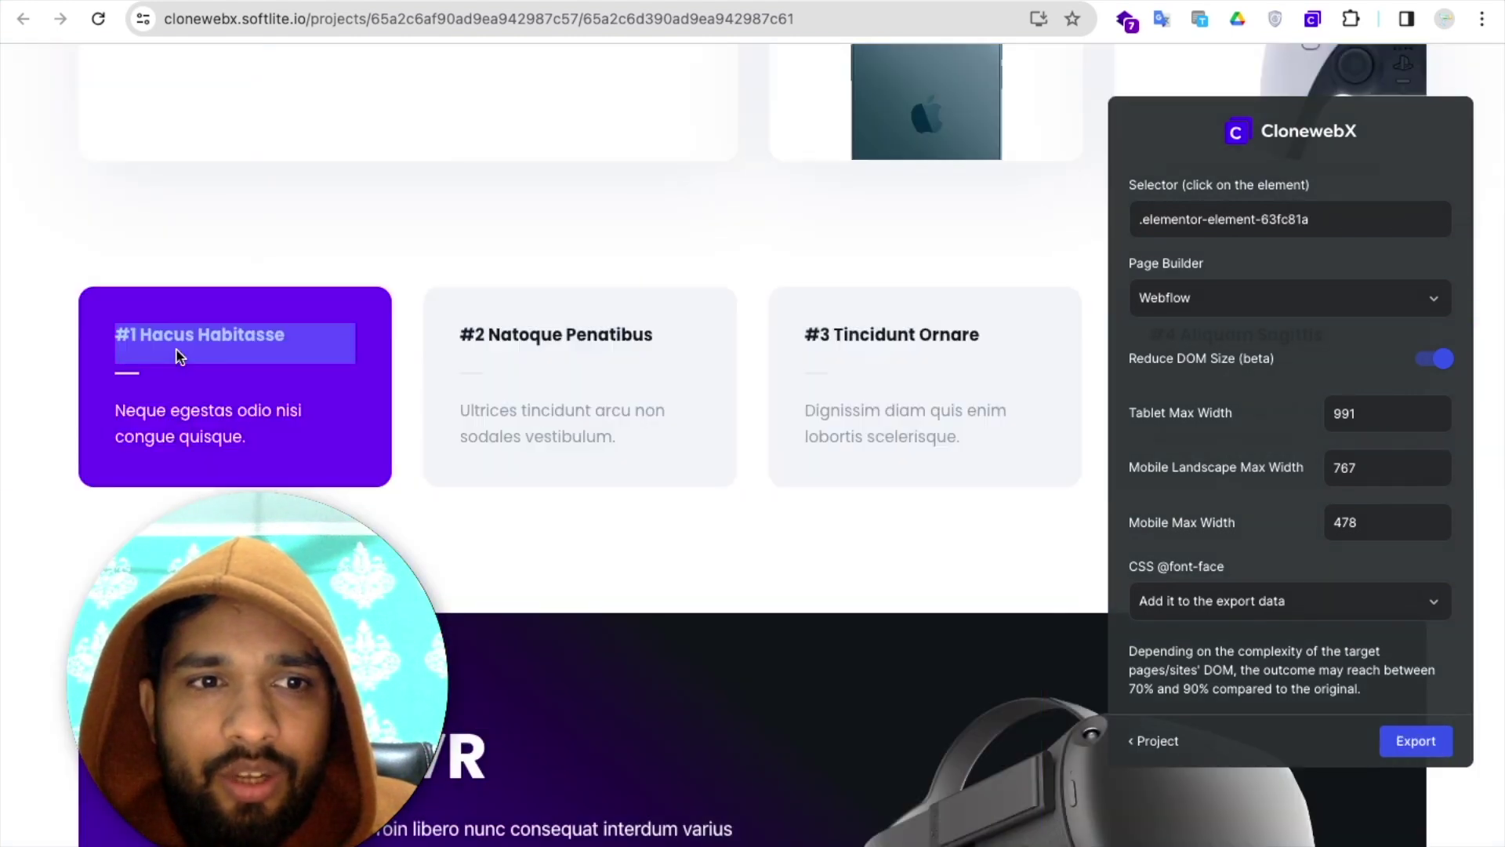
{"action": "left_click", "coordinate": [1420, 741]}
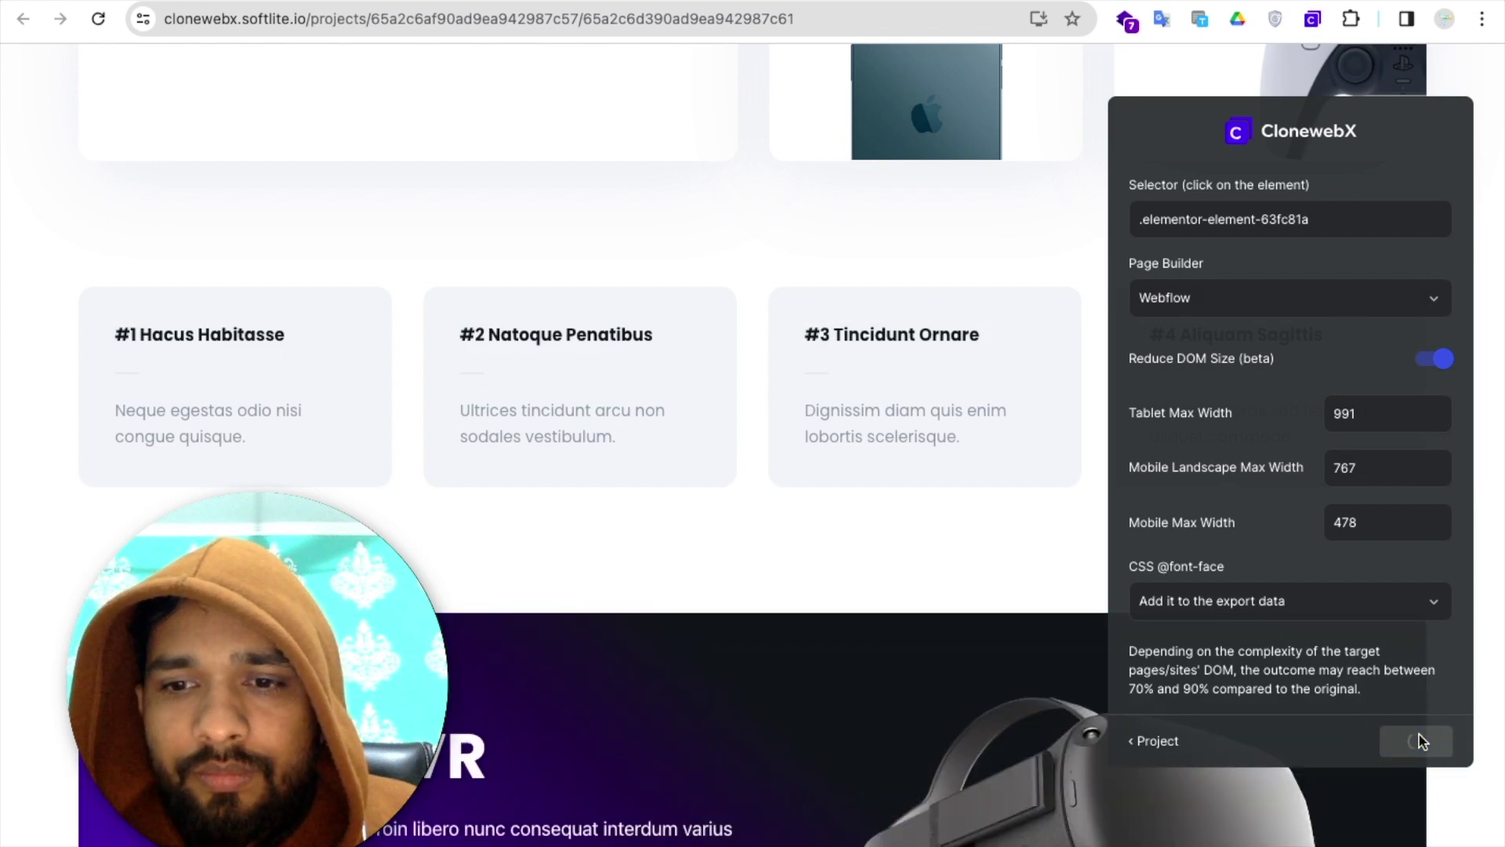
{"action": "left_click", "coordinate": [1418, 744]}
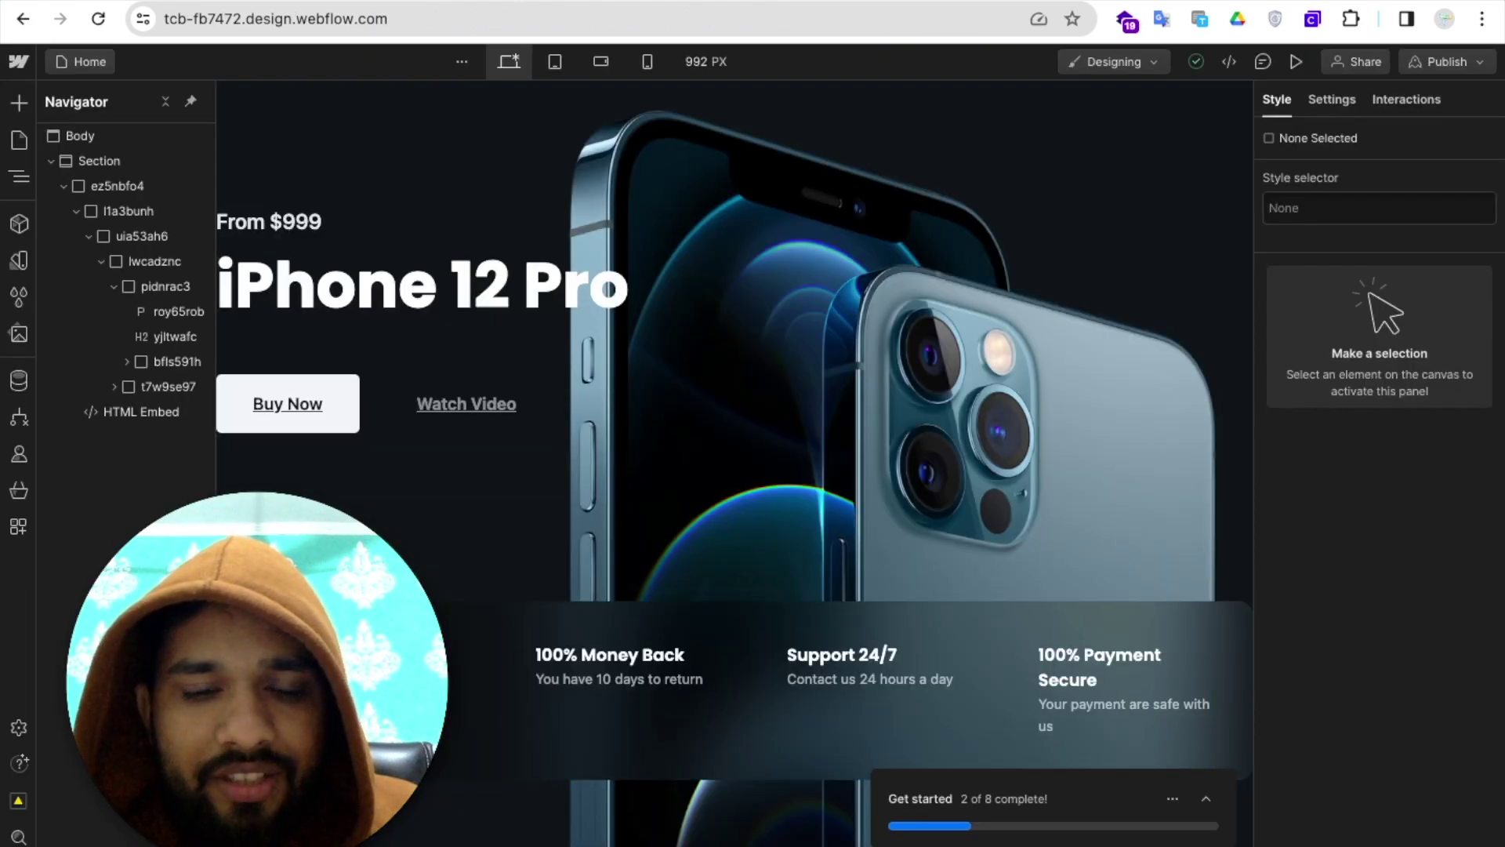
Paste the copied numbered feature cards into the selected Webflow section below the hero
{"action": "key", "text": "ctrl+v"}
{"action": "left_click", "coordinate": [648, 688]}
{"action": "key", "text": "ctrl+v"}
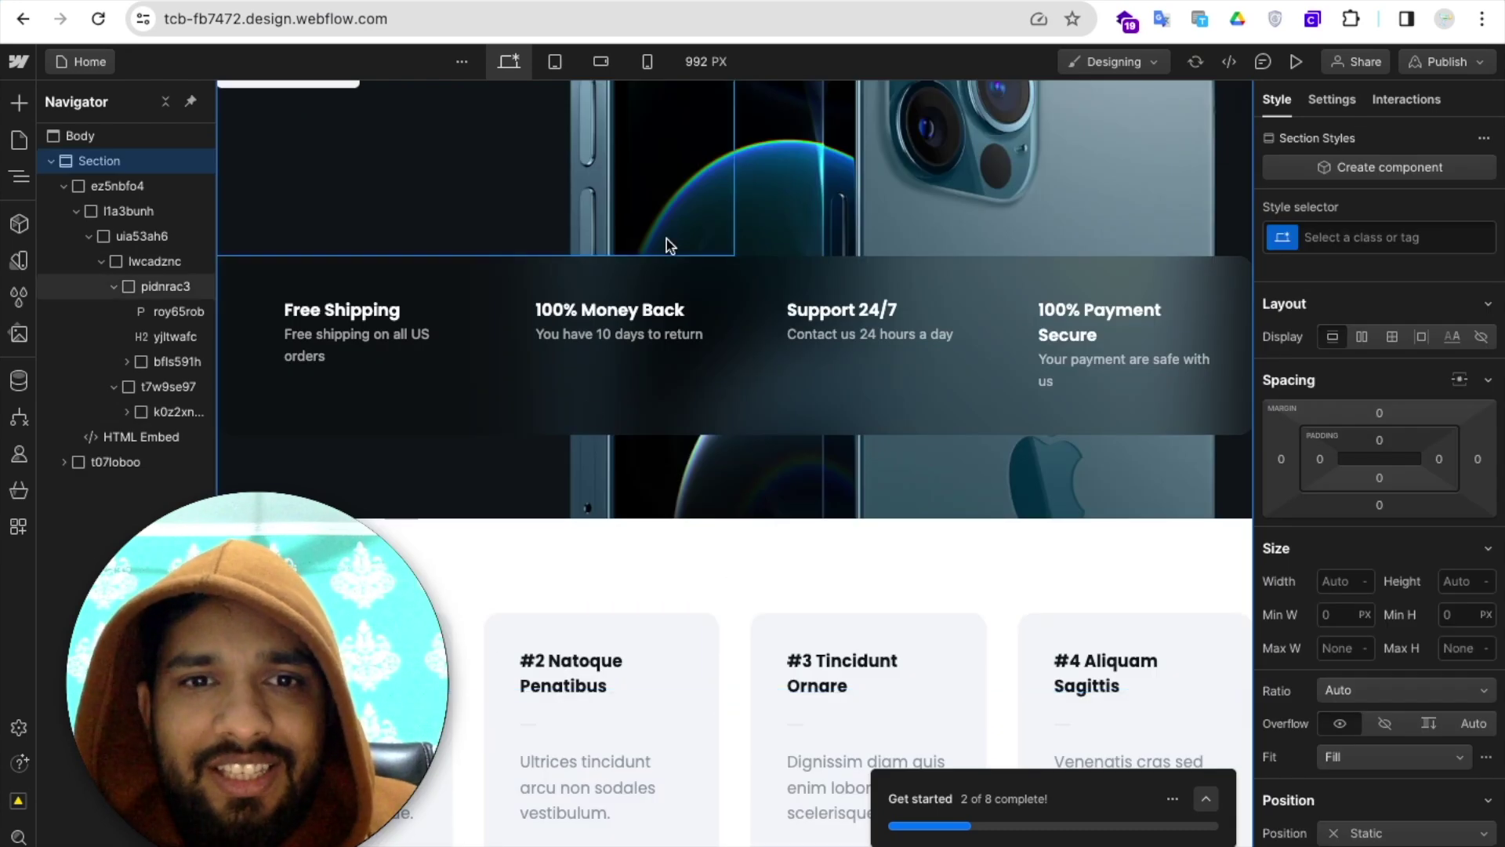
{"action": "scroll", "coordinate": [665, 243], "scroll_direction": "up", "scroll_amount": 5}
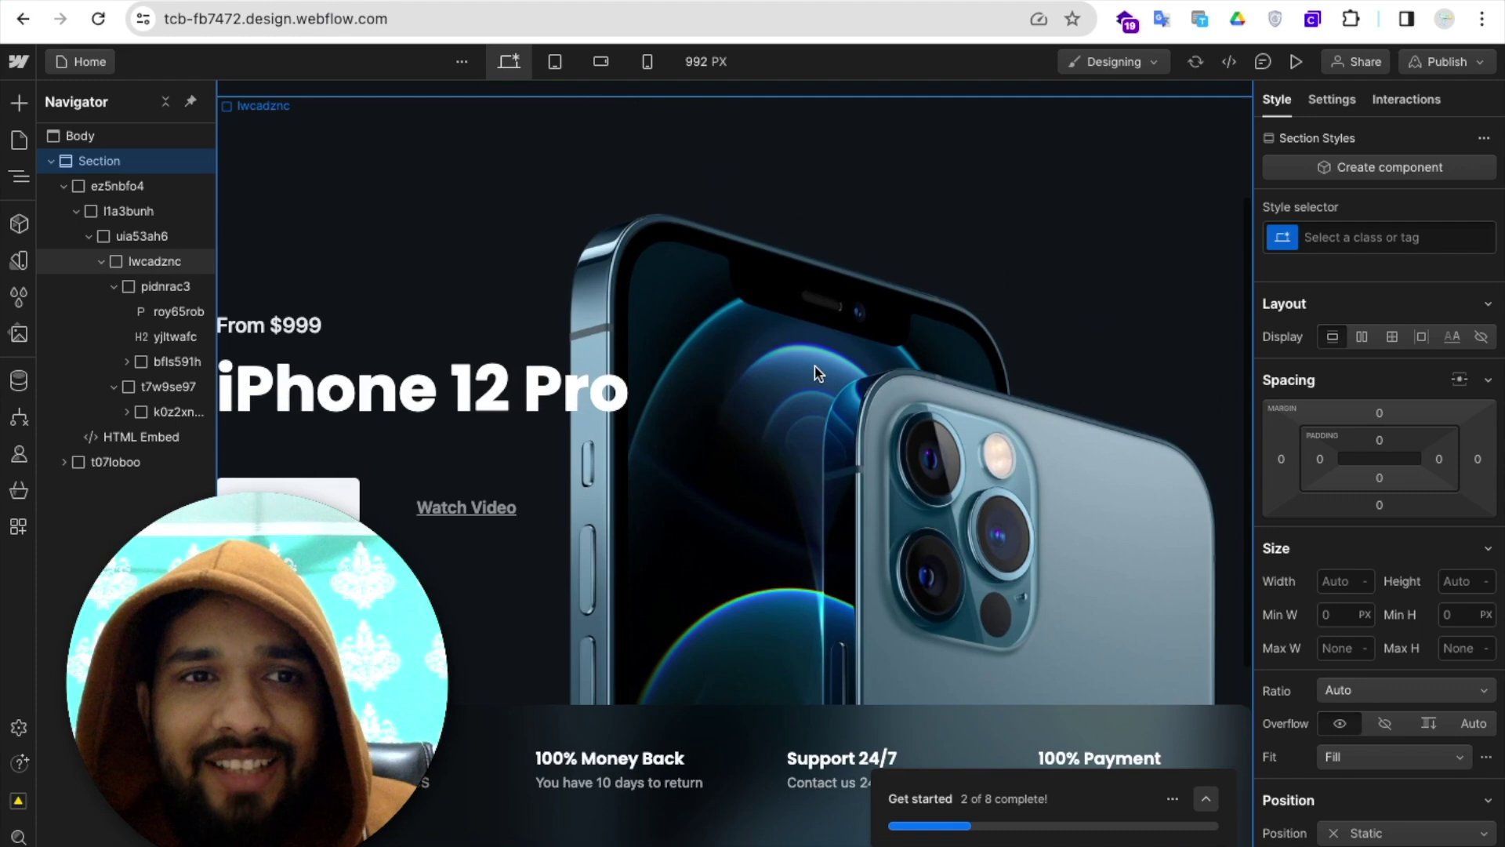
{"action": "scroll", "coordinate": [817, 374], "scroll_direction": "down", "scroll_amount": 5}
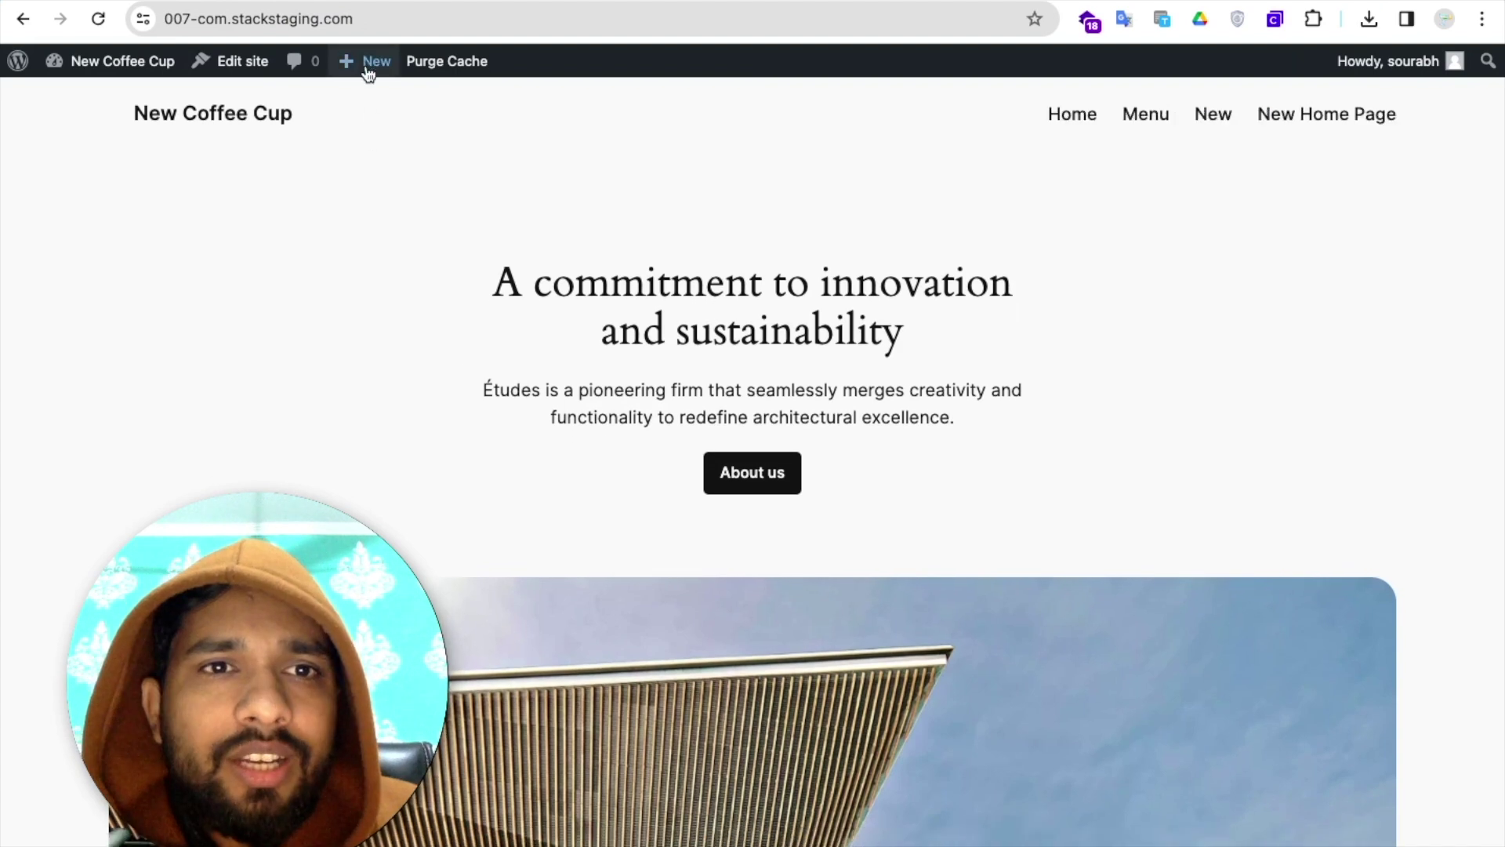
Create a new WordPress page from the admin bar's + New menu and start its title
{"action": "mouse_move", "coordinate": [367, 67]}
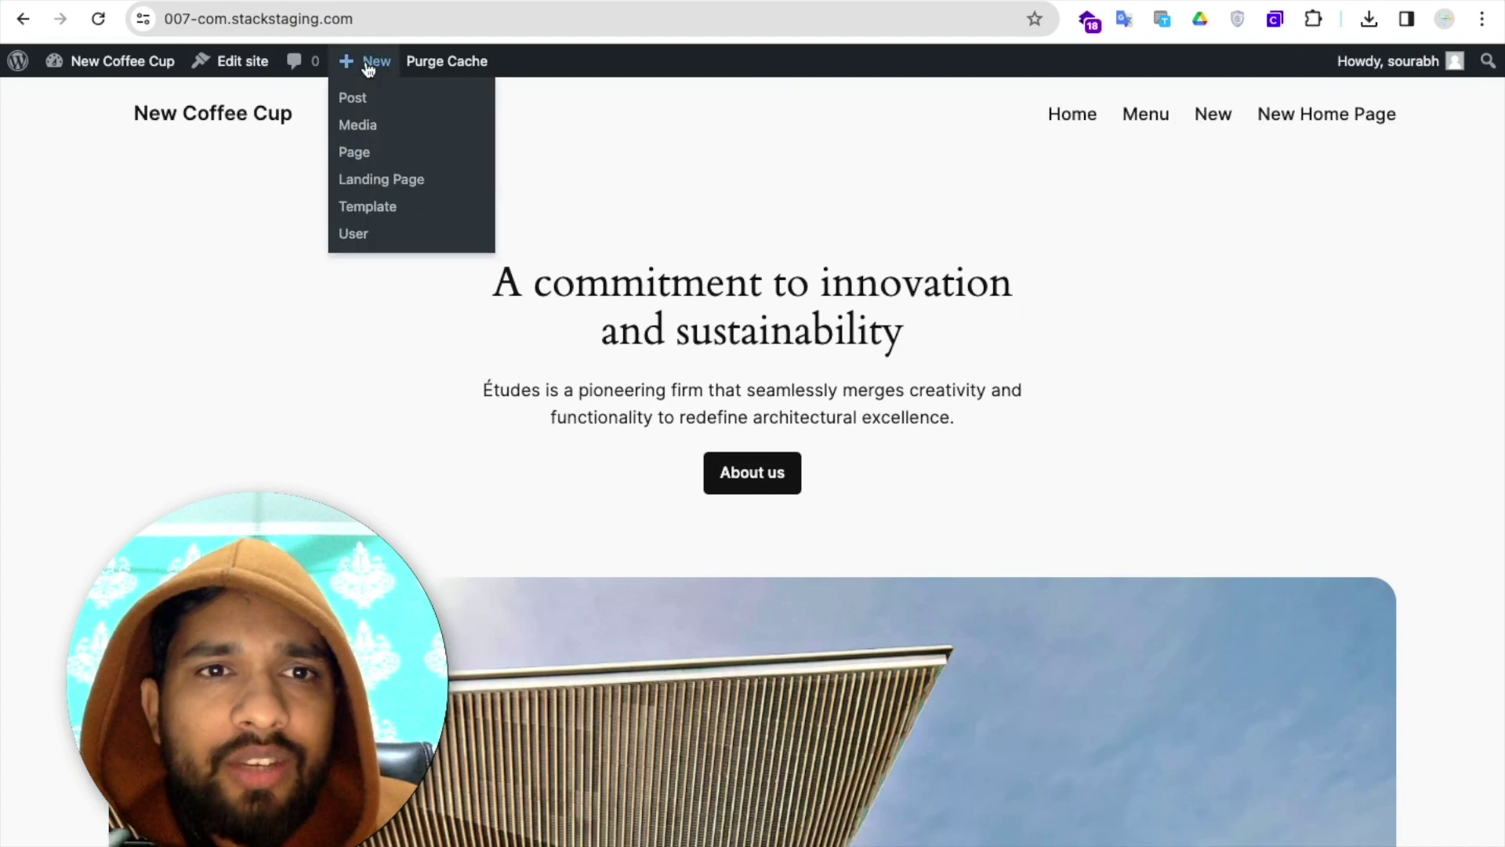
{"action": "left_click", "coordinate": [365, 156]}
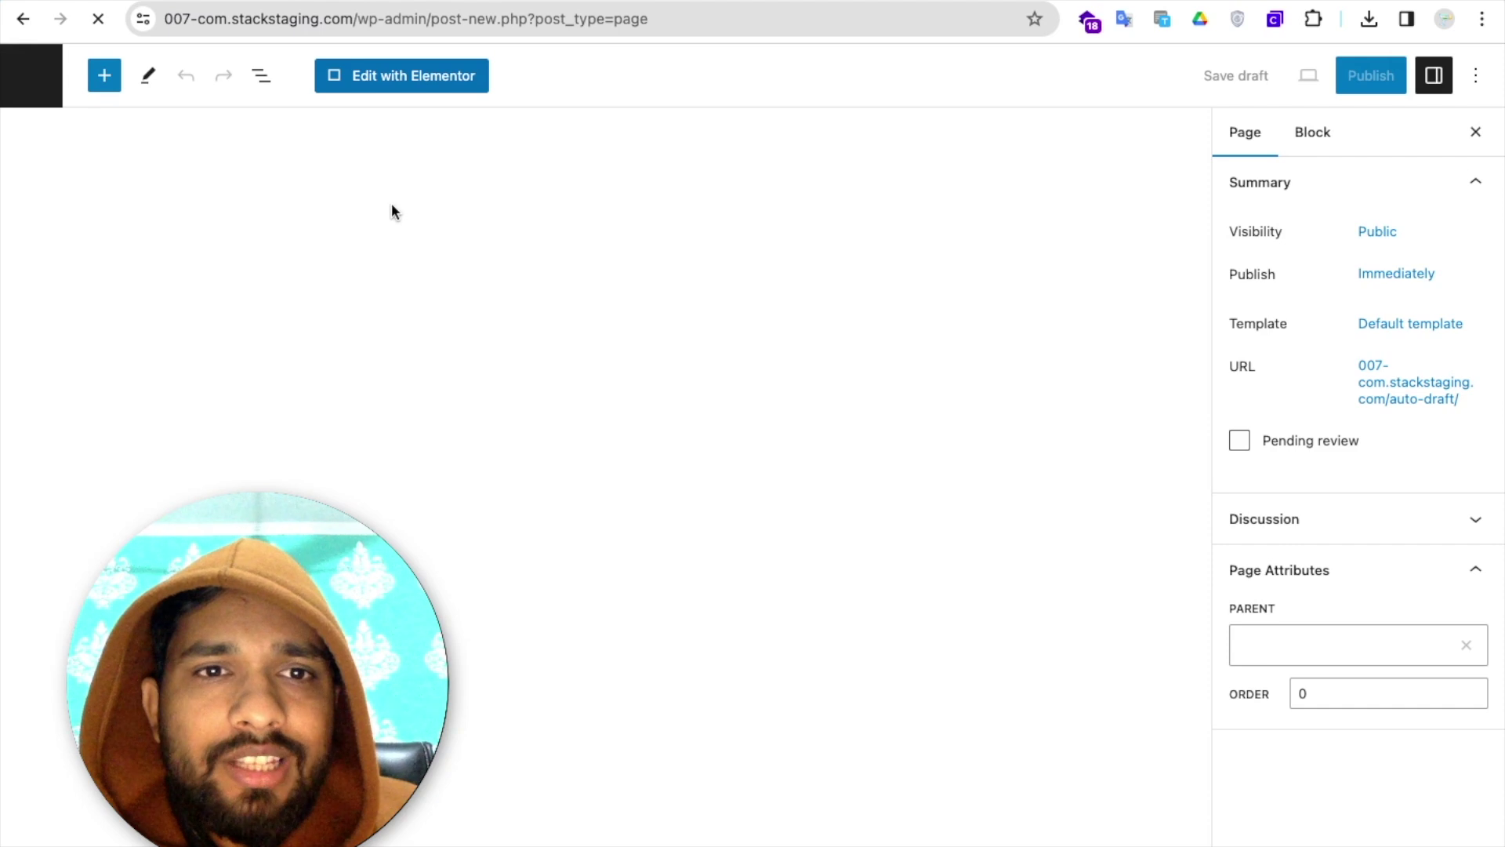
{"action": "type", "text": "Landing Page"}
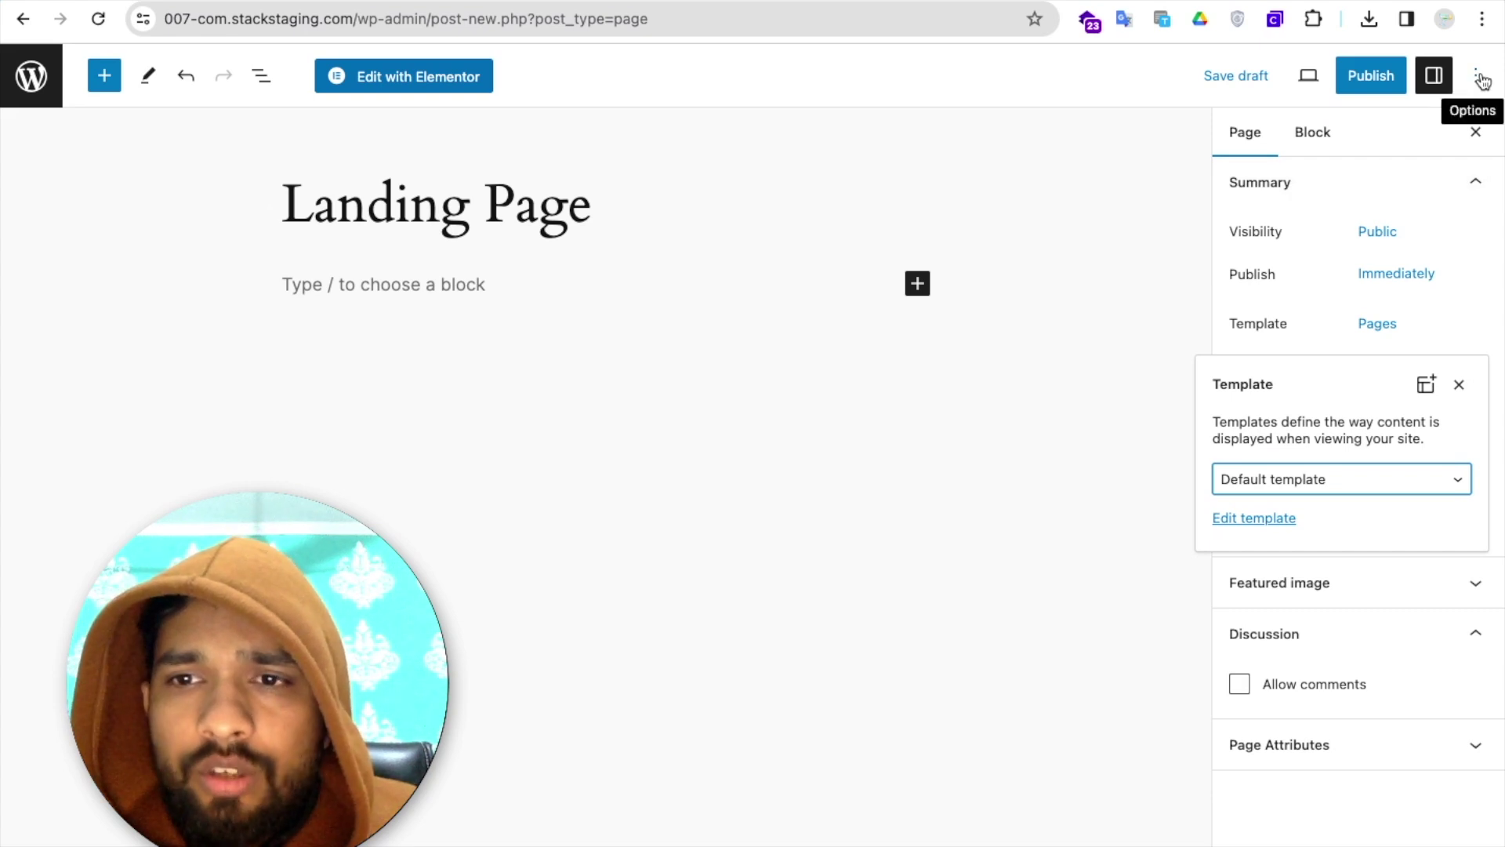
Set the Landing Page template to Elementor Full Width and publish the page
{"action": "left_click", "coordinate": [1372, 333]}
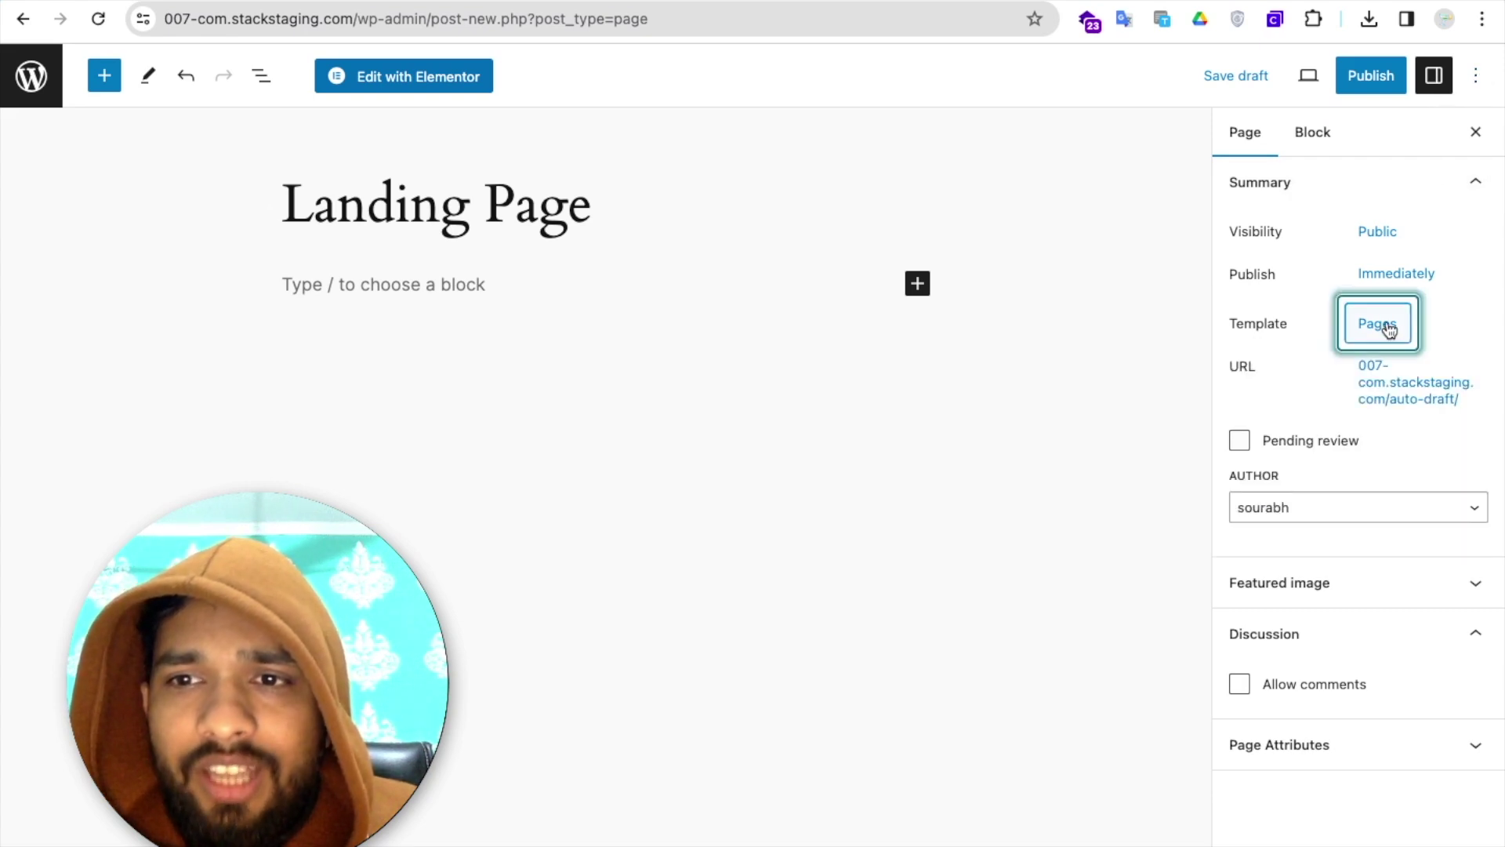
{"action": "left_click", "coordinate": [1378, 329]}
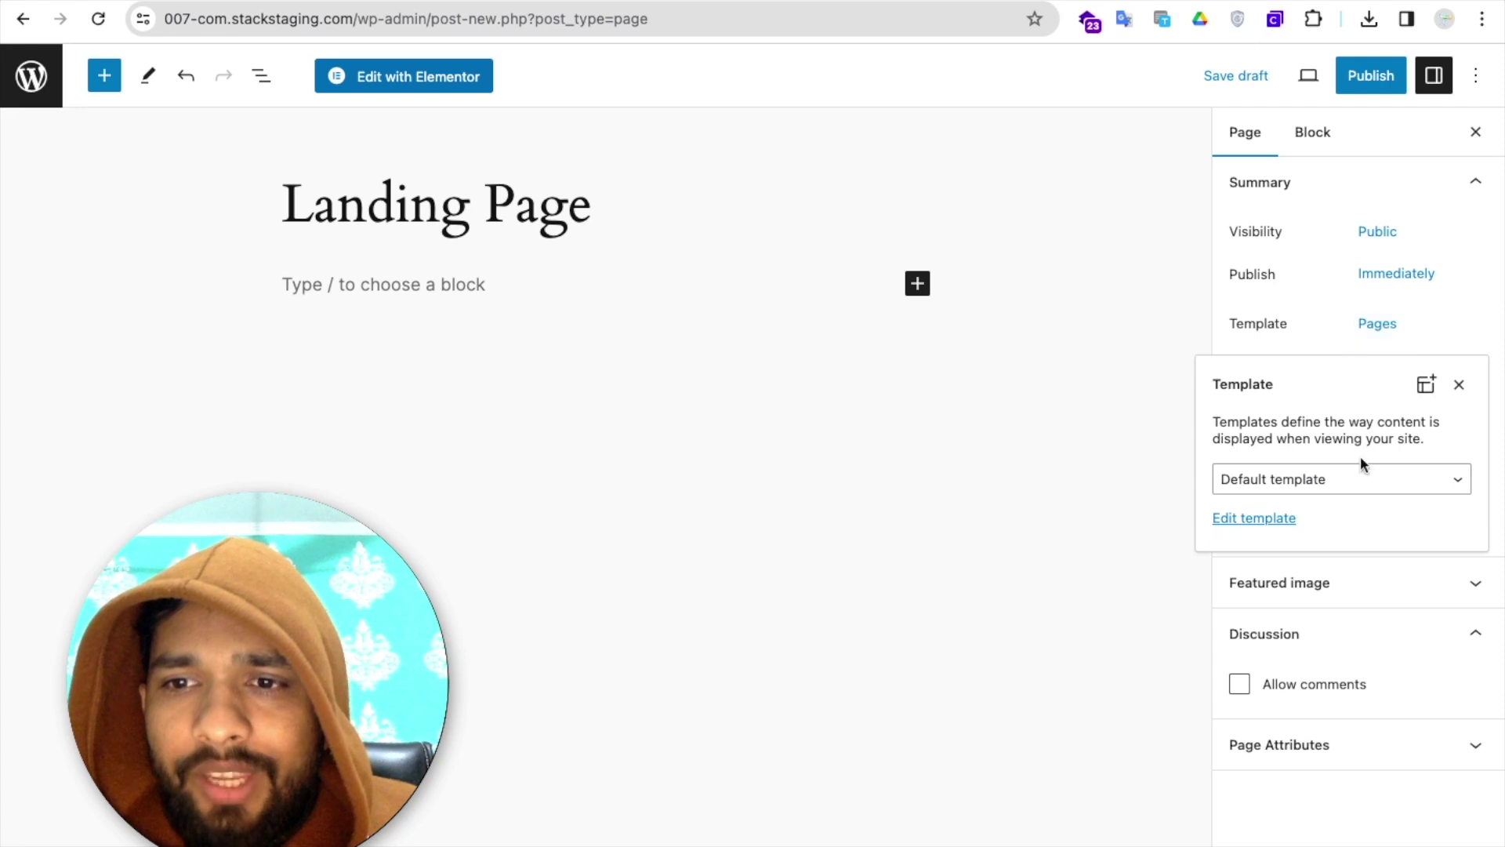
{"action": "left_click", "coordinate": [1371, 485]}
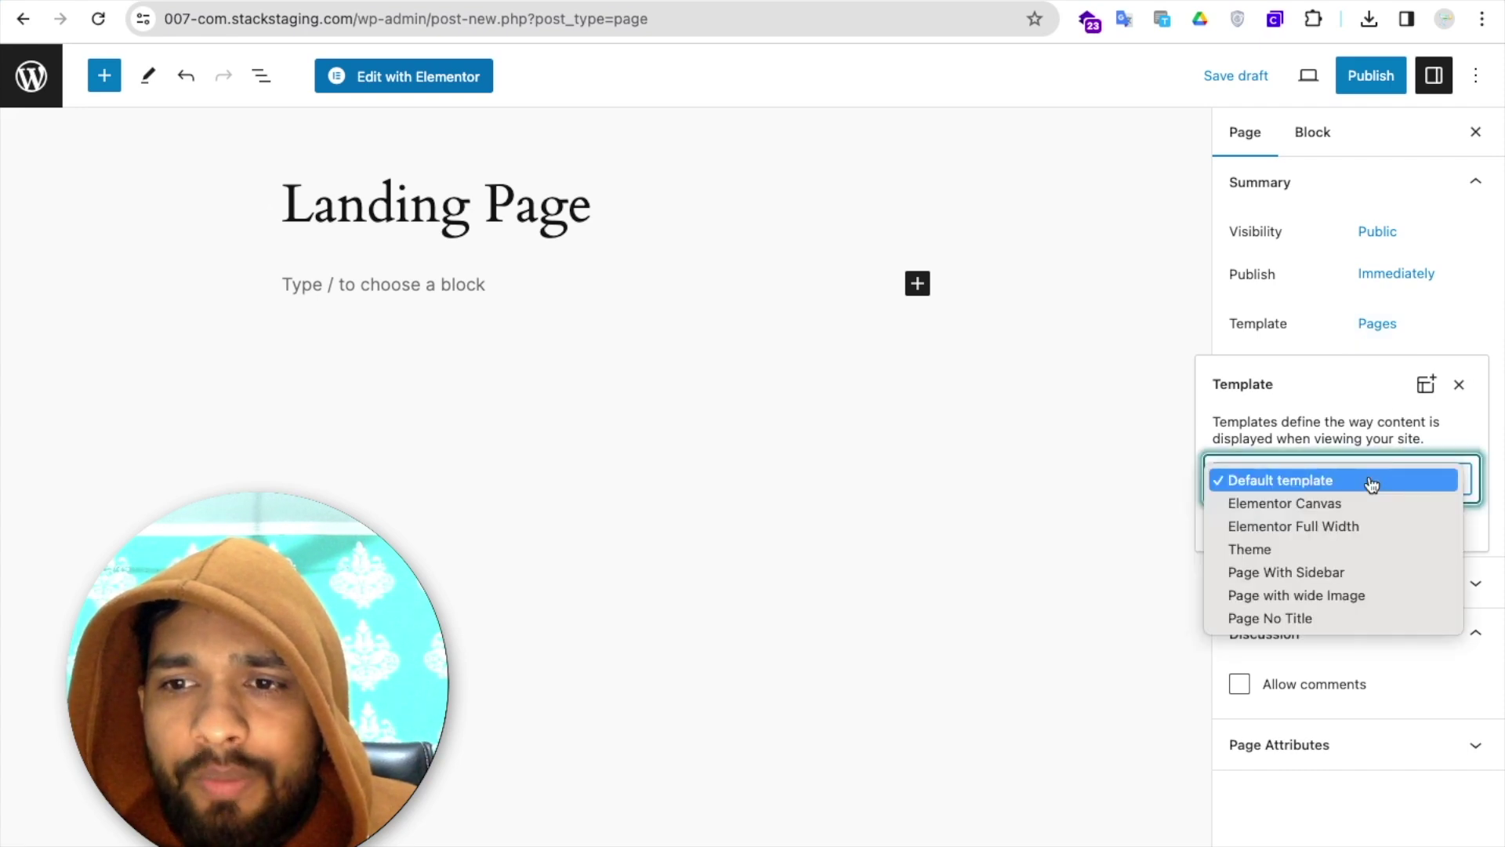
{"action": "left_click", "coordinate": [1360, 527]}
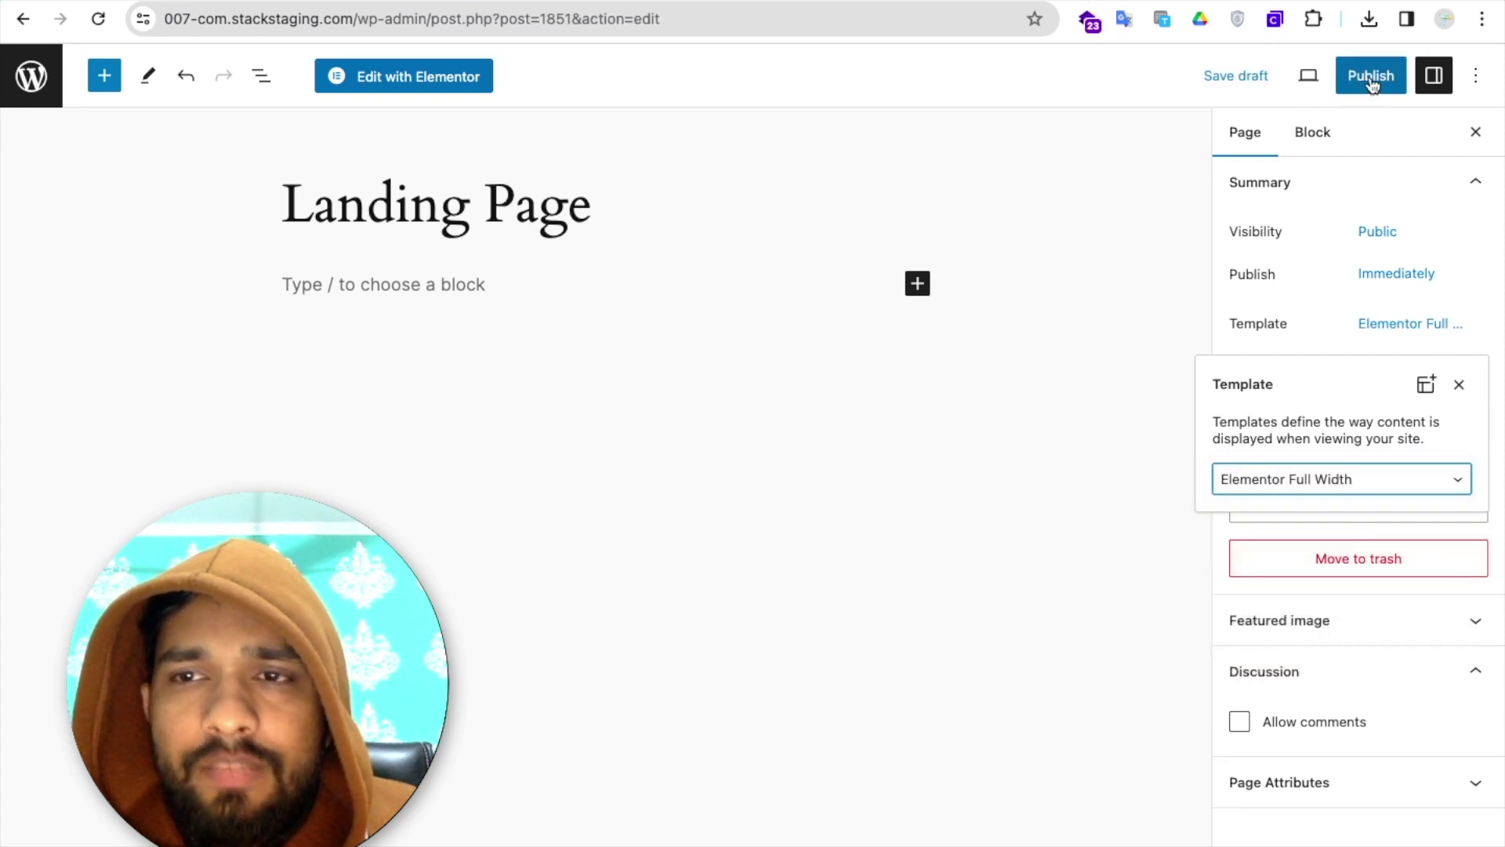
{"action": "left_click", "coordinate": [1370, 75]}
{"action": "left_click", "coordinate": [1313, 83]}
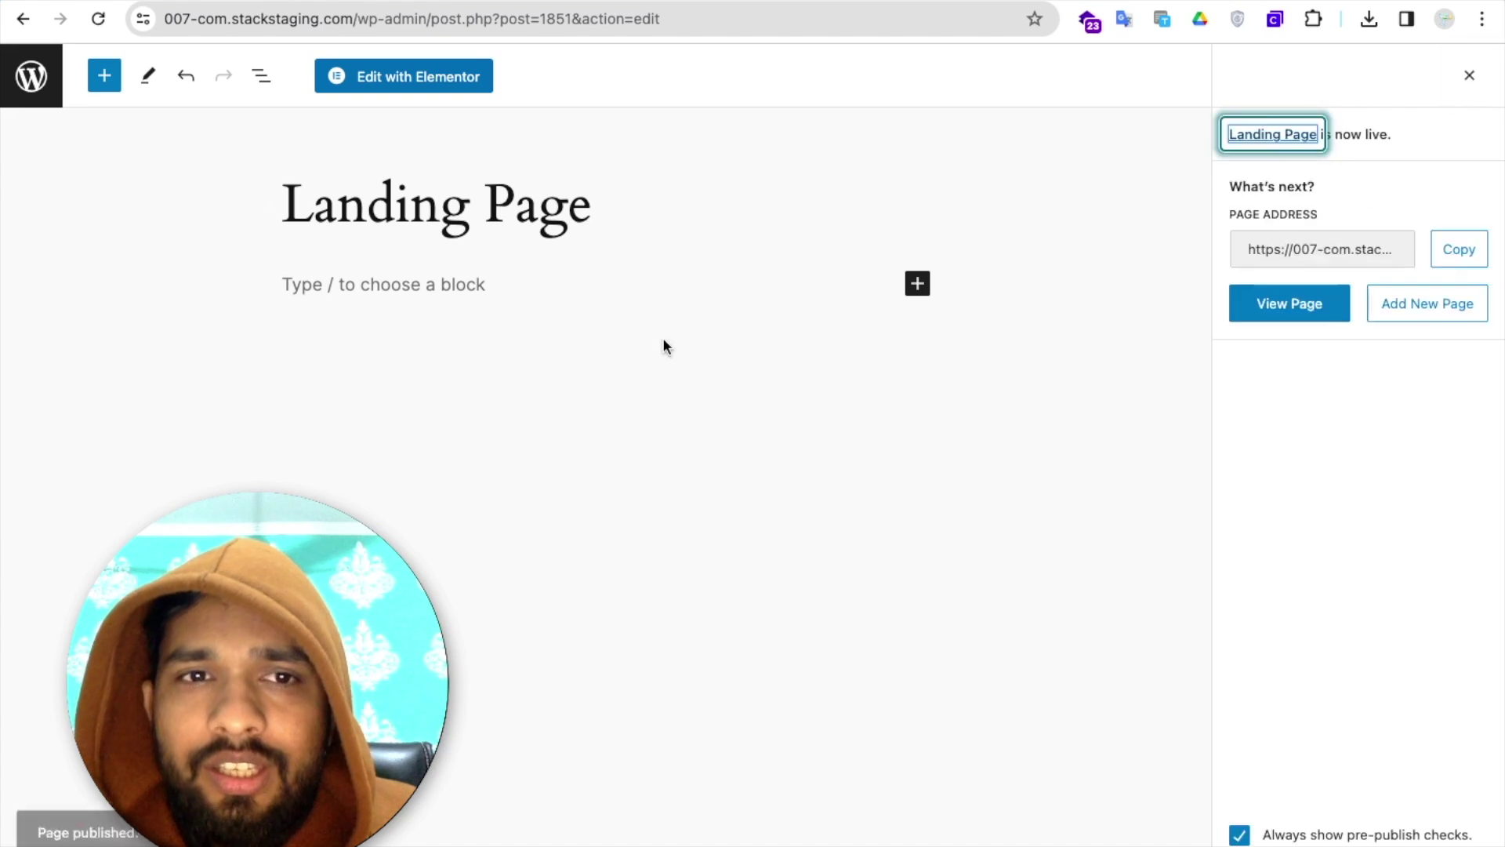
Open Landing Page with Elementor, then return to the ClonewebX project tab
{"action": "left_click", "coordinate": [397, 76]}
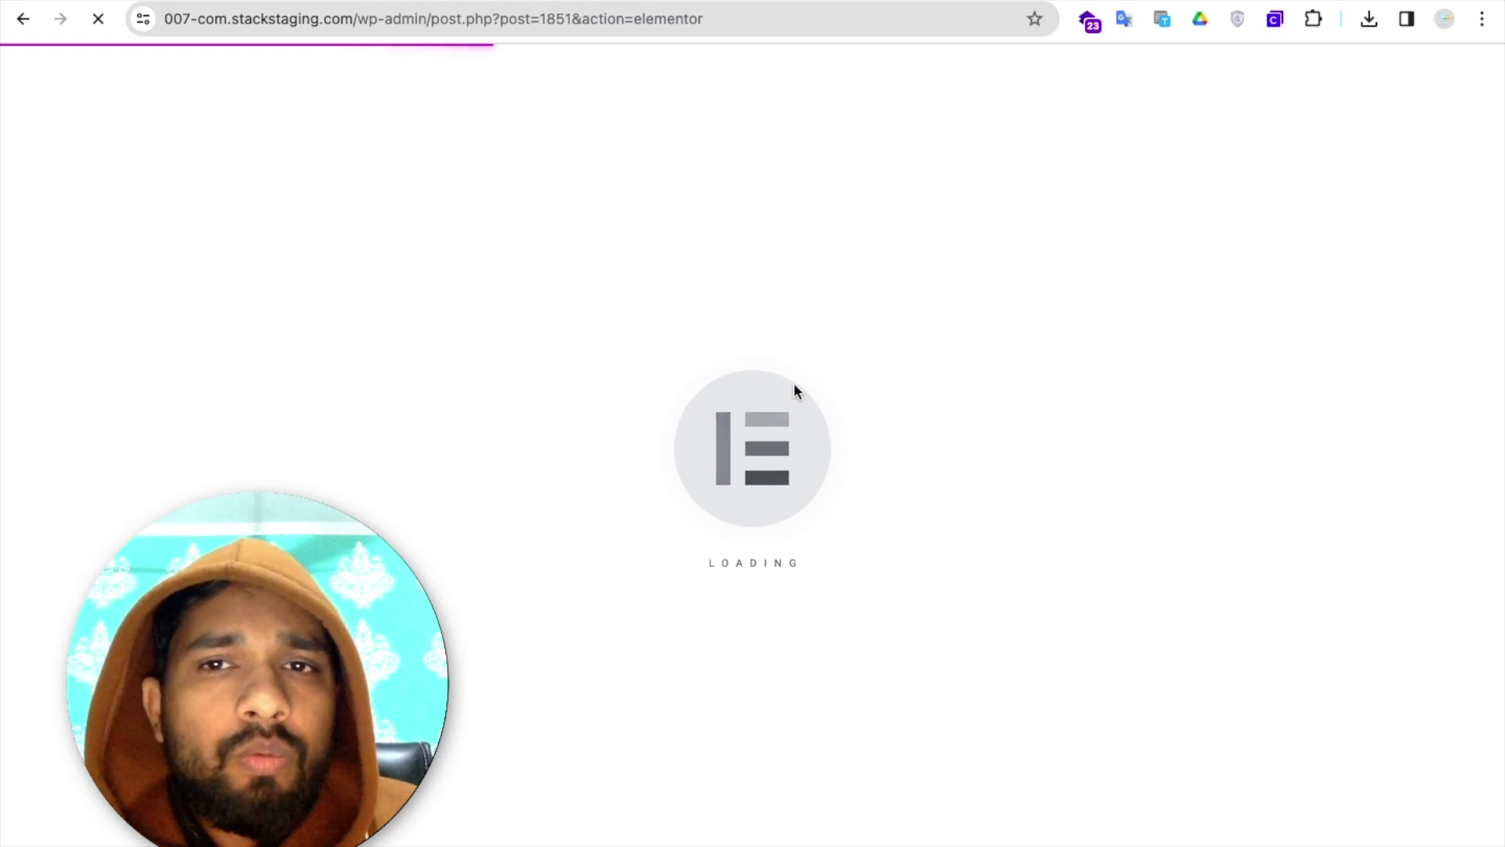
{"action": "key", "text": "ctrl+Tab"}
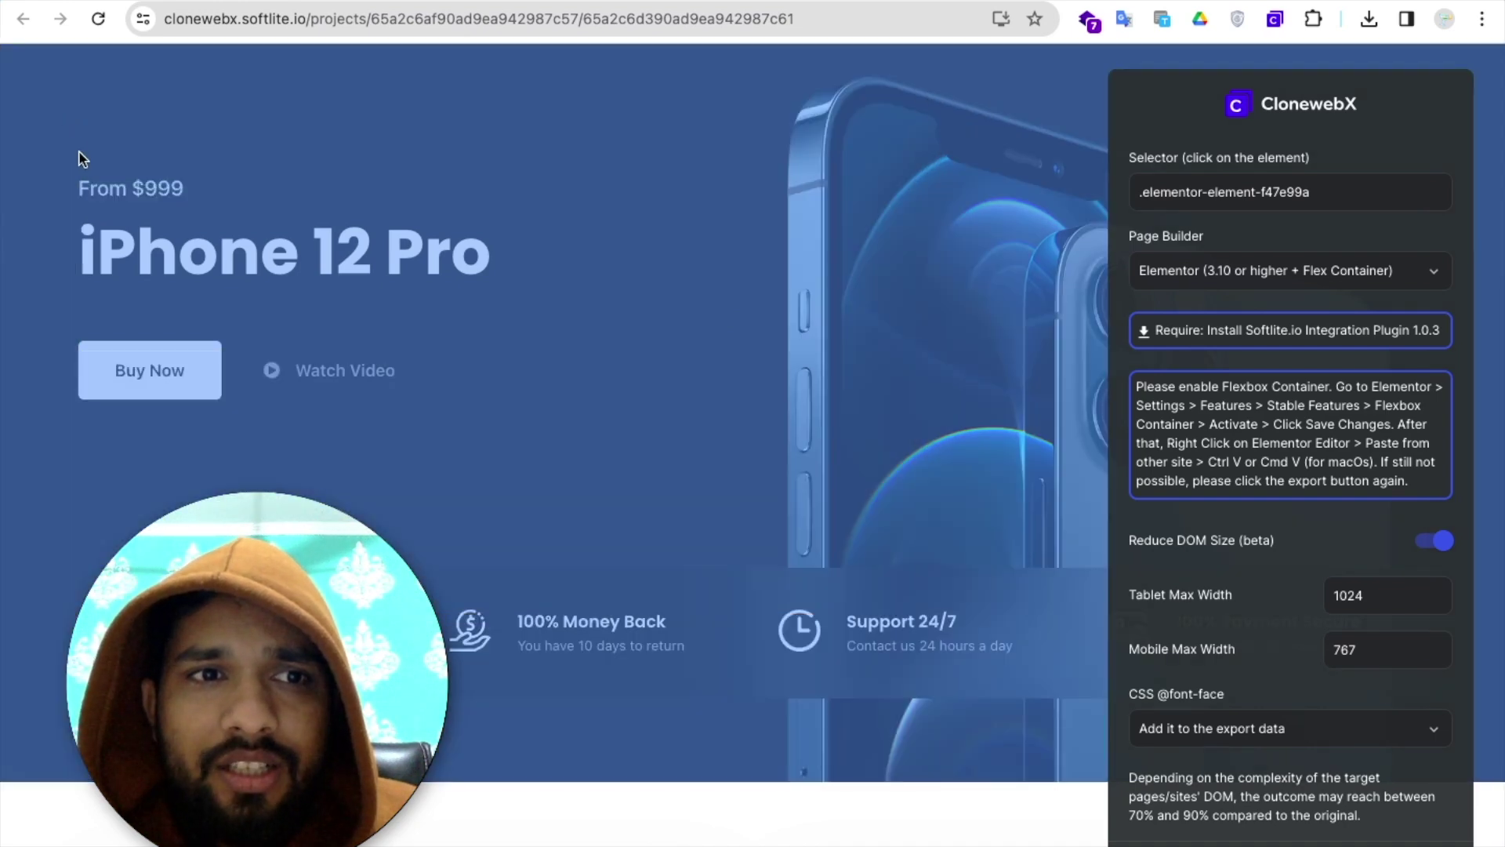
Target the hero's current selector with Elementor as page builder and download the Softlite.io Integration Plugin
{"action": "left_click", "coordinate": [72, 167]}
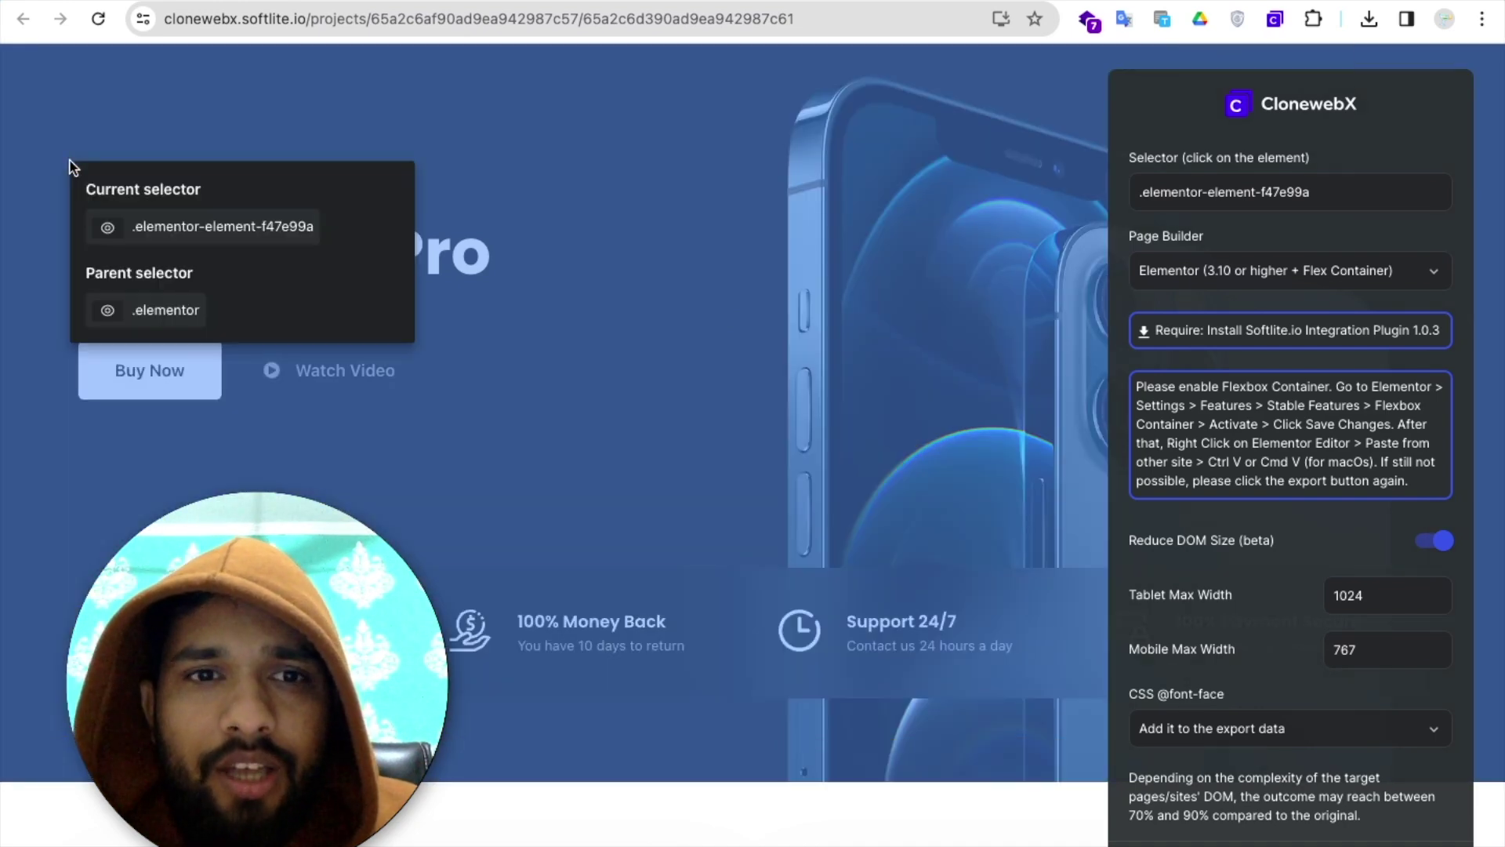
{"action": "left_click", "coordinate": [148, 231]}
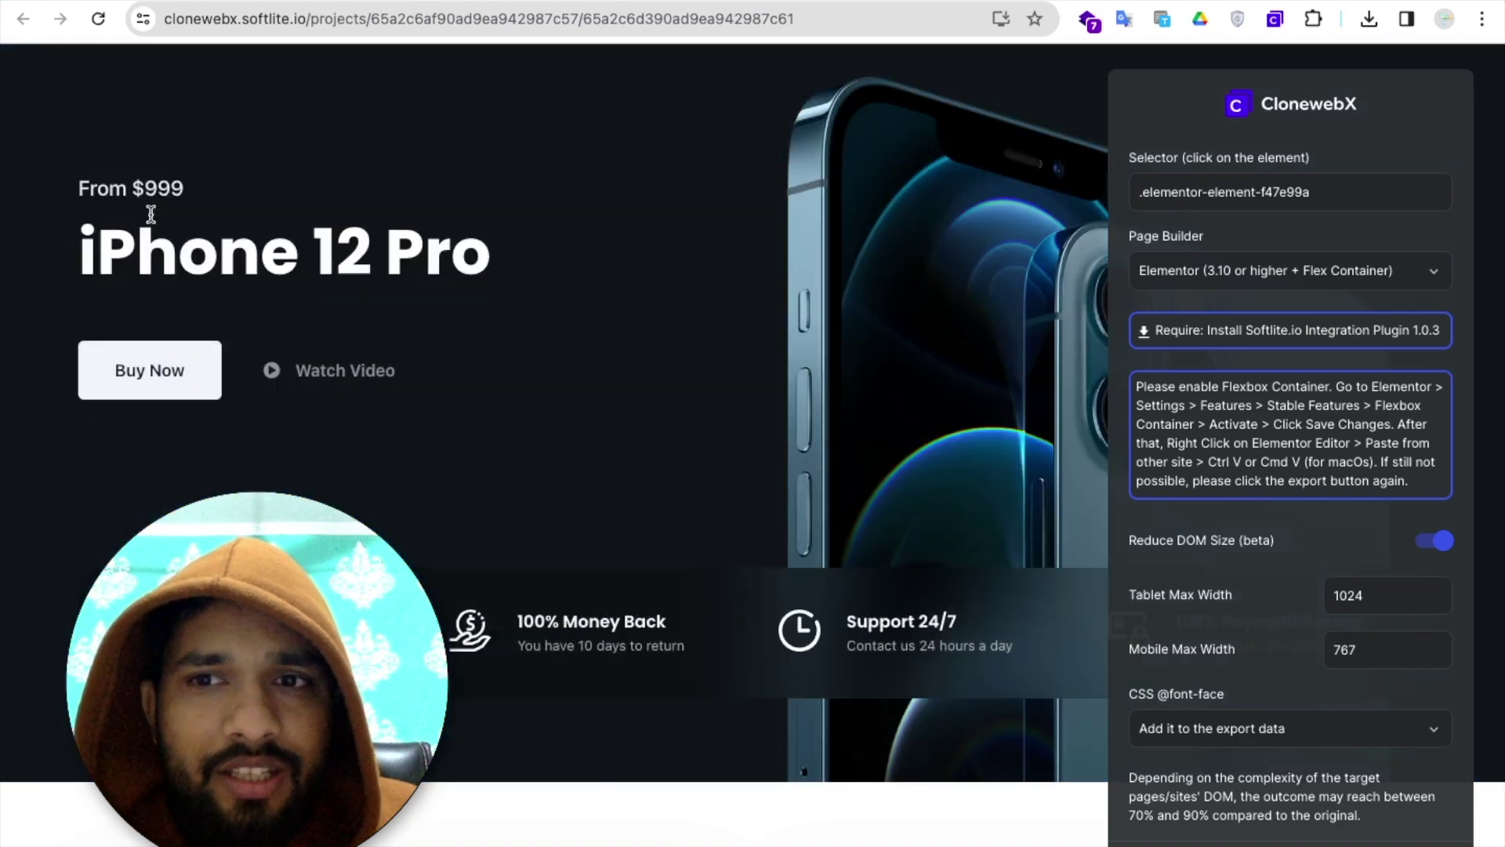
{"action": "left_click", "coordinate": [1353, 271]}
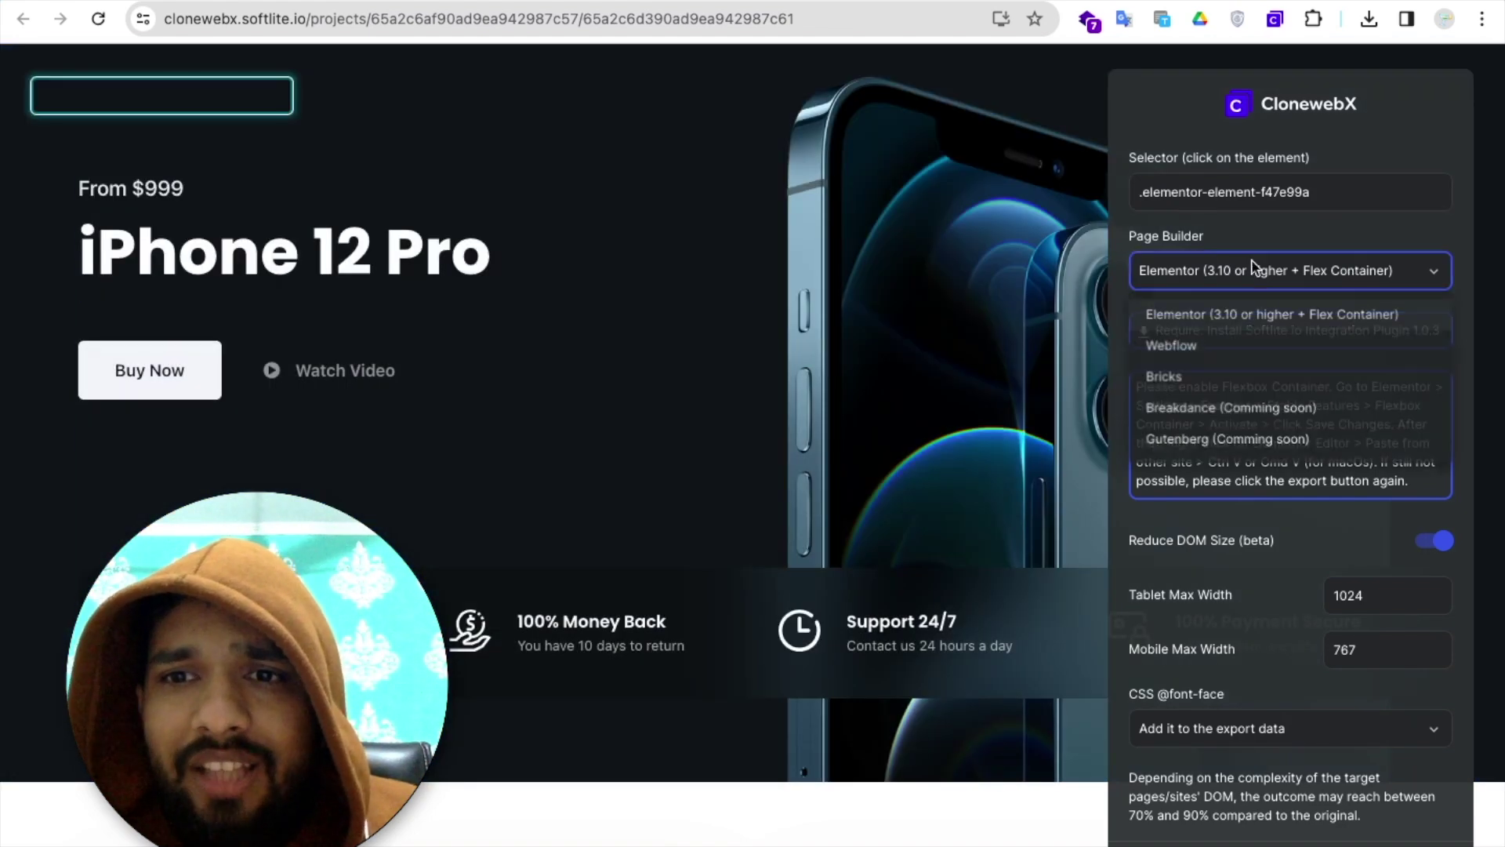
{"action": "left_click", "coordinate": [1246, 314]}
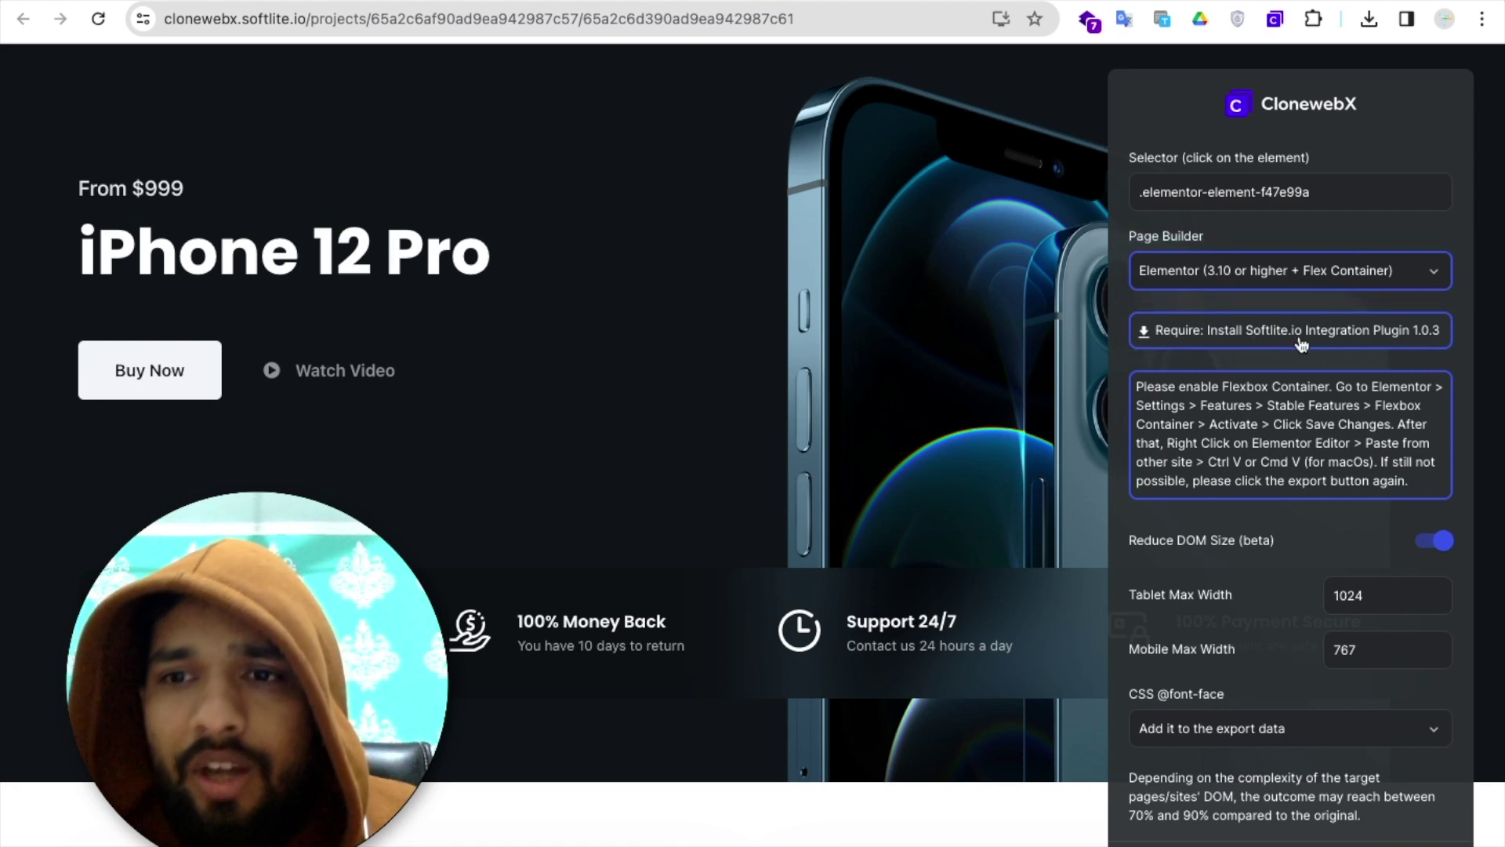
{"action": "left_click", "coordinate": [1208, 339]}
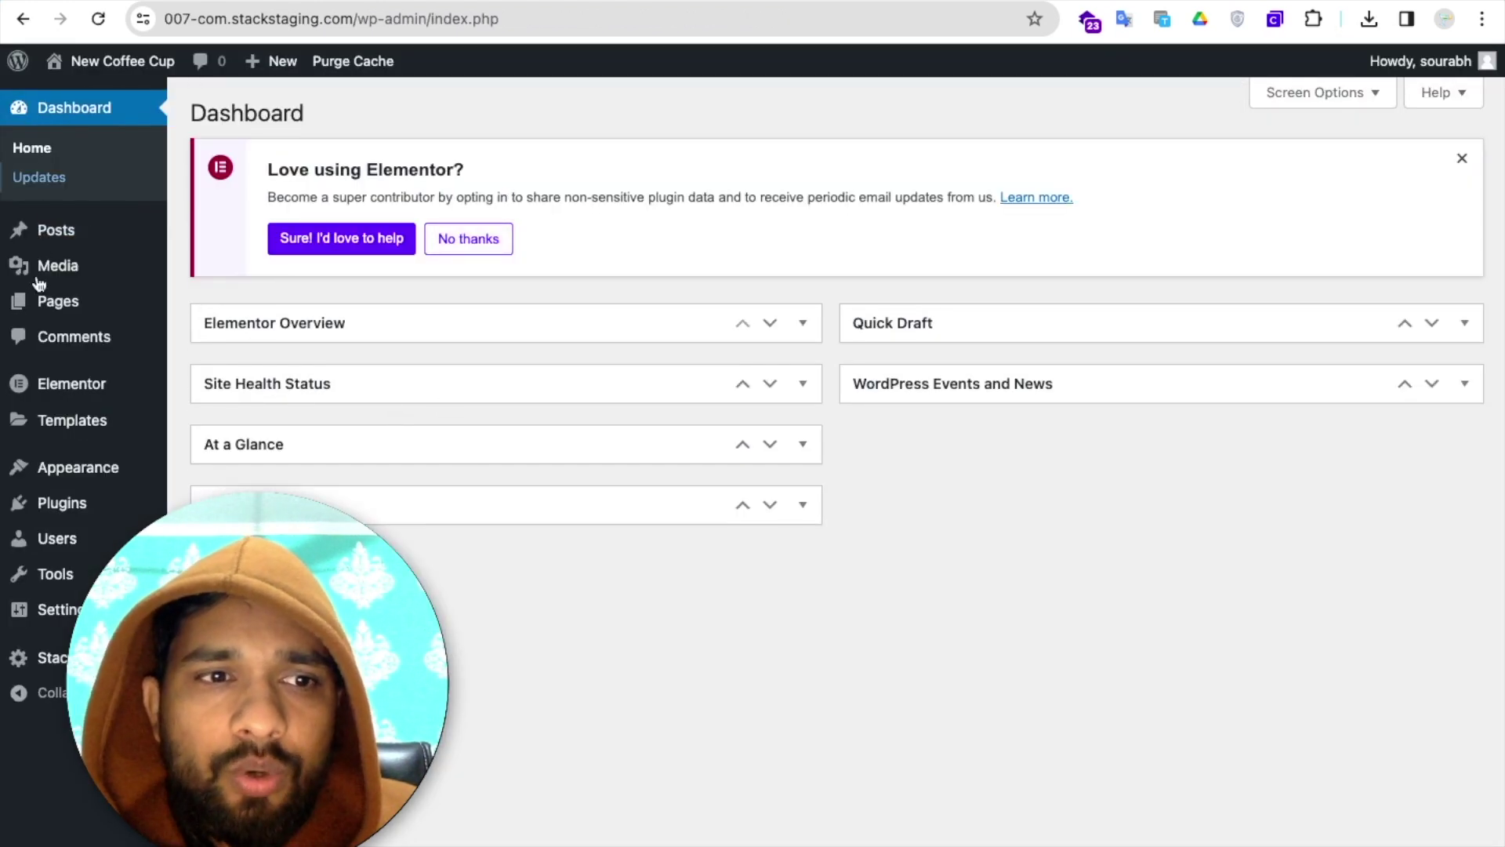
Confirm SoftLite.io Integration is active under Installed Plugins, then go to Elementor's Settings
{"action": "mouse_move", "coordinate": [71, 517]}
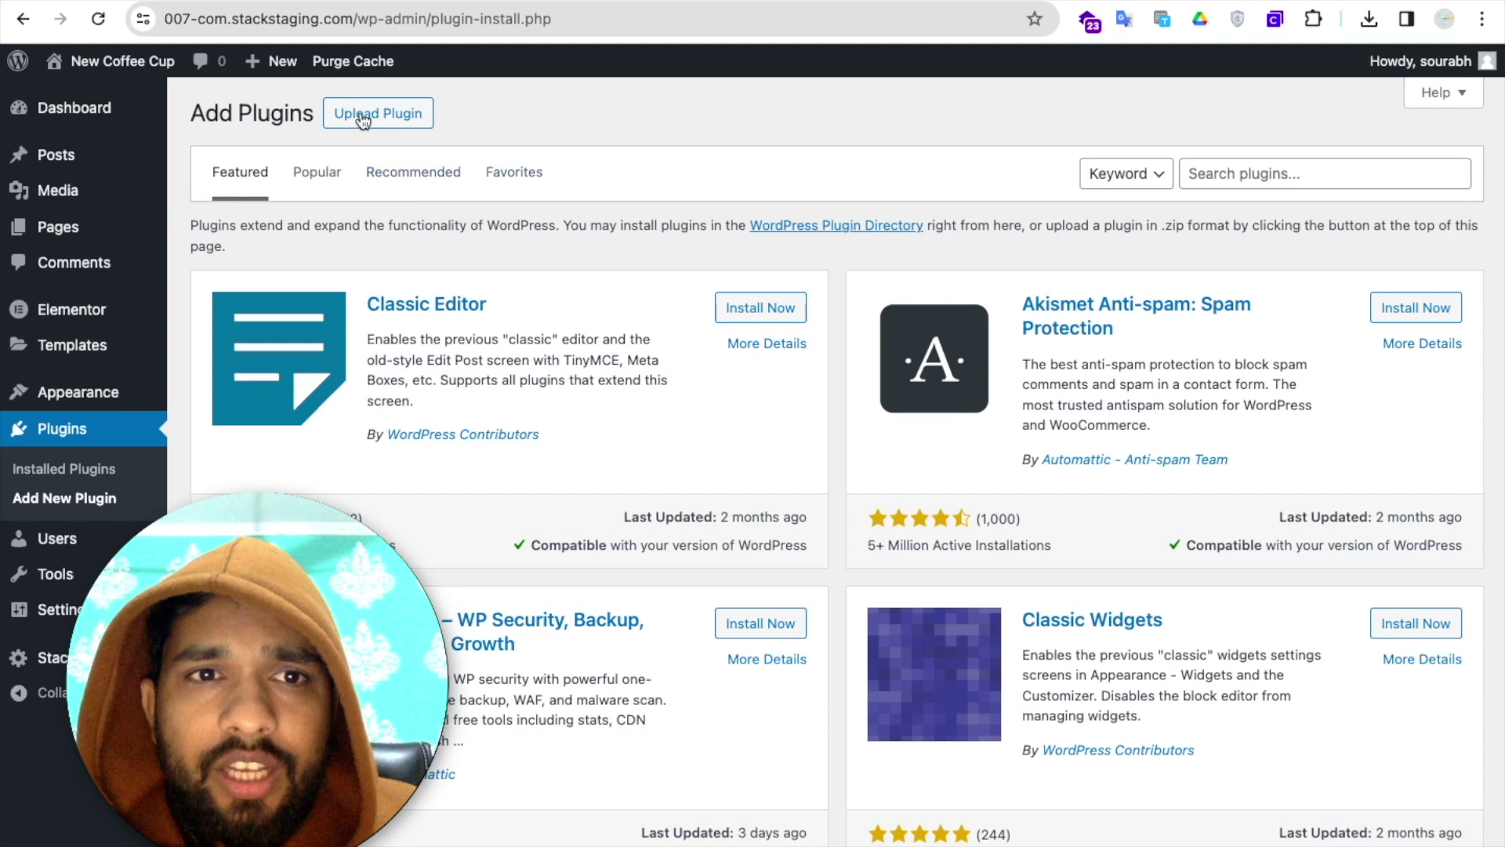
{"action": "left_click", "coordinate": [62, 468]}
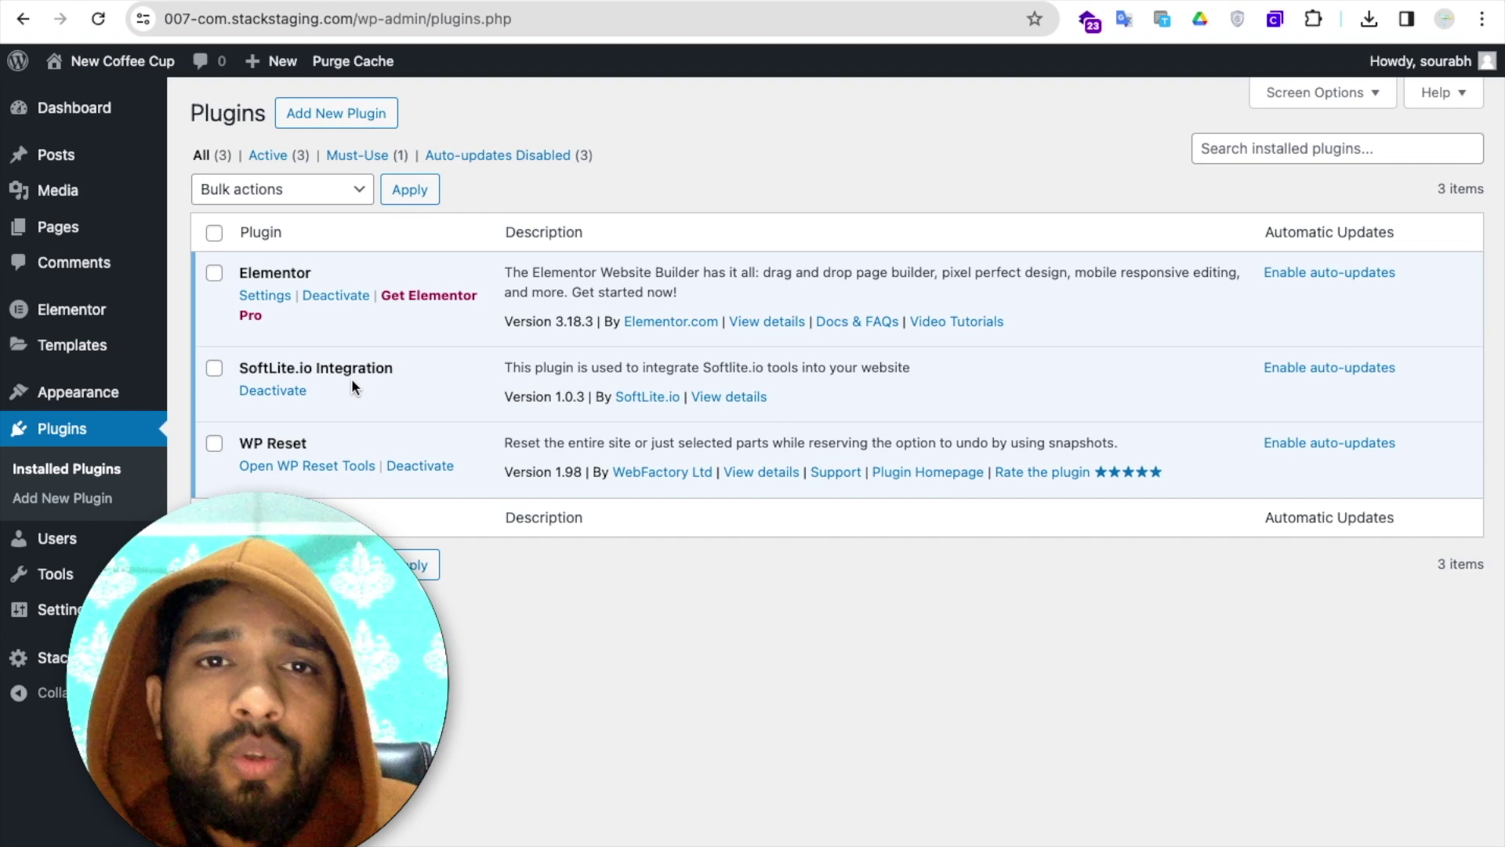
{"action": "mouse_move", "coordinate": [79, 306]}
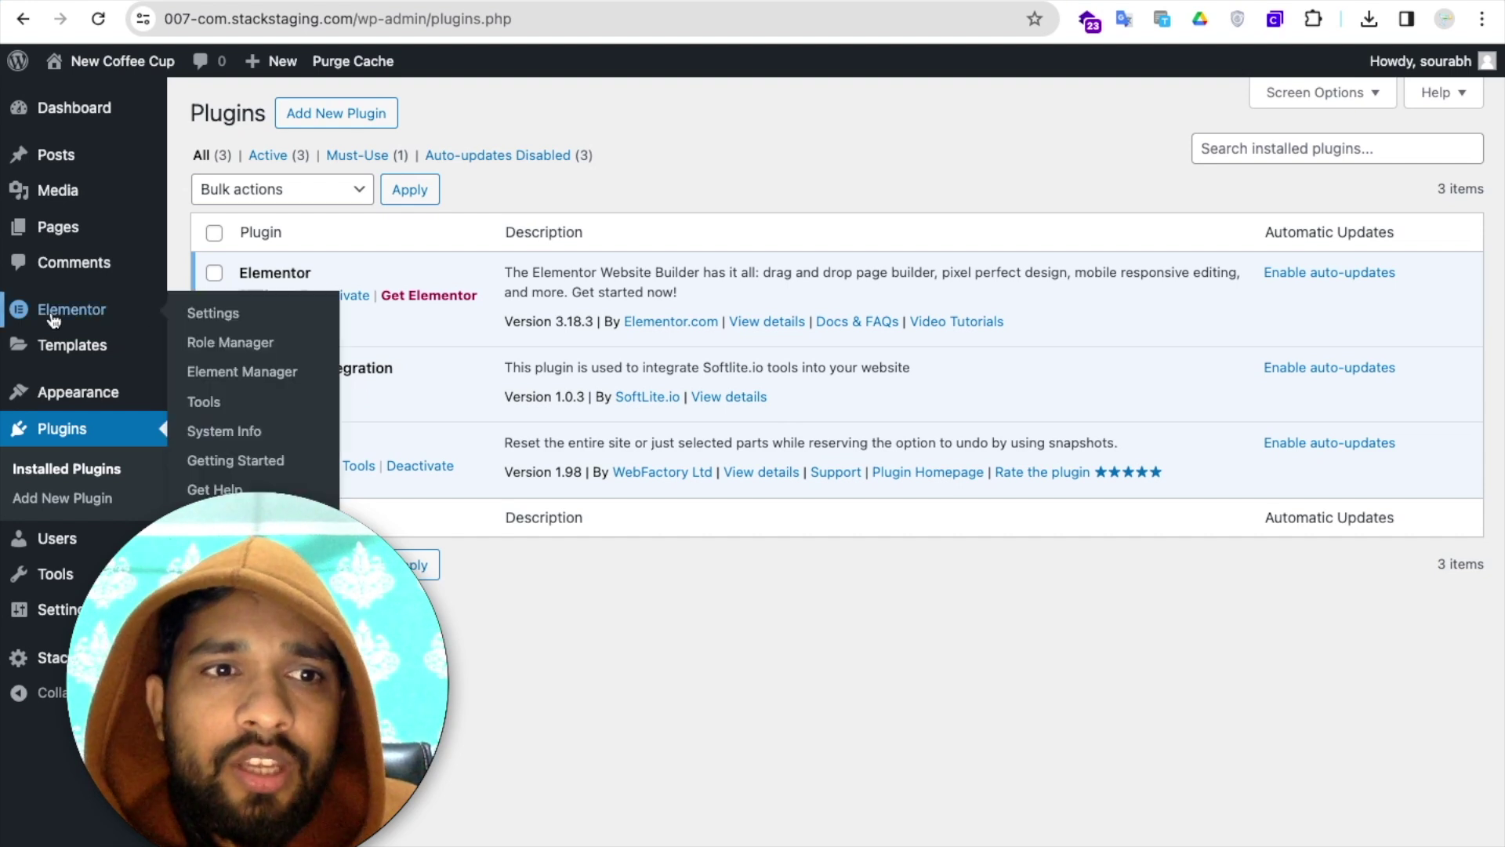
{"action": "left_click", "coordinate": [235, 313]}
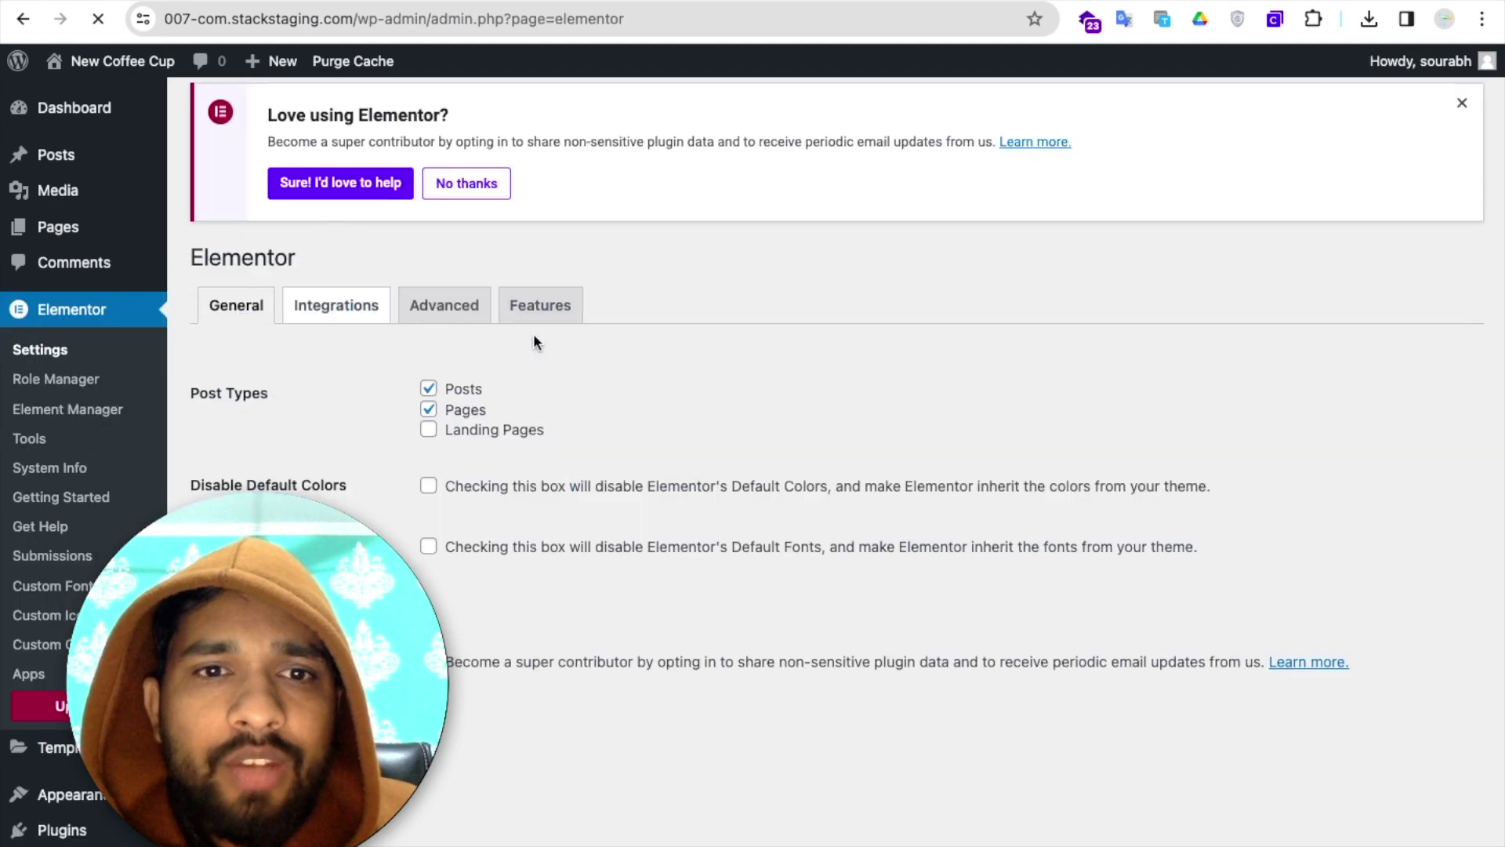
Under Elementor's Features, set the Flexbox Container stable feature to Active
{"action": "left_click", "coordinate": [551, 345]}
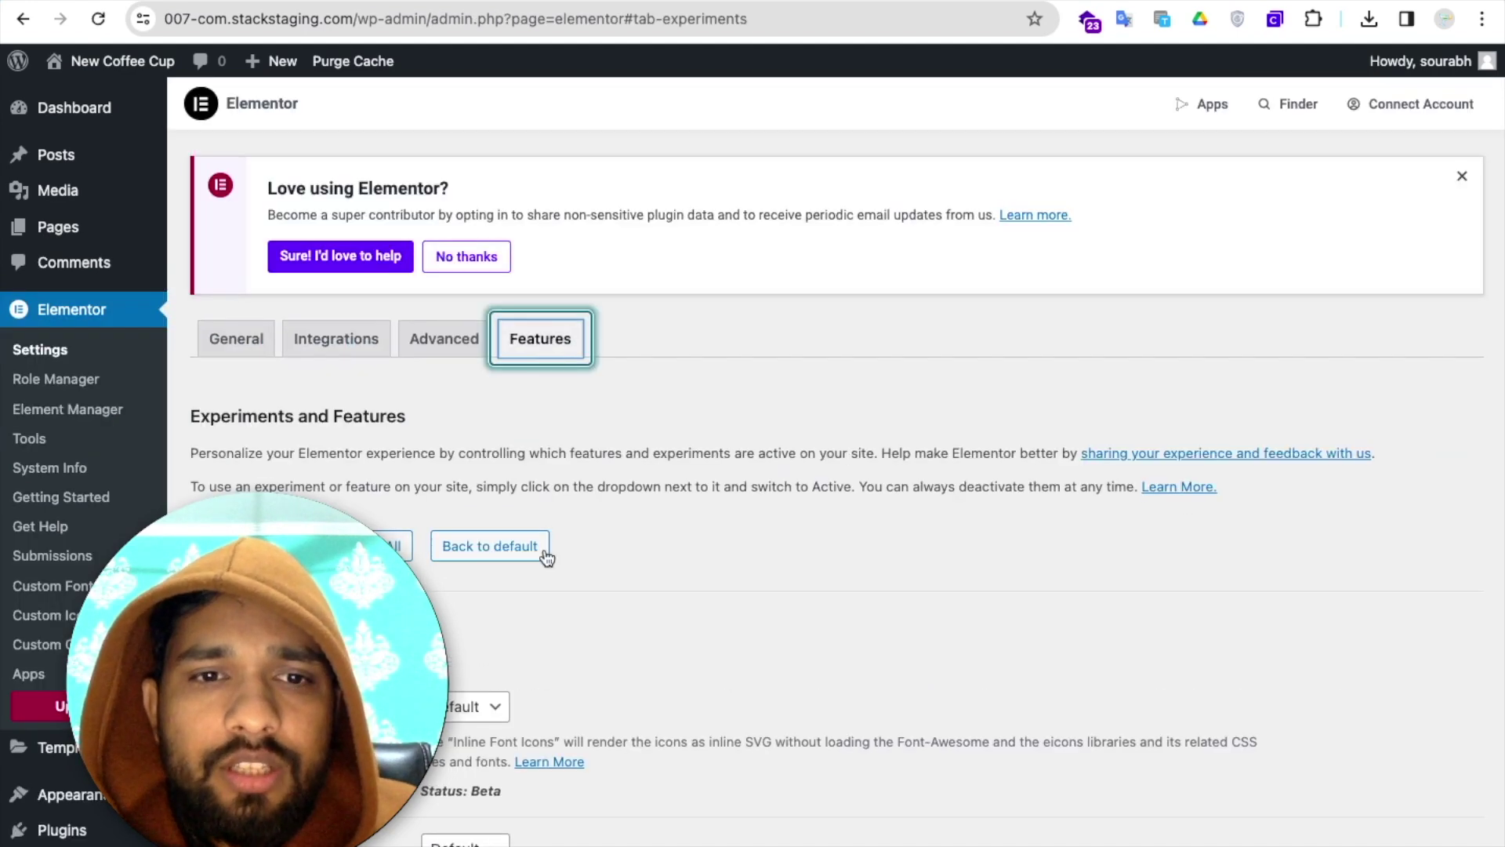
{"action": "scroll", "coordinate": [544, 562], "scroll_direction": "down", "scroll_amount": 7}
{"action": "scroll", "coordinate": [545, 548], "scroll_direction": "down", "scroll_amount": 12}
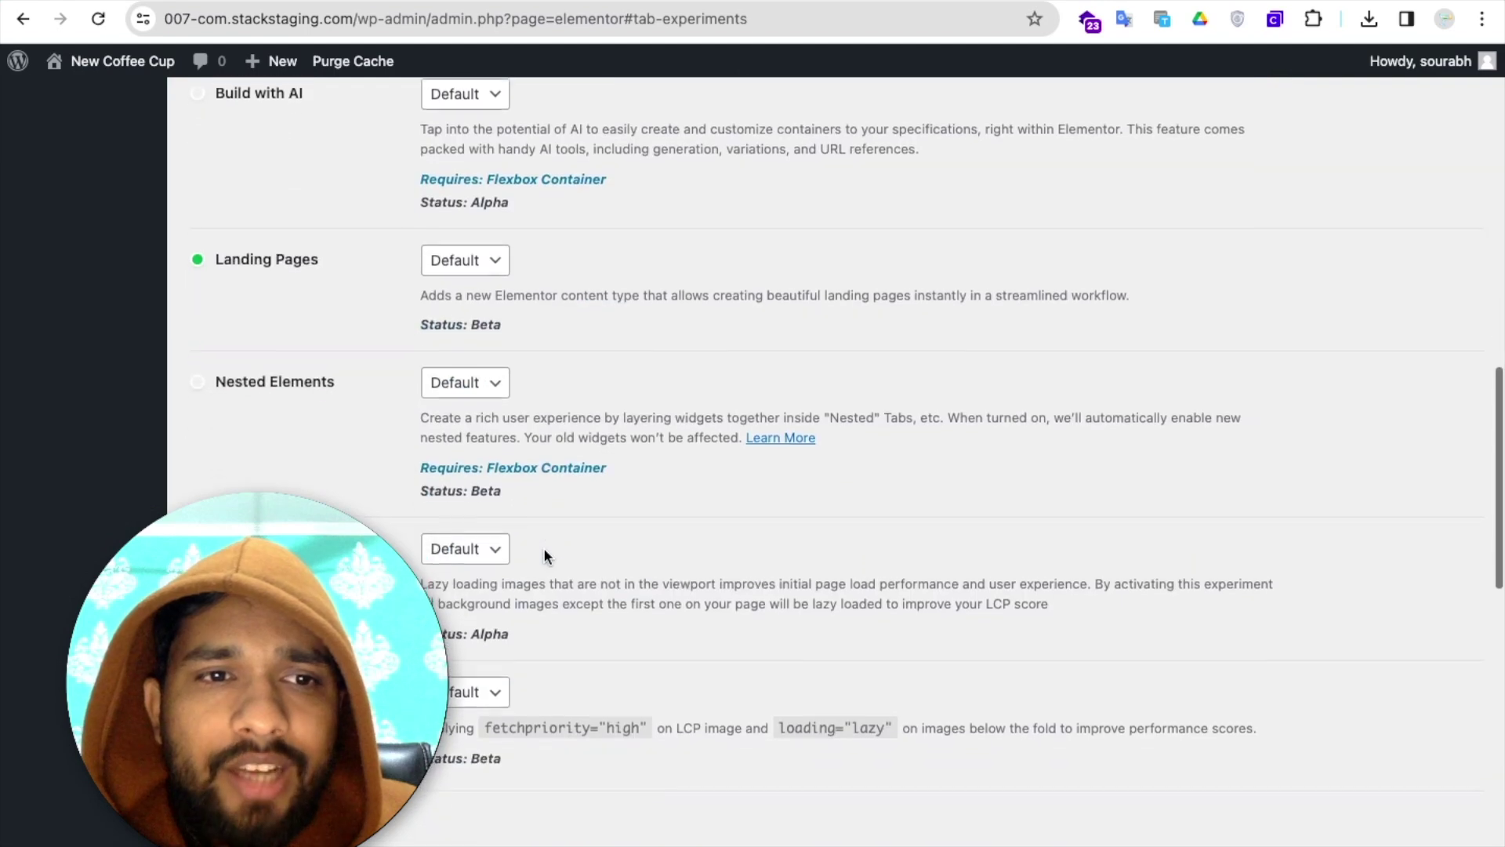
{"action": "scroll", "coordinate": [389, 343], "scroll_direction": "down", "scroll_amount": 5}
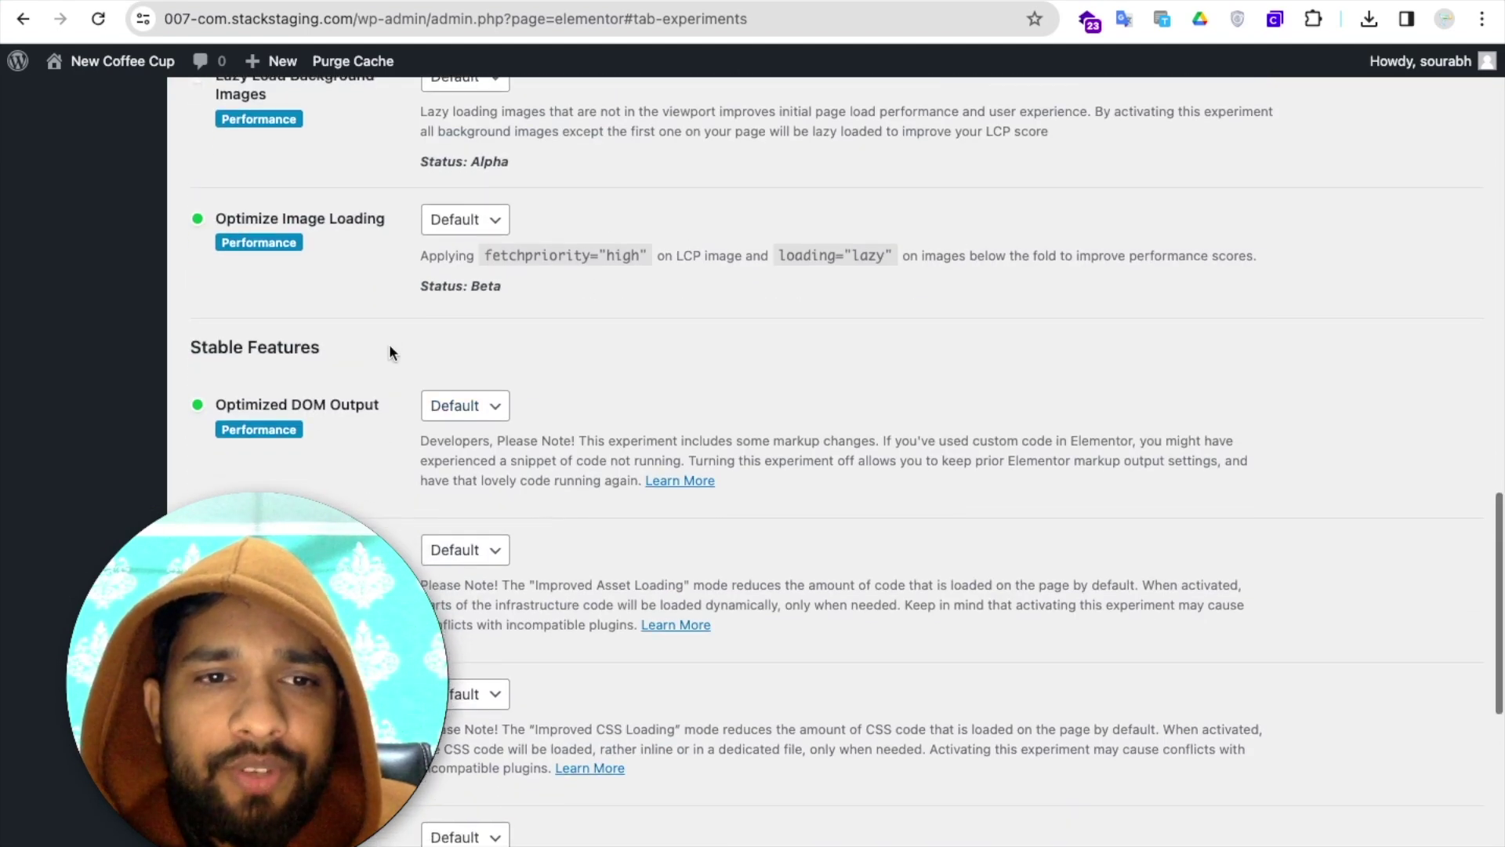
{"action": "scroll", "coordinate": [389, 344], "scroll_direction": "down", "scroll_amount": 5}
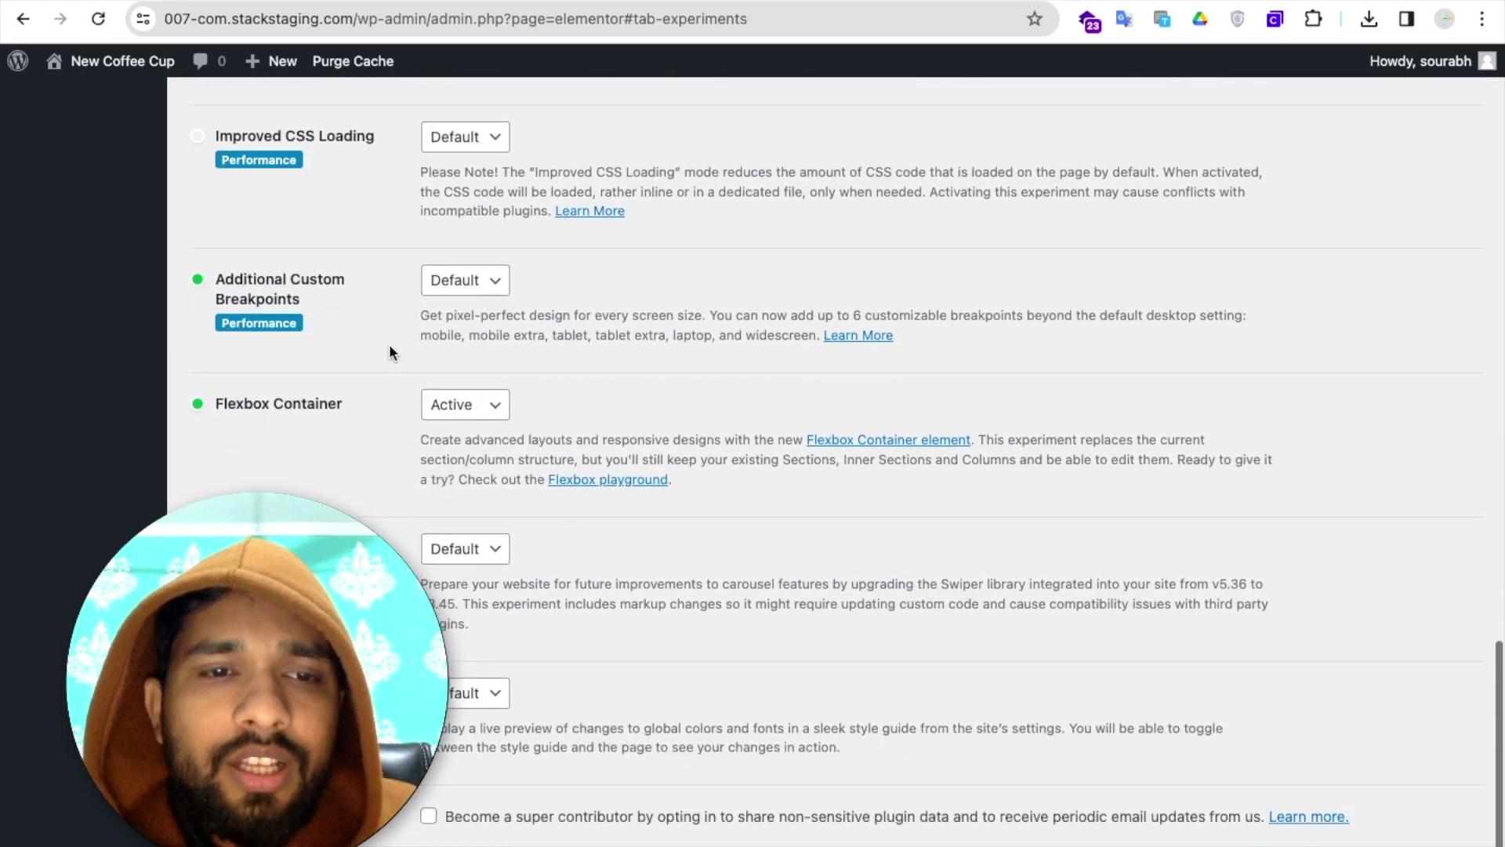
{"action": "left_click", "coordinate": [469, 409]}
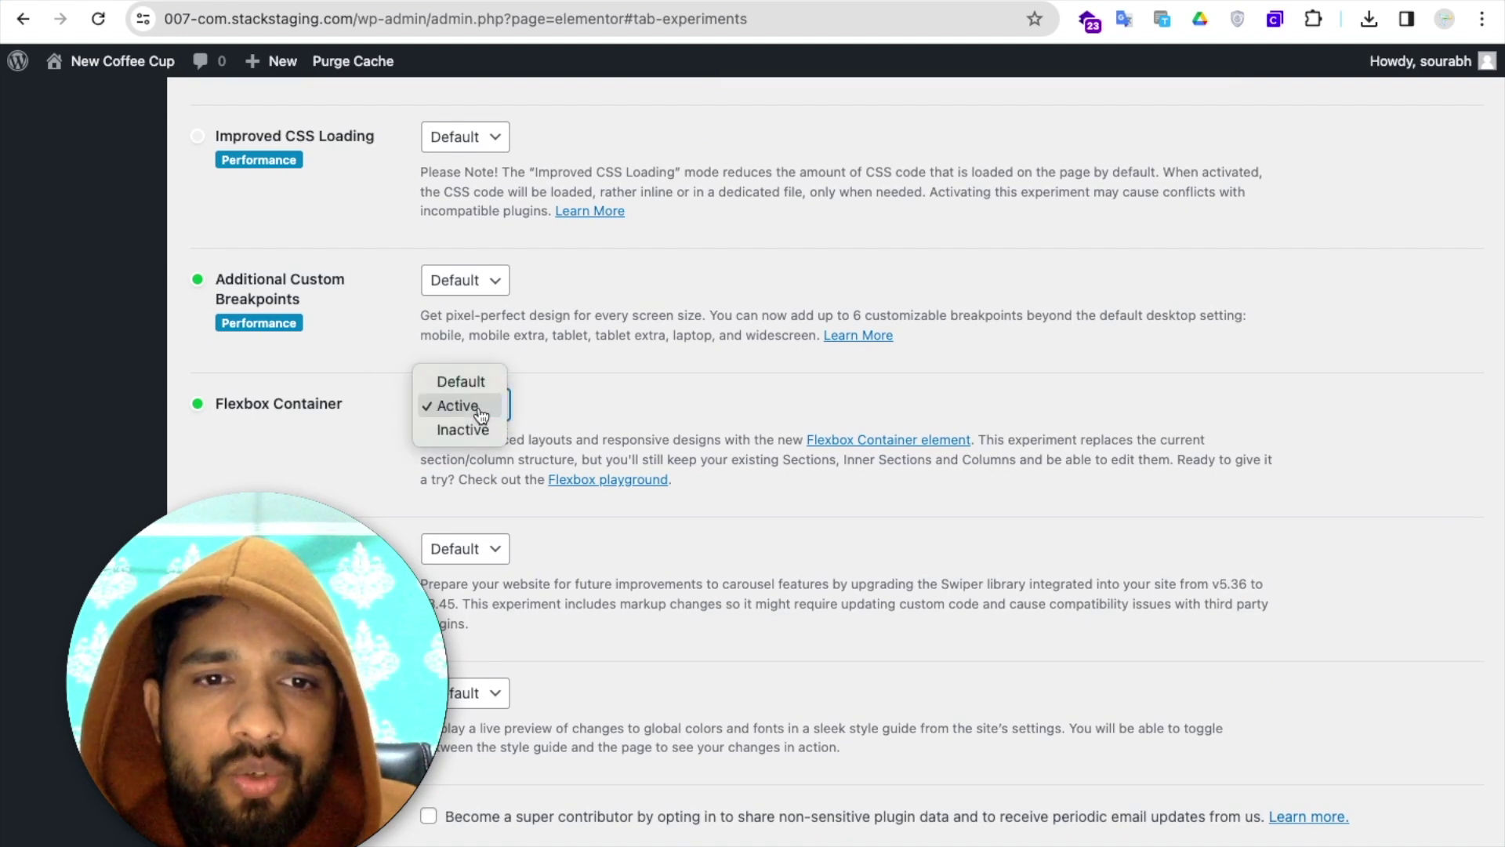
{"action": "left_click", "coordinate": [455, 408]}
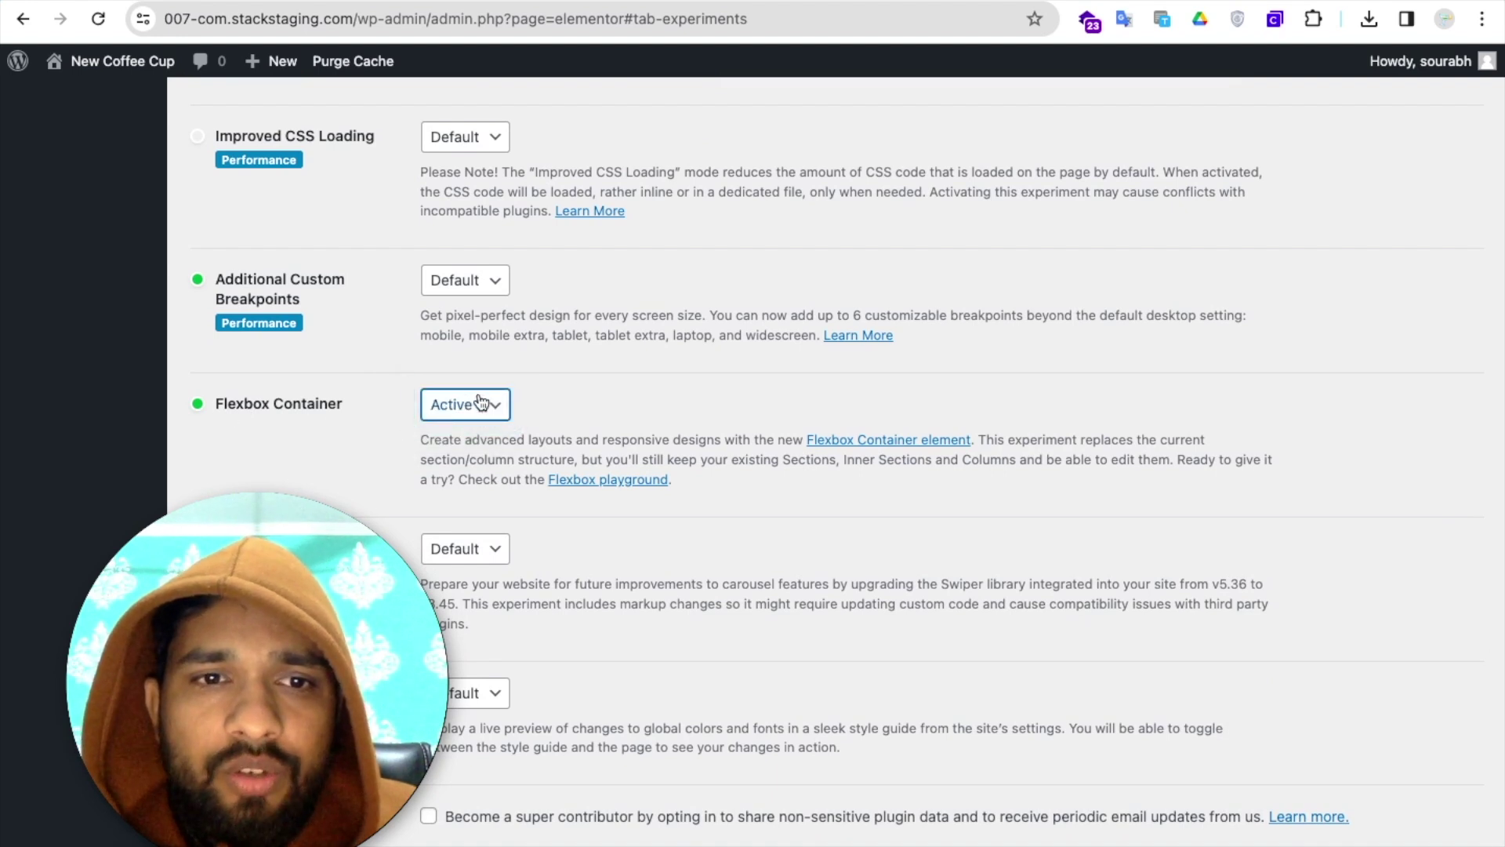
{"action": "scroll", "coordinate": [387, 428], "scroll_direction": "down", "scroll_amount": 3}
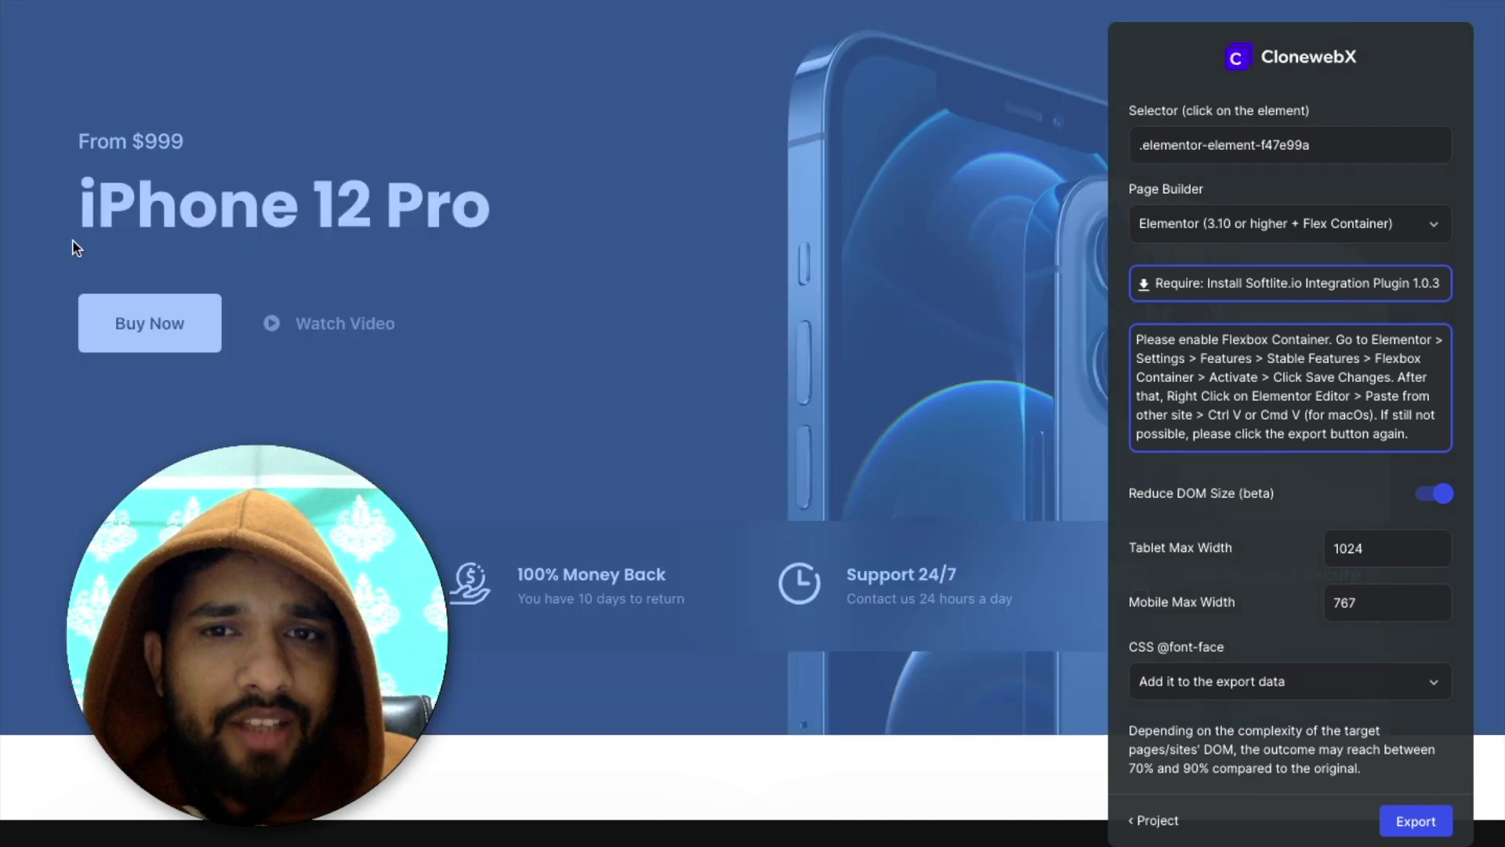
Select the hero section with its current selector .elementor-element-f47e99a and export it for Elementor
{"action": "left_click", "coordinate": [75, 246]}
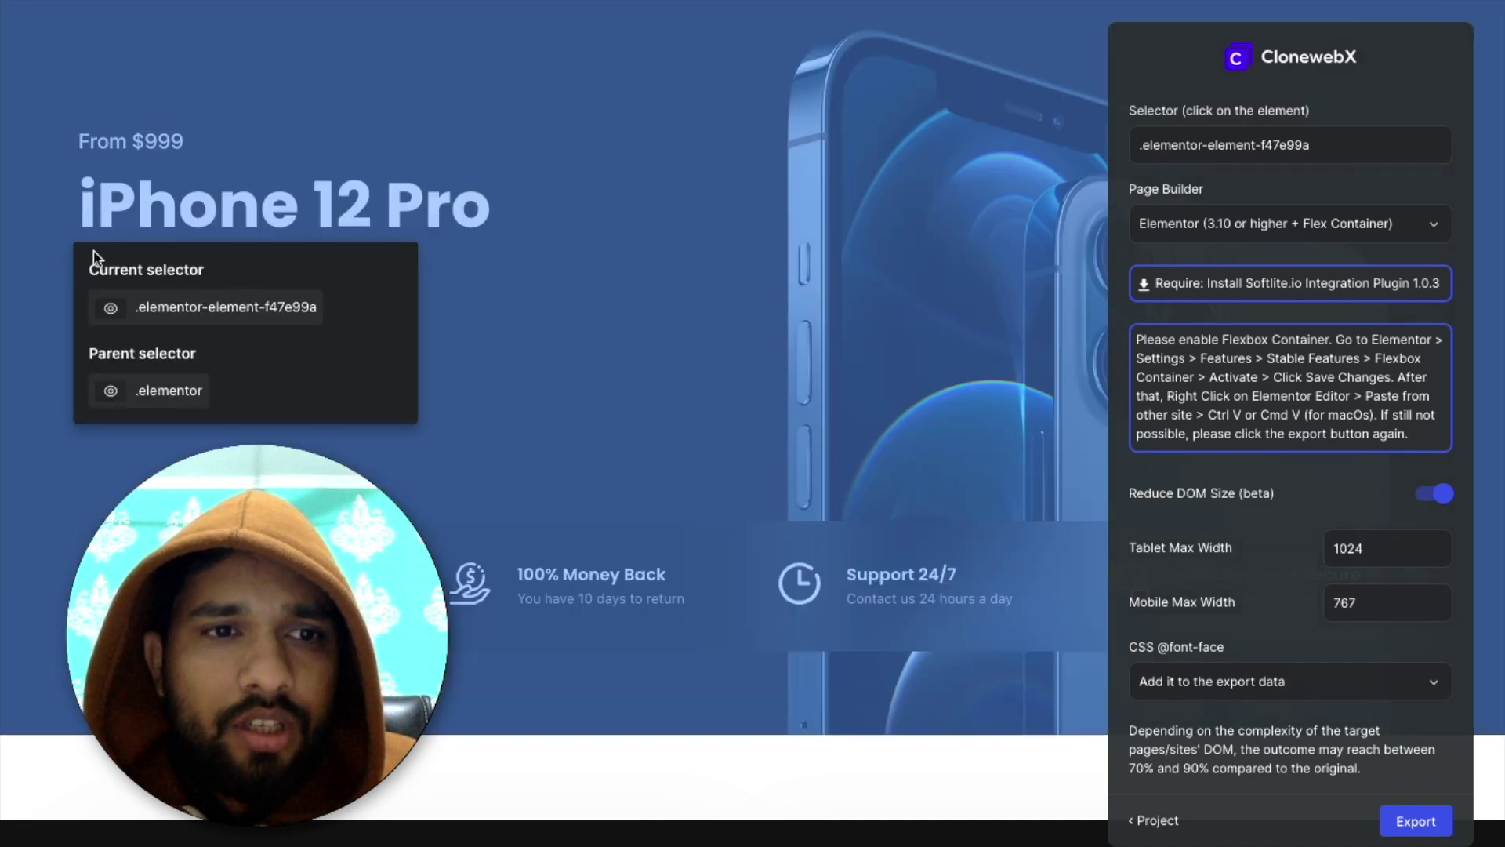
{"action": "left_click", "coordinate": [188, 306]}
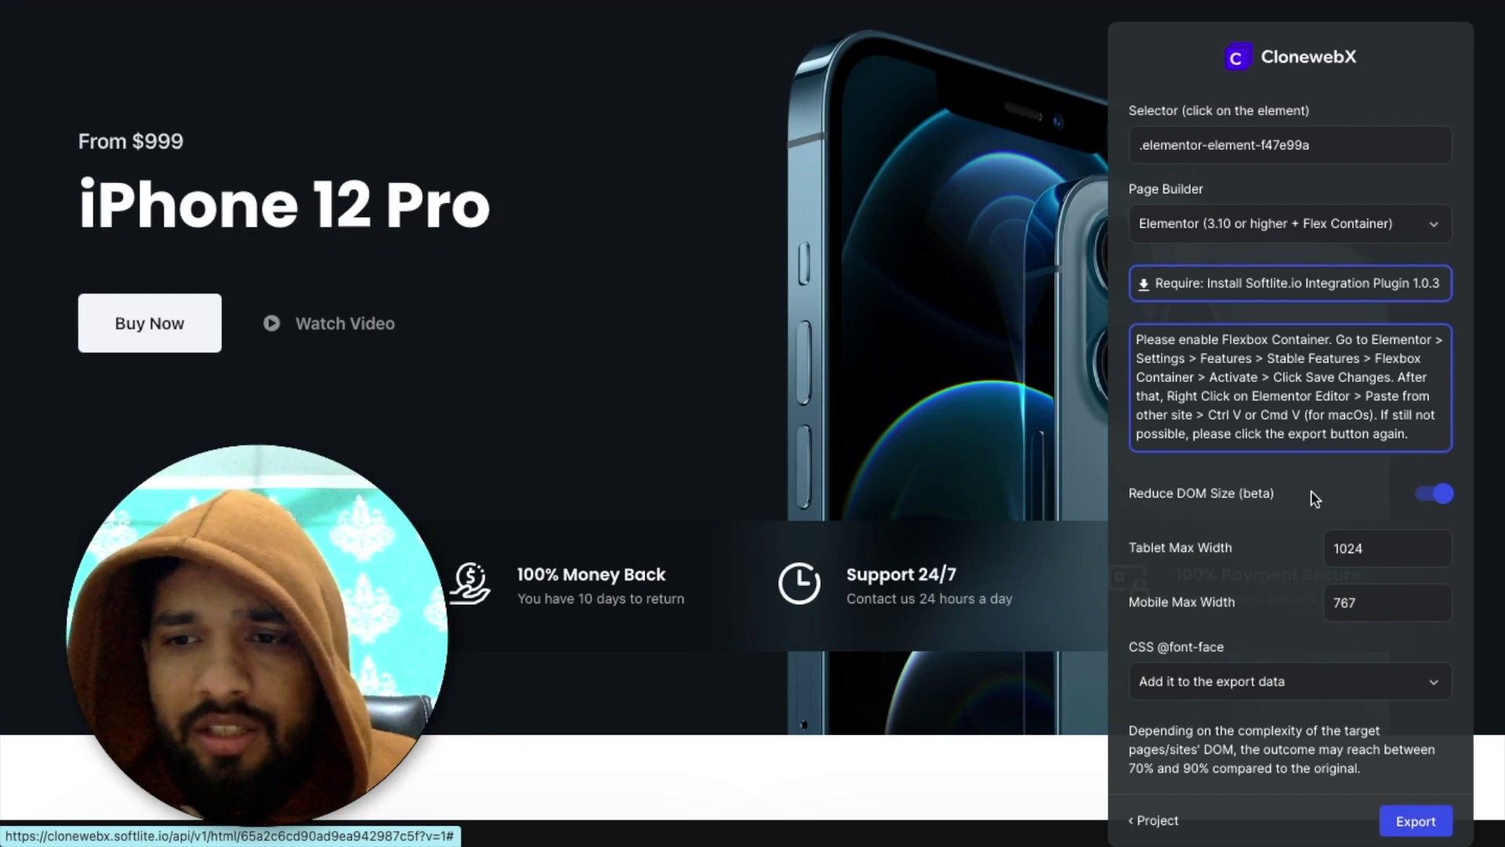
{"action": "left_click", "coordinate": [1415, 821]}
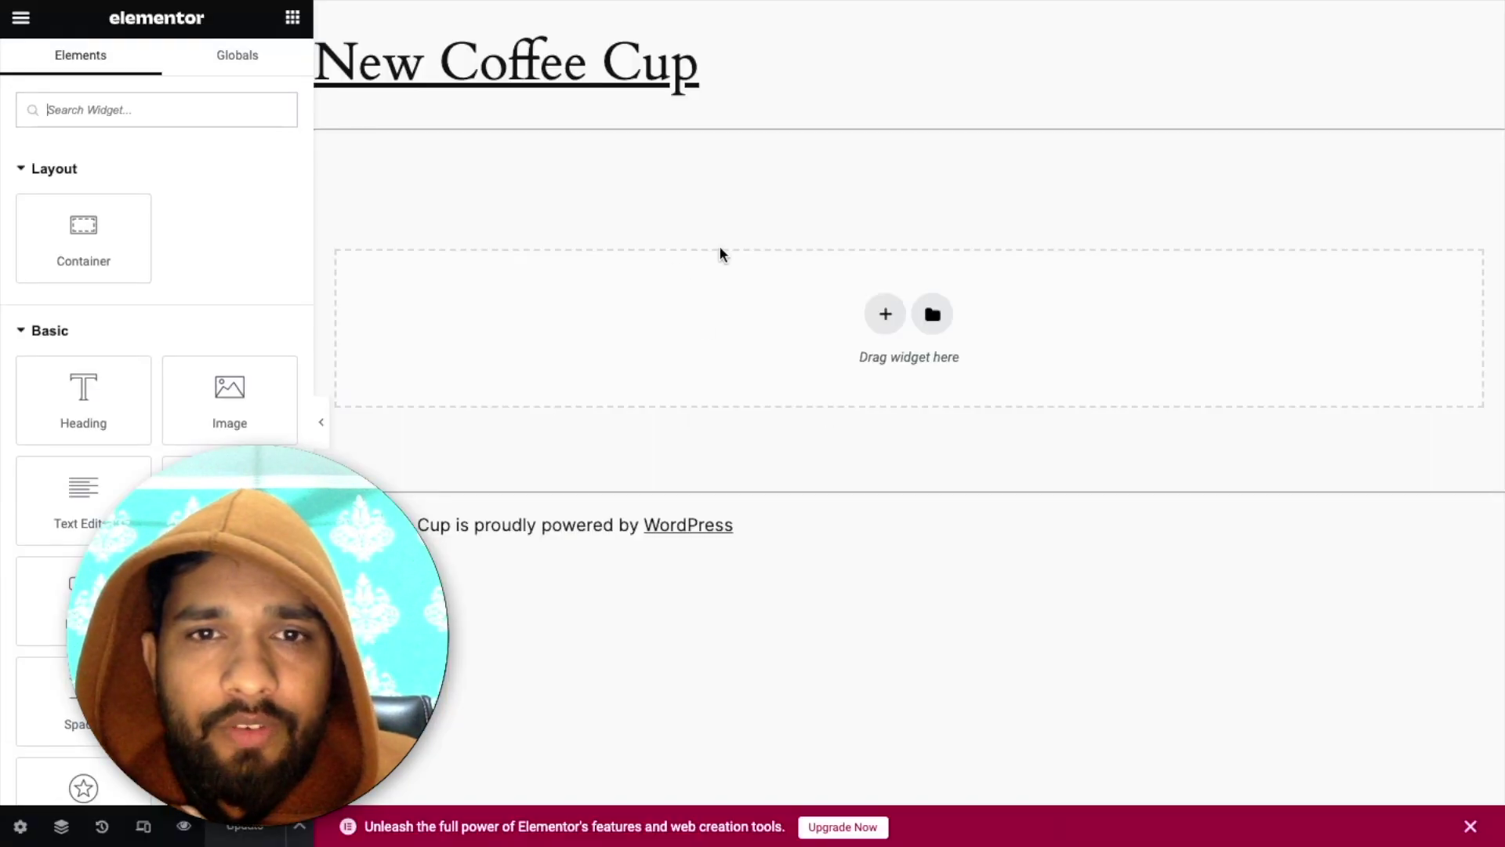
Paste the cloned hero into the empty Elementor page via Paste from other site, then preview it
{"action": "right_click", "coordinate": [836, 295]}
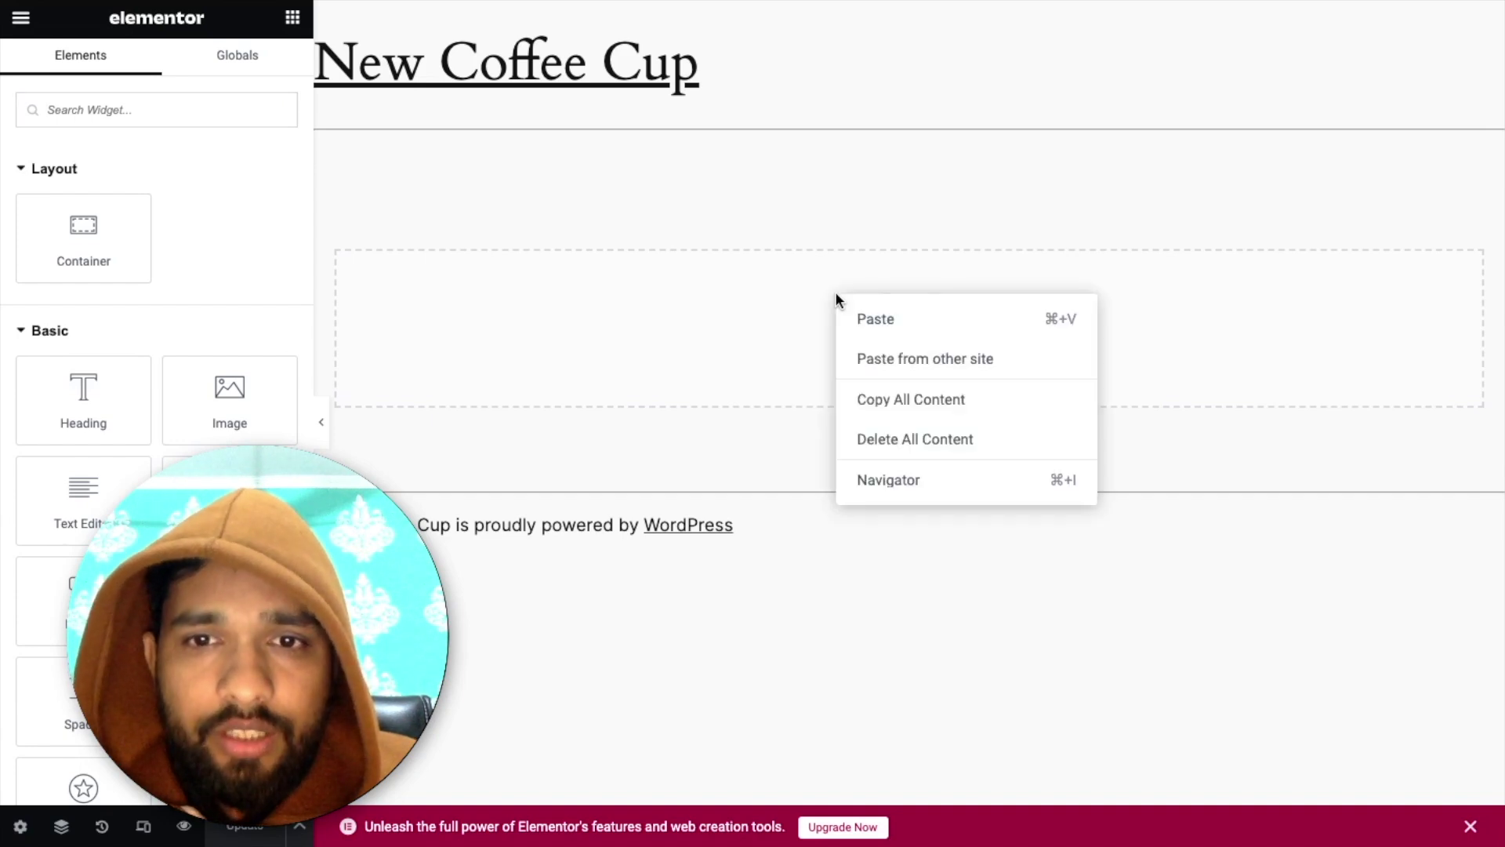
{"action": "left_click", "coordinate": [962, 361]}
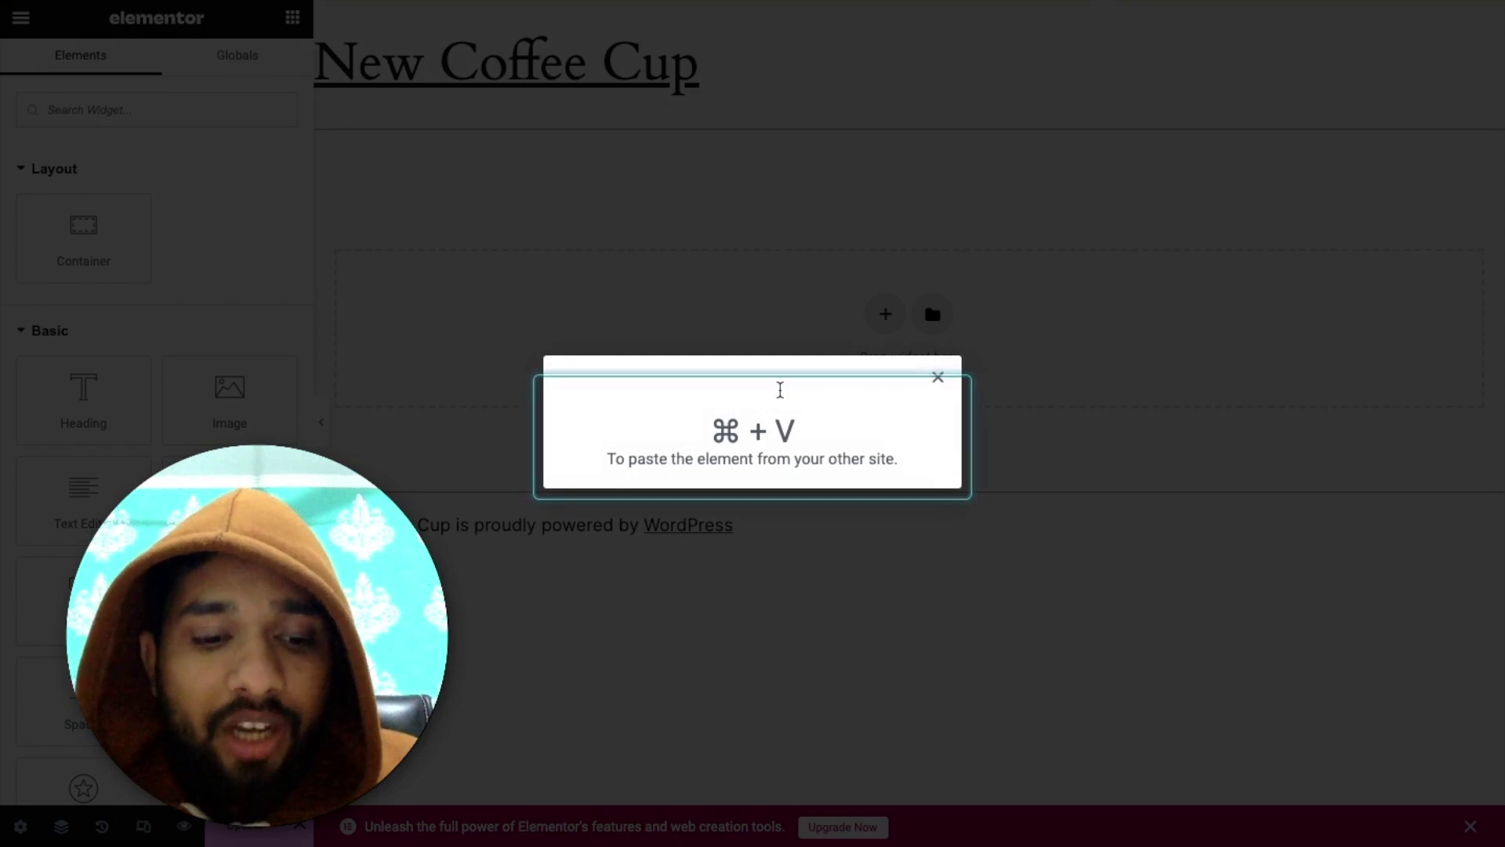
{"action": "key", "text": "super+v"}
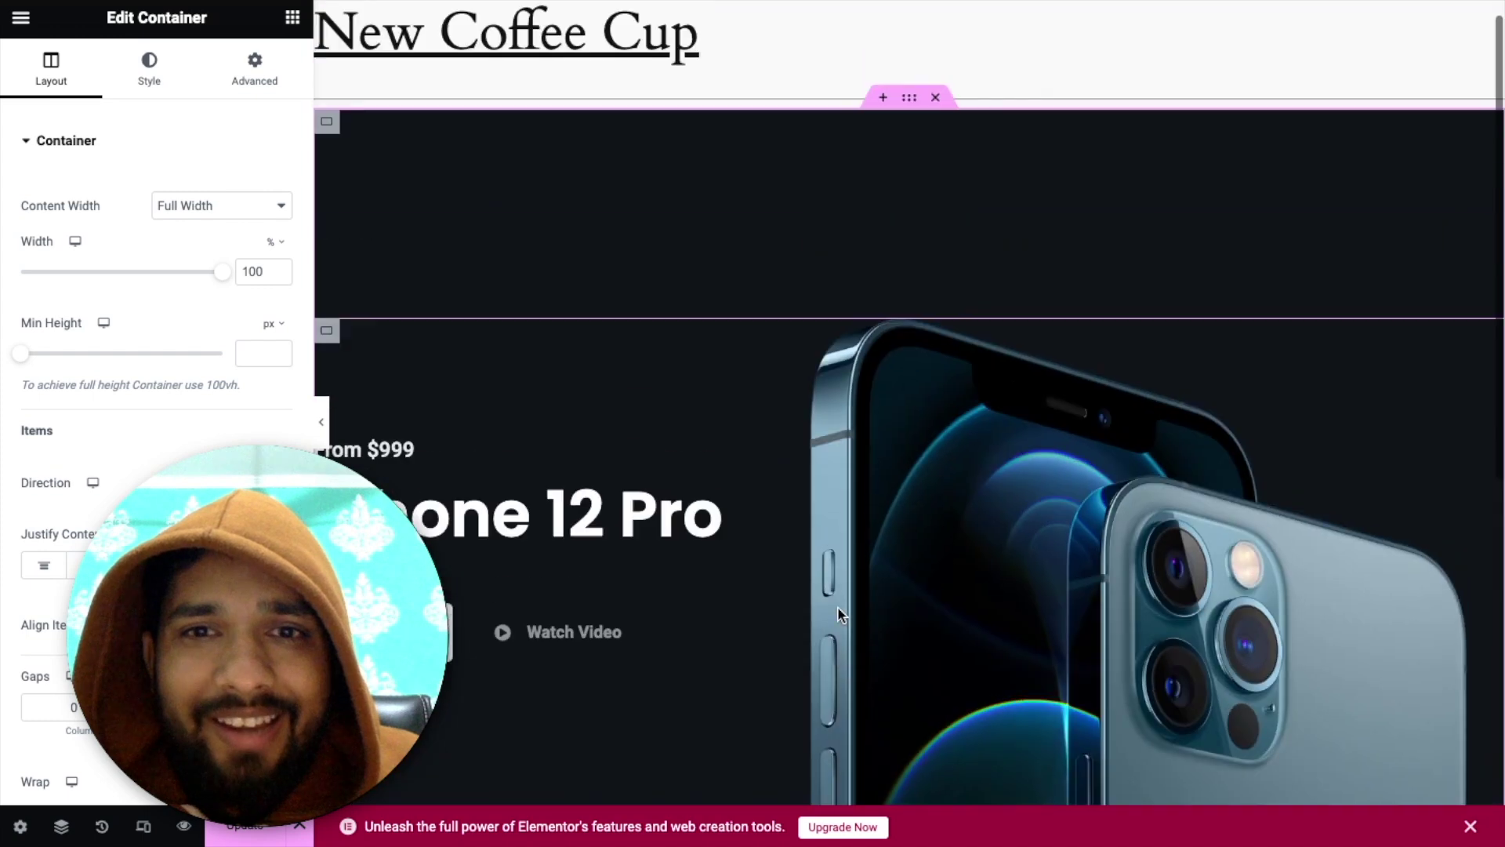
{"action": "scroll", "coordinate": [837, 612], "scroll_direction": "down", "scroll_amount": 6}
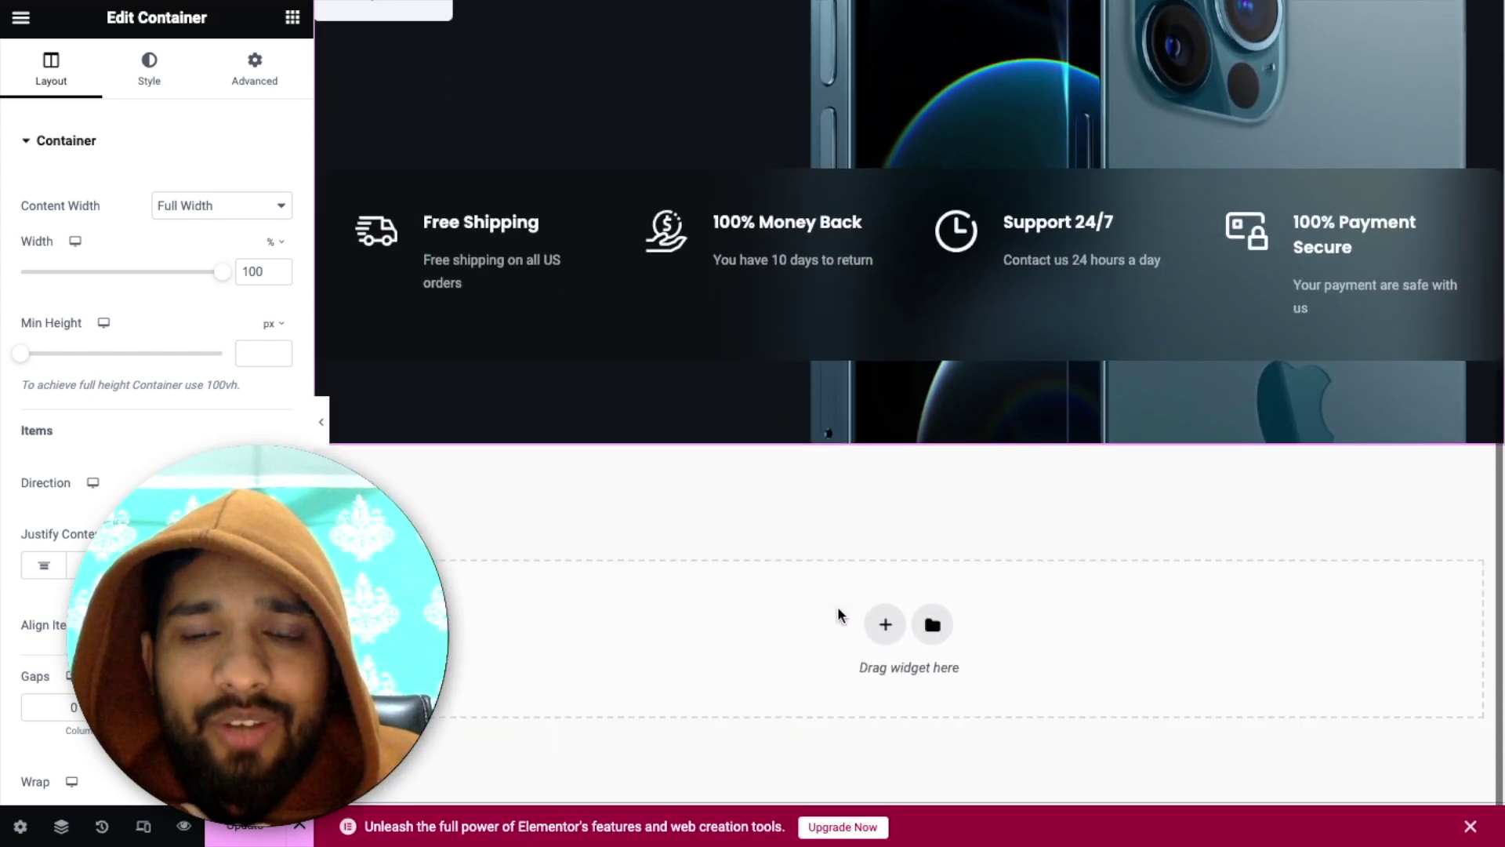
{"action": "scroll", "coordinate": [873, 552], "scroll_direction": "up", "scroll_amount": 6}
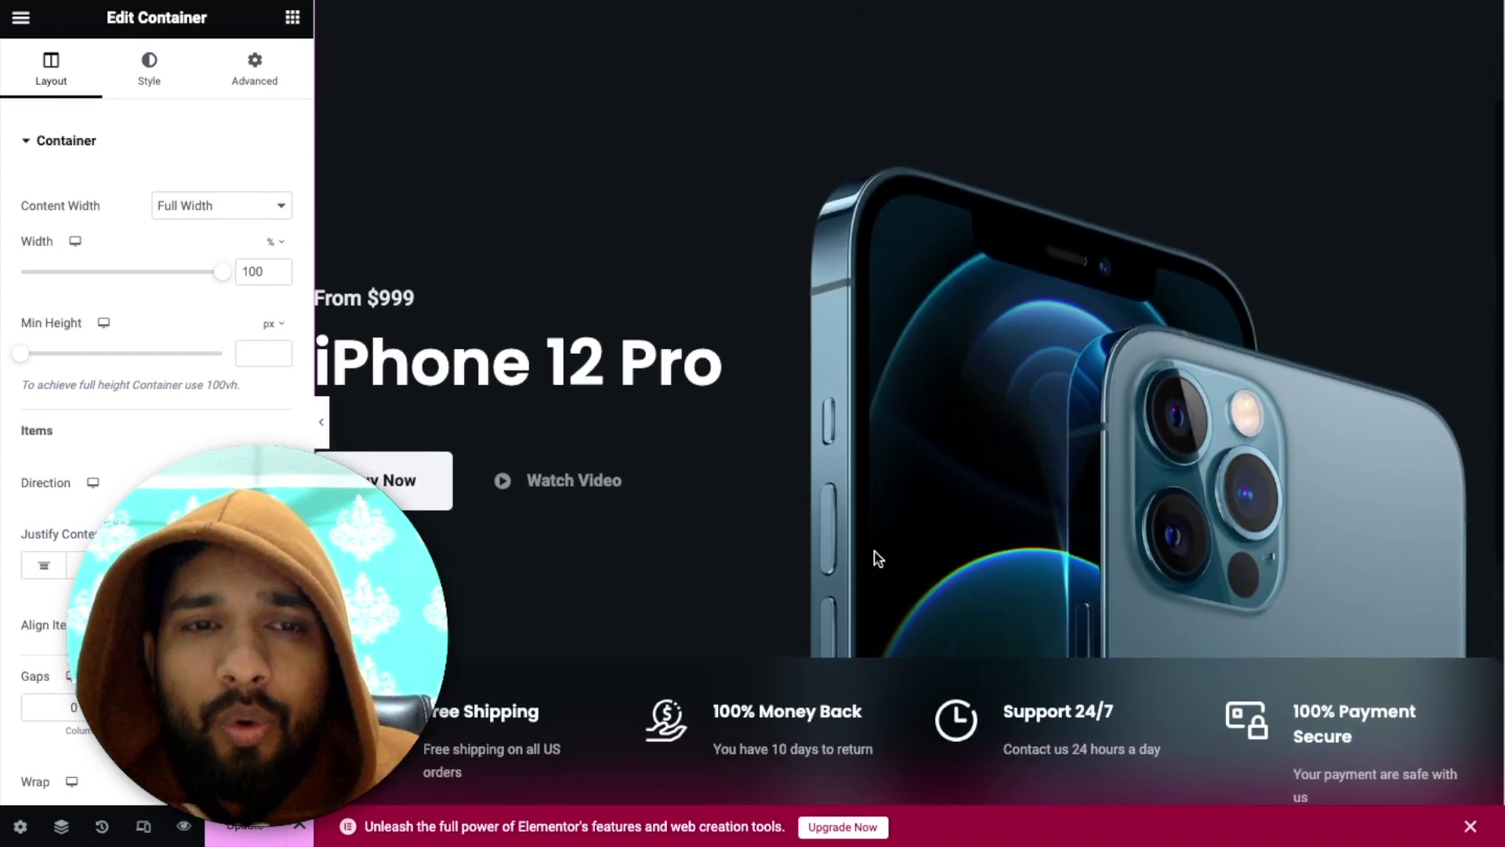
{"action": "scroll", "coordinate": [873, 554], "scroll_direction": "down", "scroll_amount": 4}
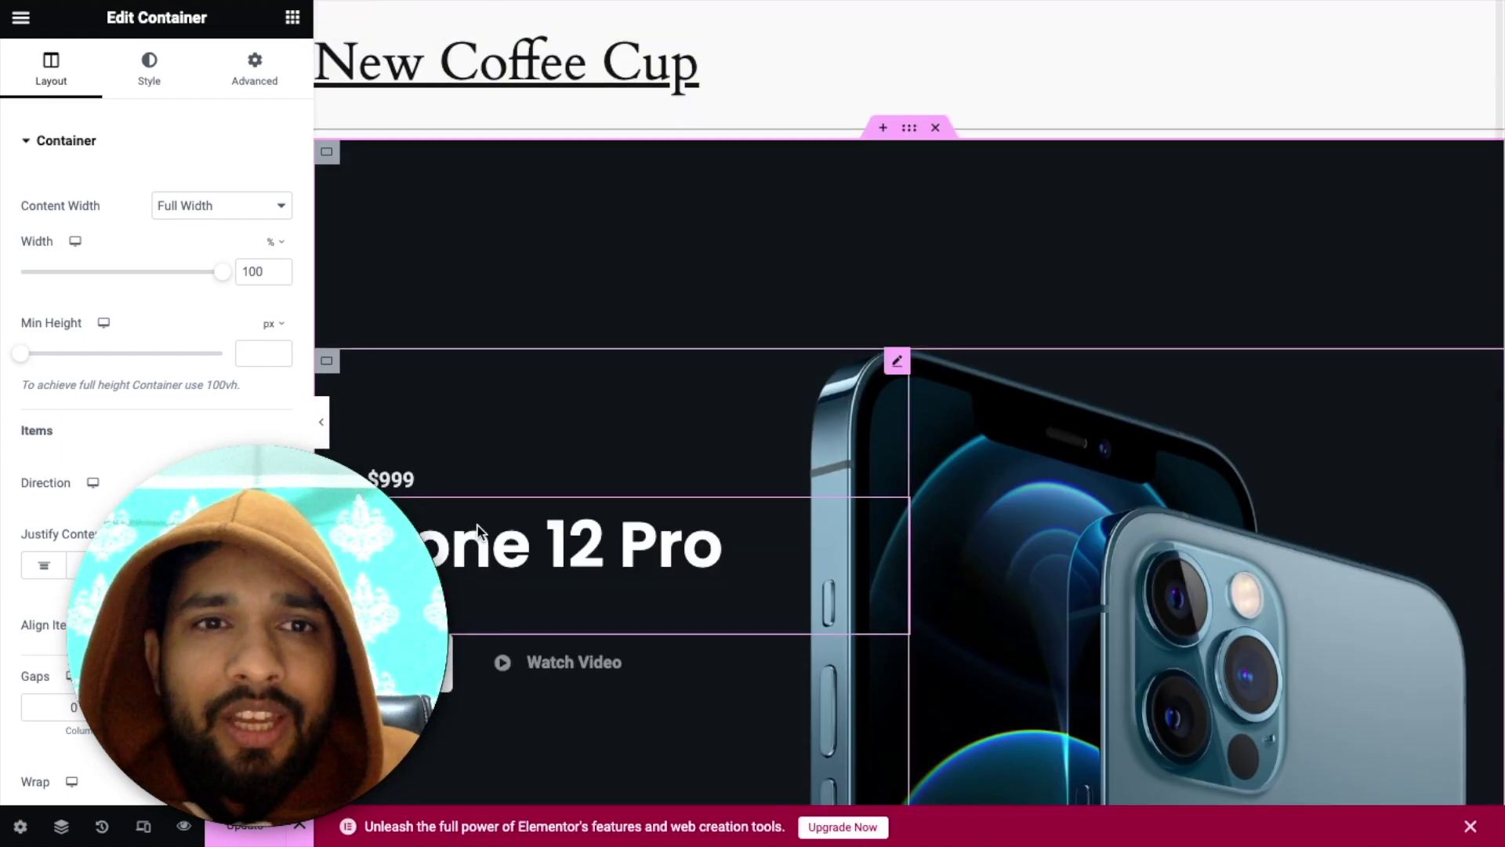
{"action": "mouse_move", "coordinate": [233, 844]}
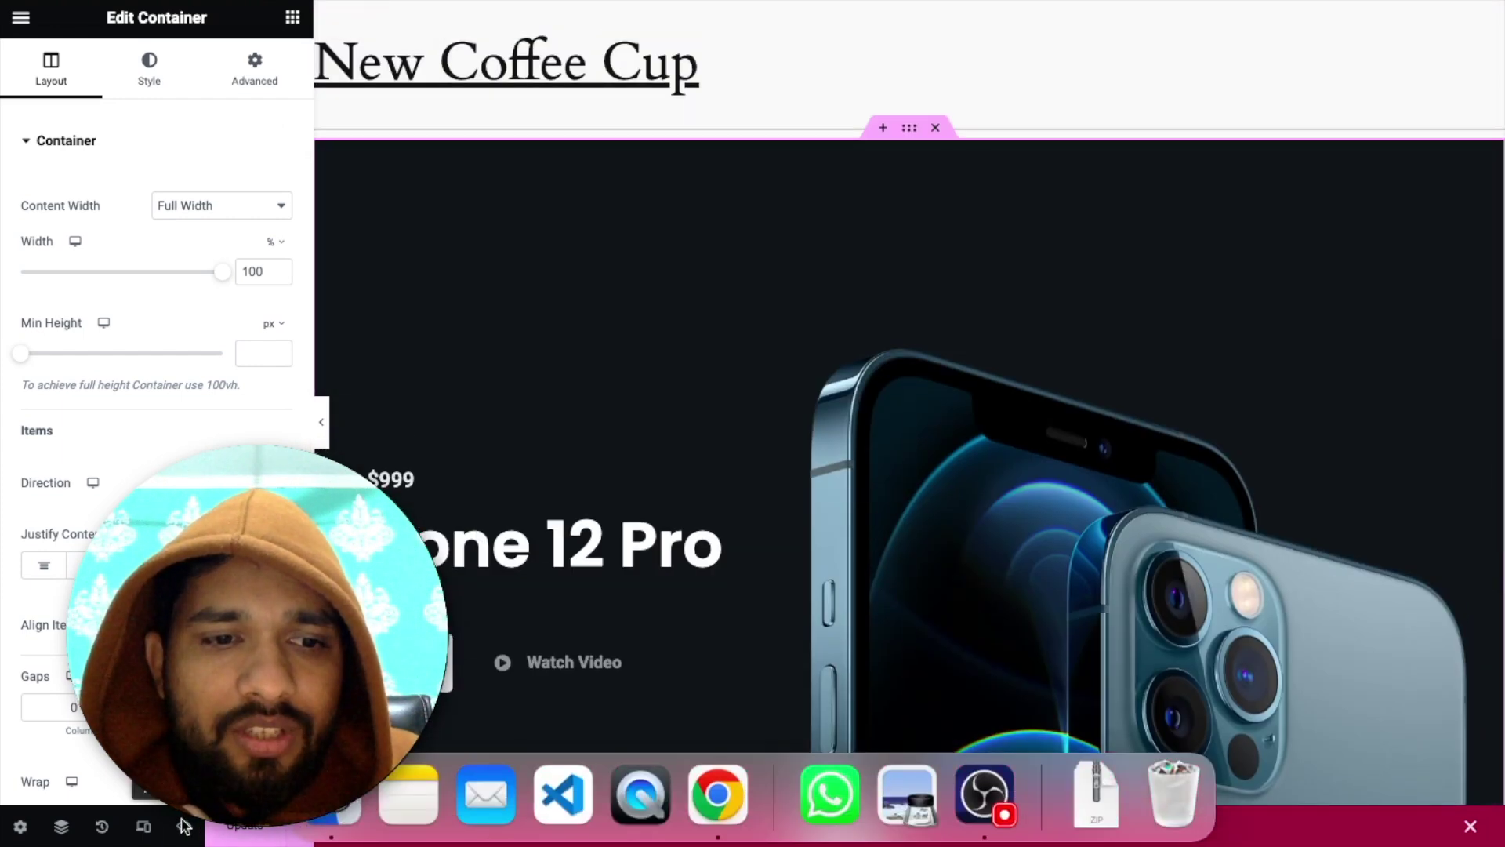
{"action": "left_click", "coordinate": [184, 827]}
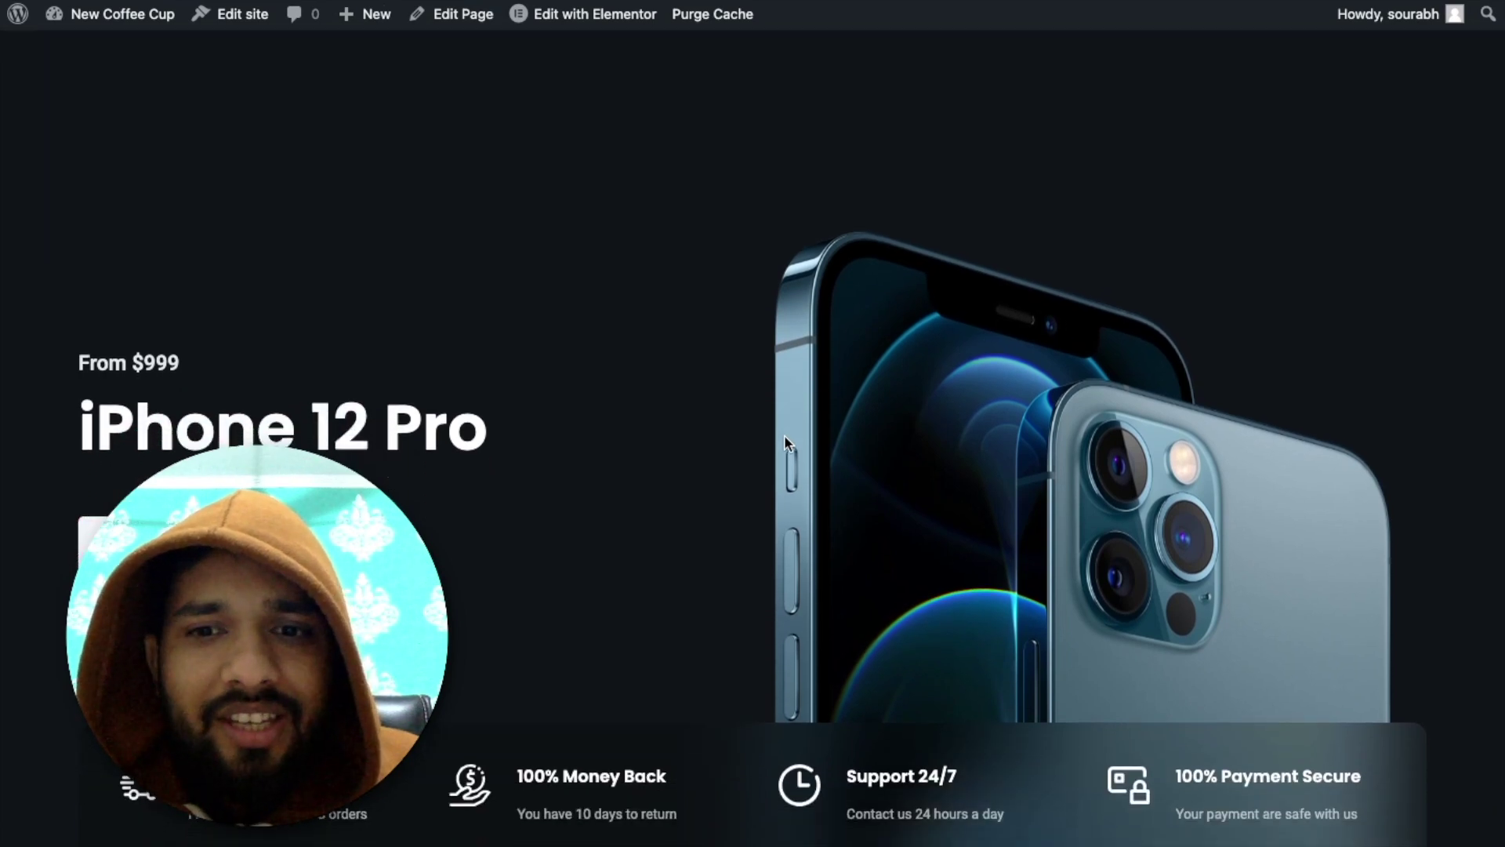
Scroll through the previewed clone, then switch tabs to compare with the original Gadgets homepage
{"action": "scroll", "coordinate": [784, 434], "scroll_direction": "down", "scroll_amount": 2}
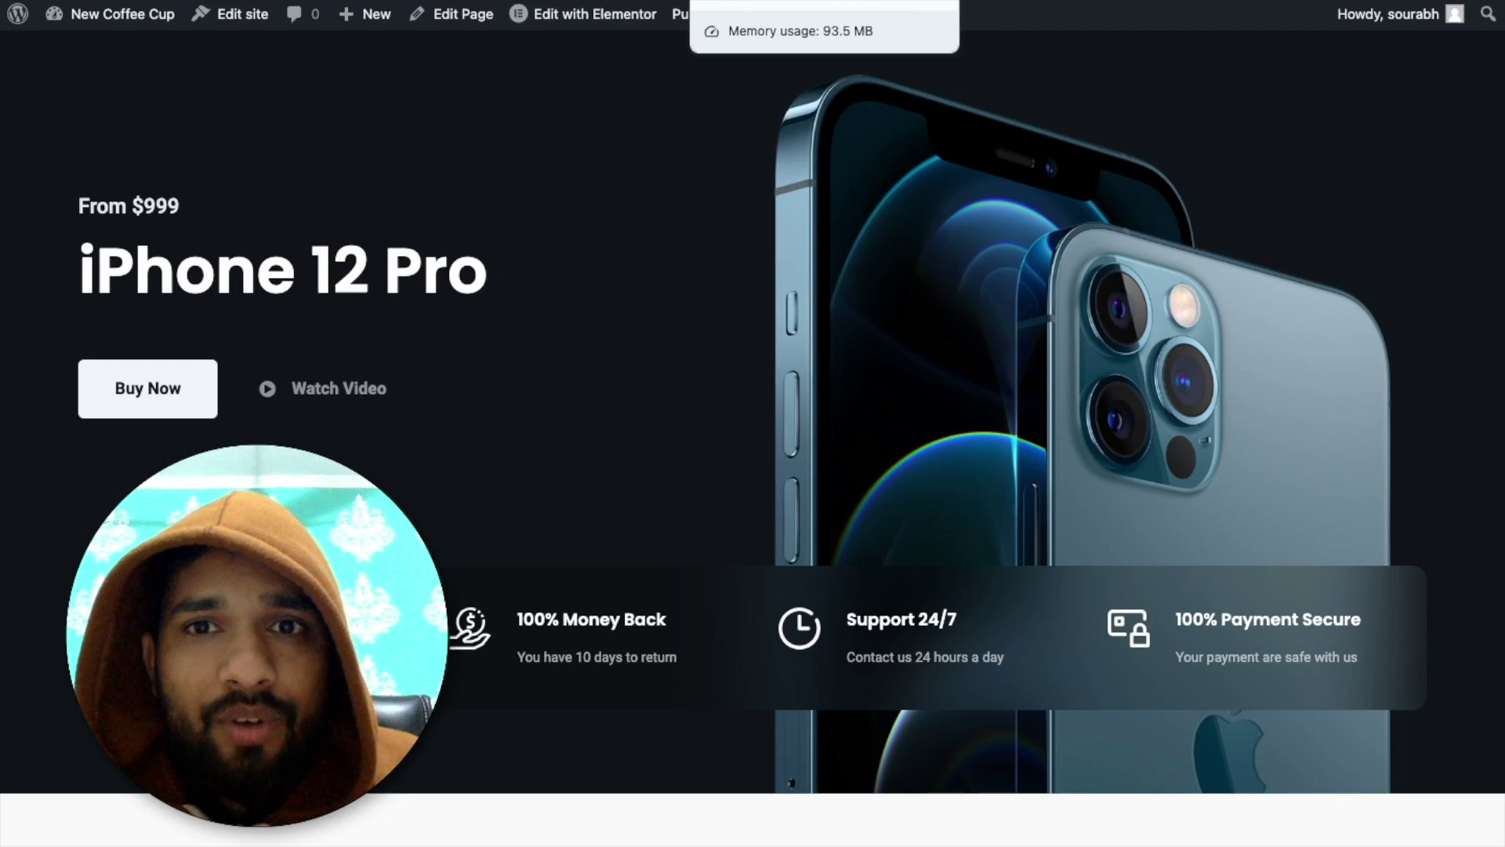
{"action": "key", "text": "ctrl+Tab"}
{"action": "key", "text": "ctrl+shift+Tab"}
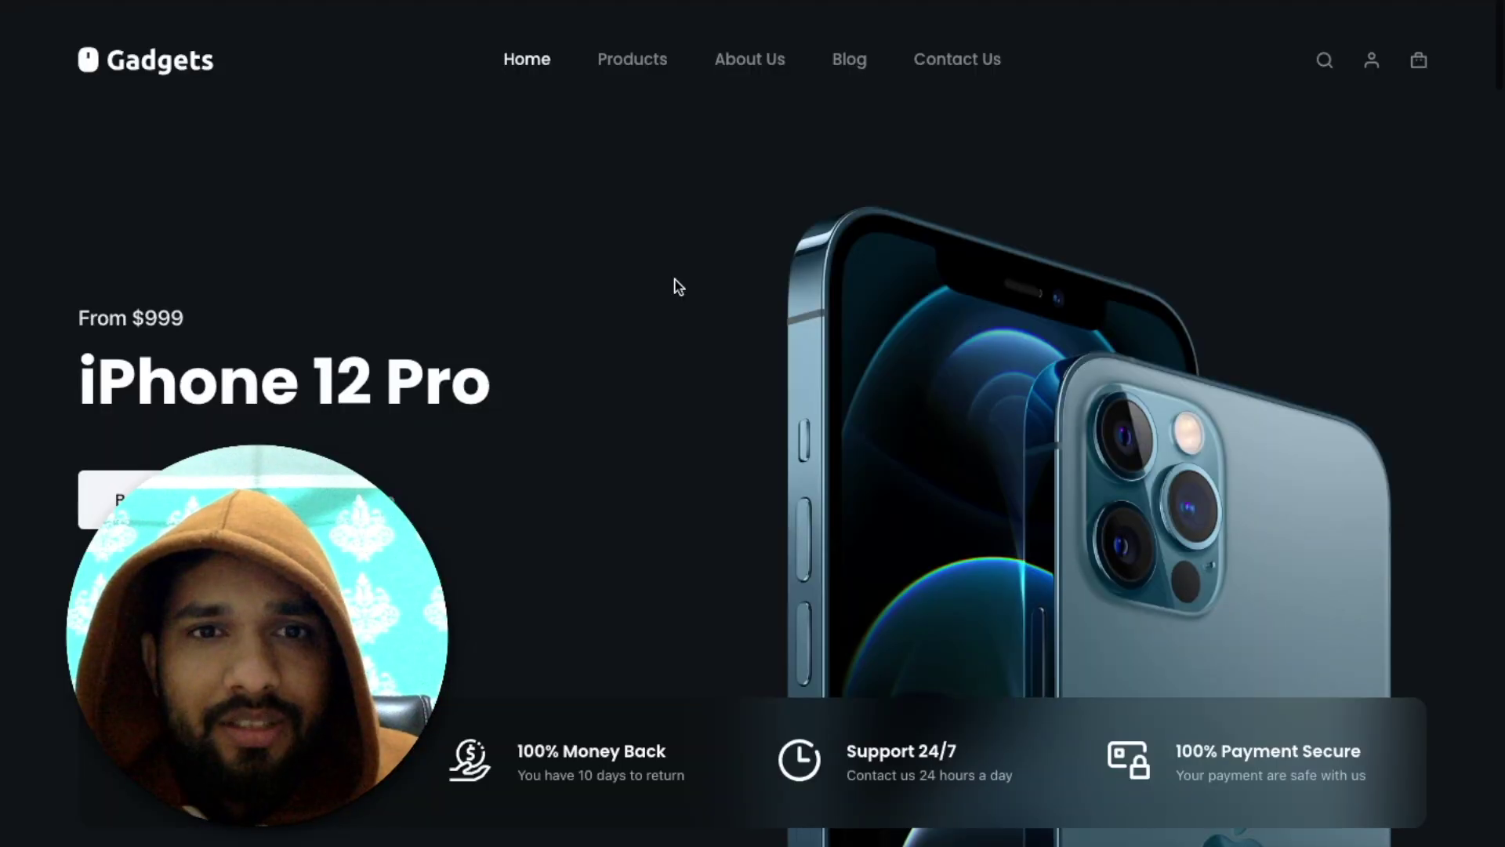
Scroll through the original Gadgets iPhone 12 Pro hero and feature row to compare with the clone
{"action": "scroll", "coordinate": [678, 288], "scroll_direction": "down", "scroll_amount": 2}
{"action": "scroll", "coordinate": [678, 288], "scroll_direction": "up", "scroll_amount": 1}
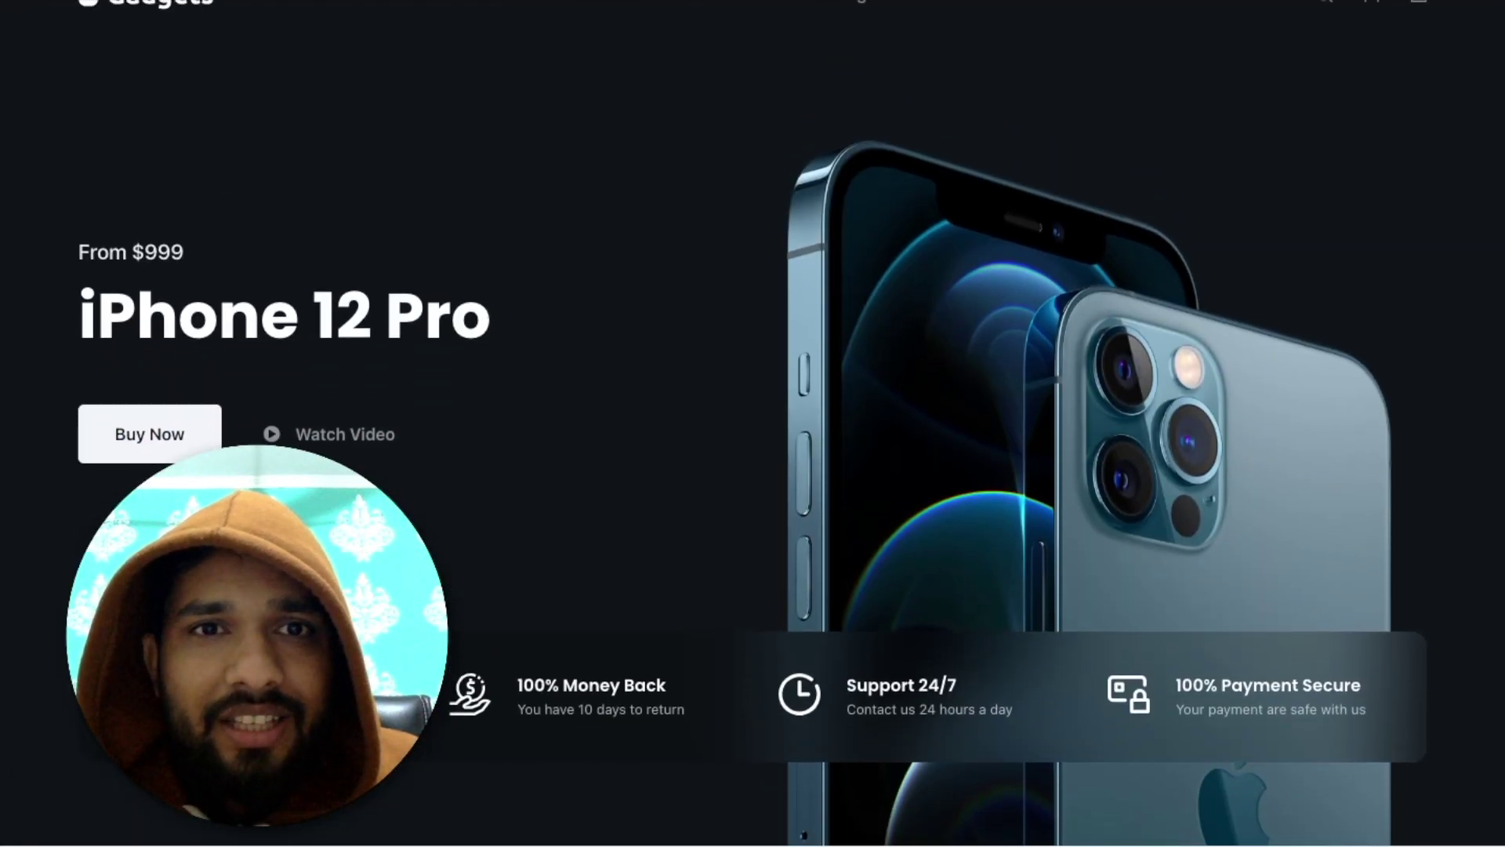